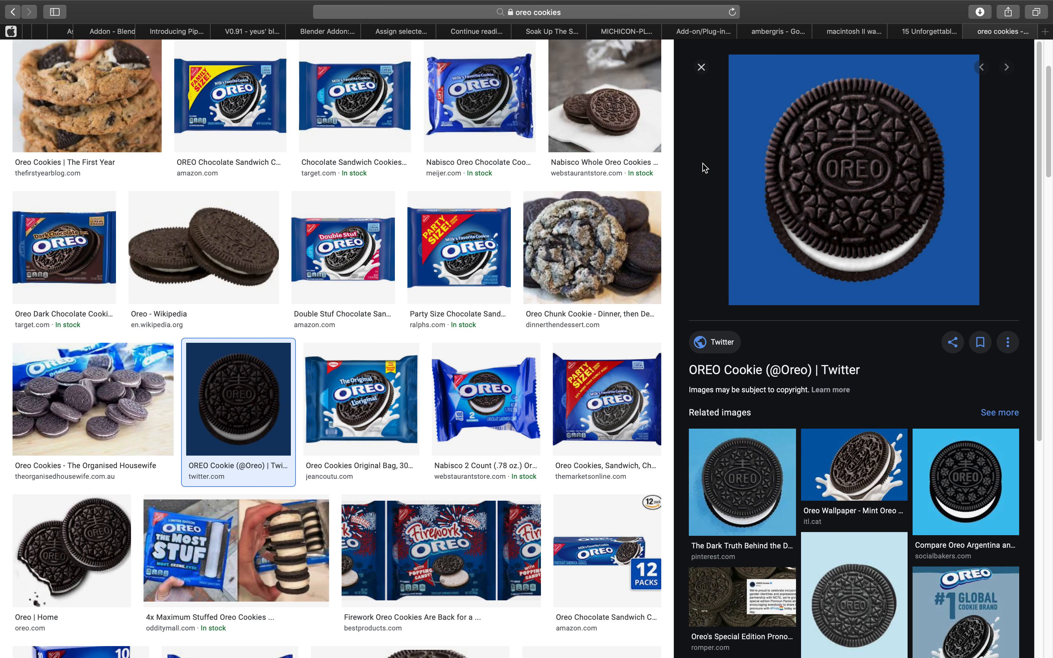
- Switch to Blender and enlarge the node editor area showing the OREO node tree
key(ctrl+Left)
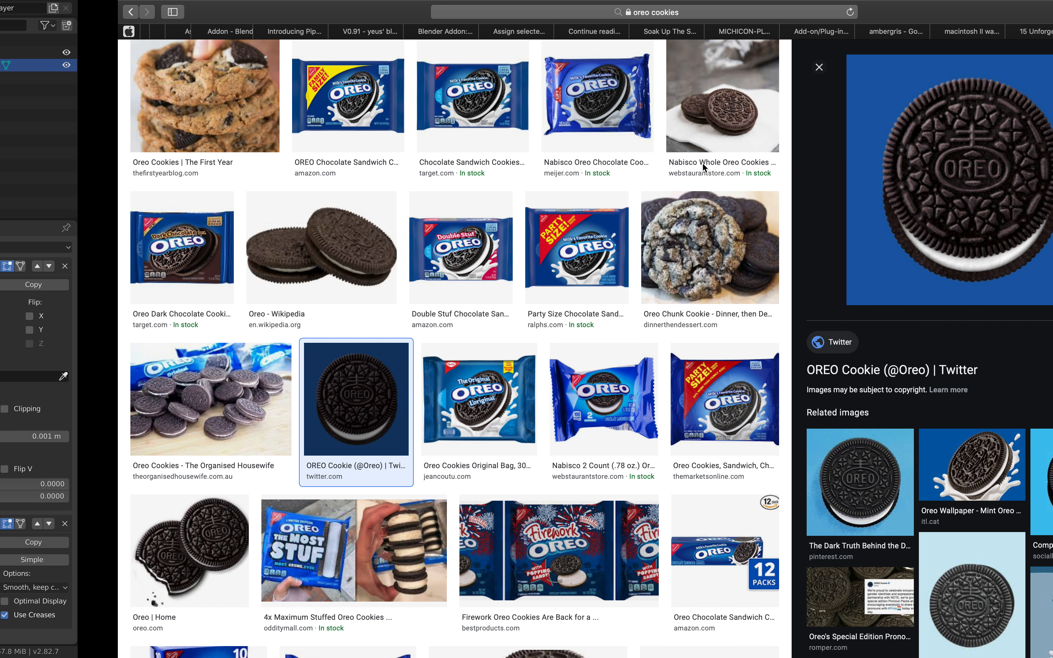
middle_drag(619, 274, 592, 279)
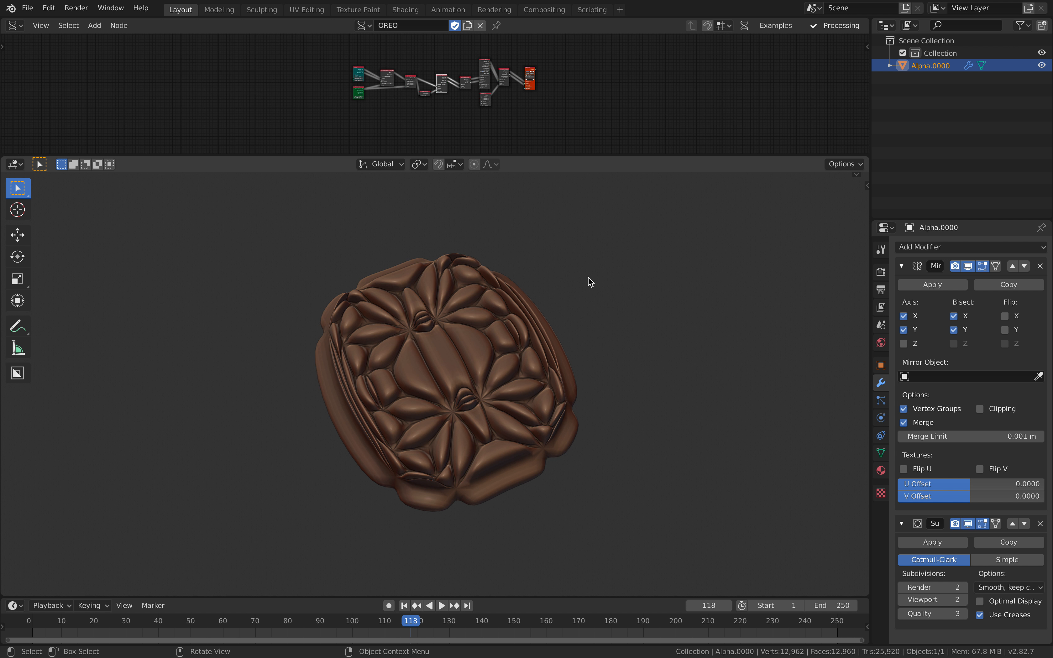
drag(594, 155, 570, 283)
scroll(538, 207, up, 5)
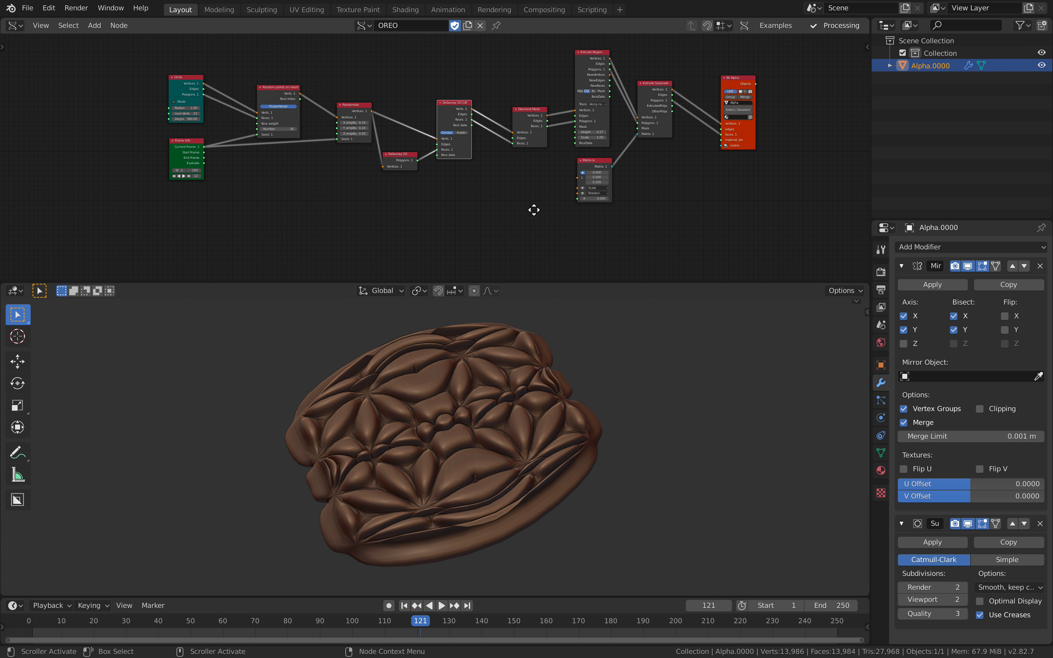
- Examine the start of the OREO node tree around the Circle, frame info and Random points on mesh nodes
scroll(535, 210, up, 4)
drag(80, 100, 97, 90)
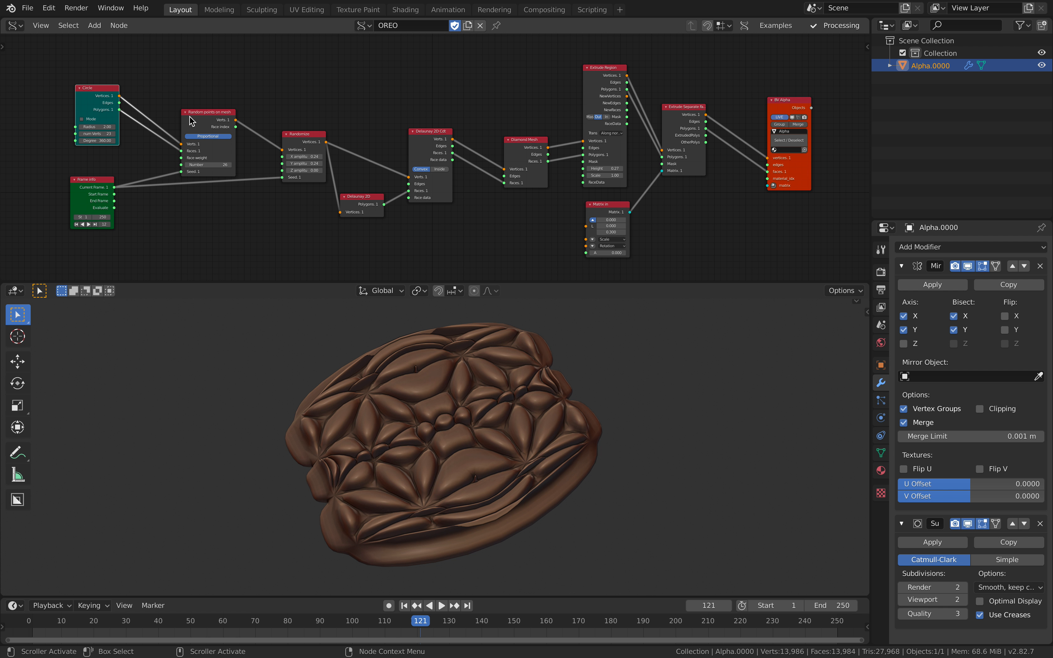
drag(189, 115, 169, 120)
drag(93, 91, 95, 95)
drag(175, 118, 174, 106)
scroll(167, 107, up, 2)
scroll(165, 104, down, 1)
middle_drag(176, 105, 189, 105)
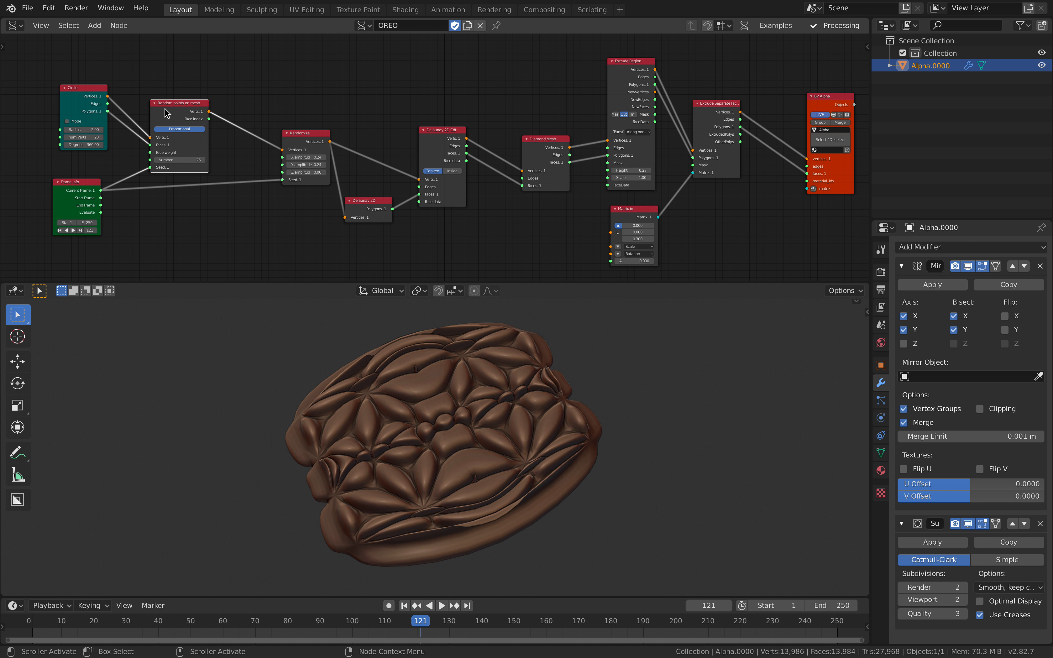
drag(86, 92, 94, 96)
drag(161, 101, 170, 103)
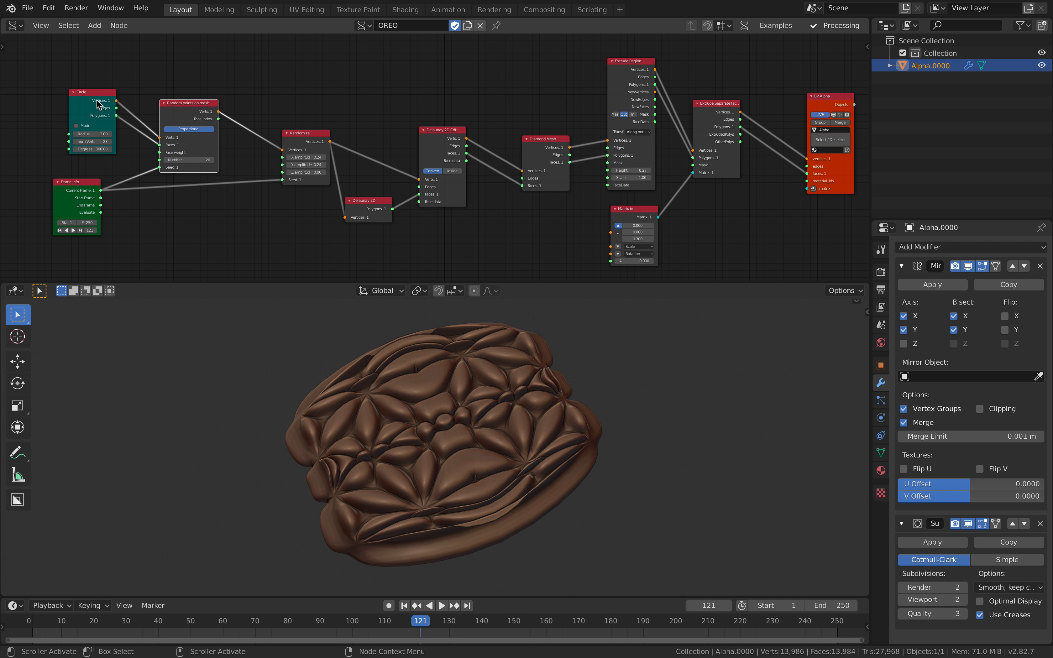
- Examine the rest of the node chain from Randomize through the Delaunay, Diamond Mesh and extrude nodes to BV Alpha
drag(283, 132, 272, 140)
click(378, 205)
drag(378, 205, 352, 192)
scroll(367, 195, up, 1)
drag(270, 142, 254, 138)
drag(428, 144, 473, 117)
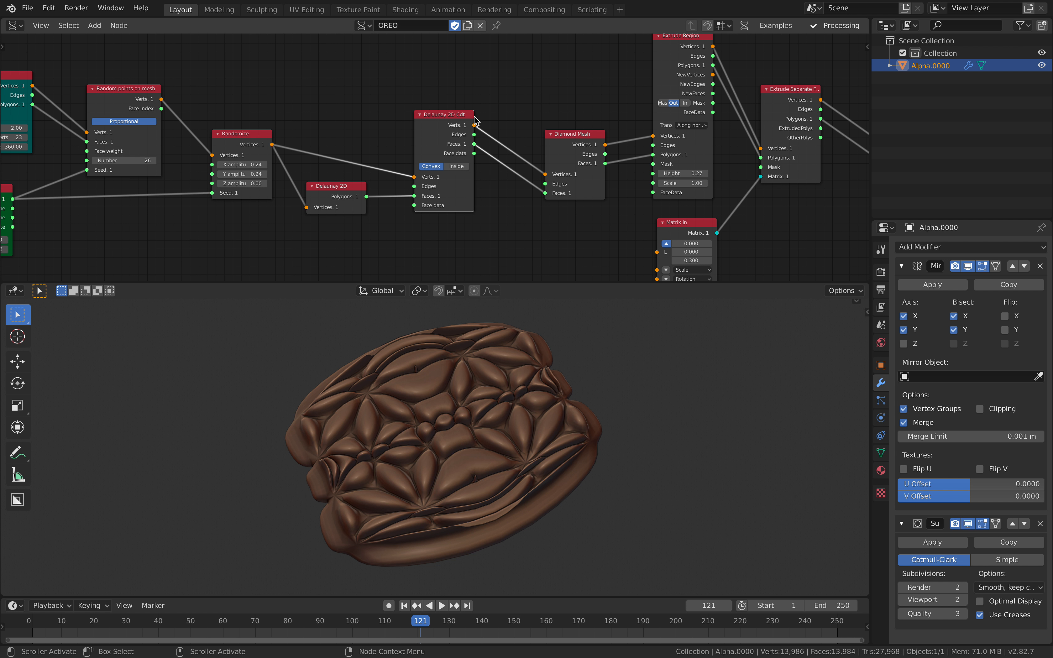
middle_drag(432, 128, 287, 146)
drag(433, 149, 411, 134)
middle_drag(385, 165, 290, 154)
middle_drag(339, 98, 264, 114)
drag(358, 75, 348, 70)
middle_drag(184, 133, 355, 120)
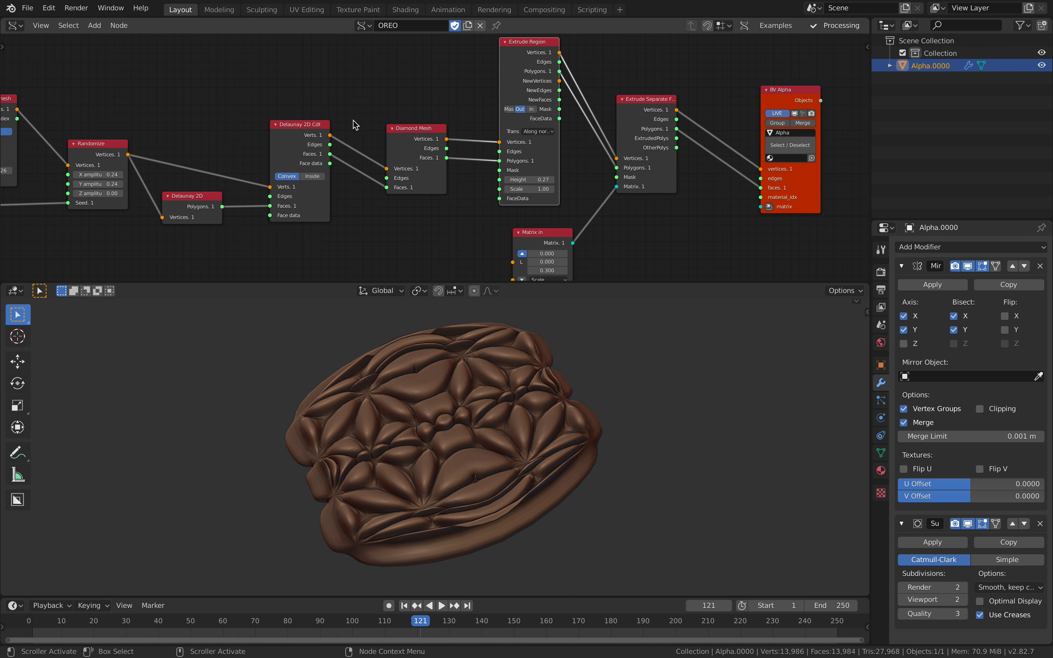
drag(302, 125, 303, 106)
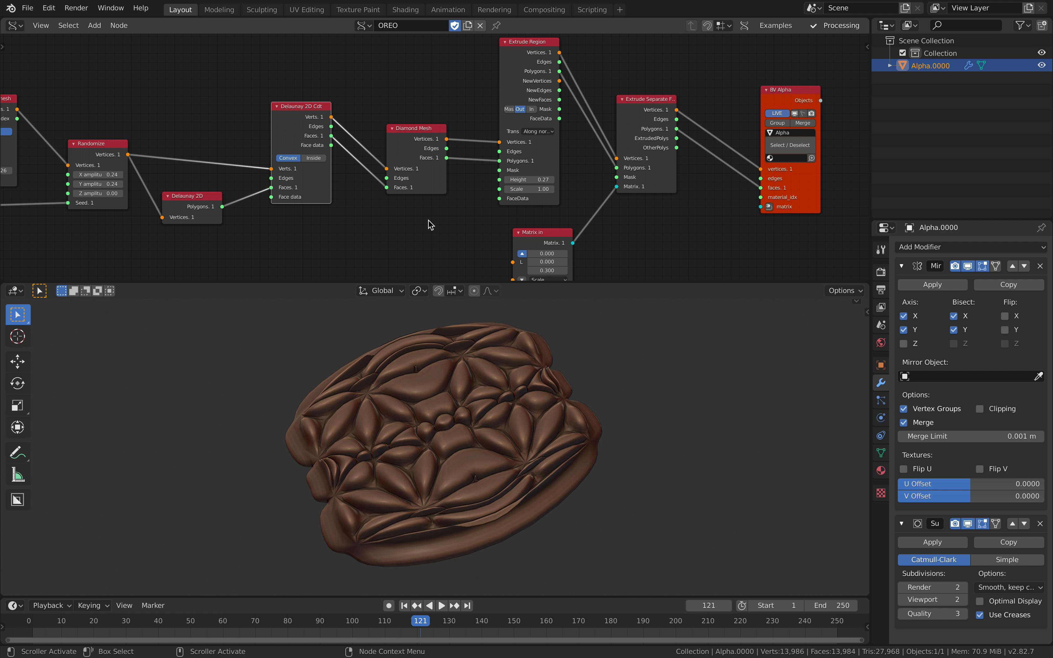
- Remove the Mirror and Subdivision modifiers from the generated cookie mesh
middle_drag(501, 388, 463, 388)
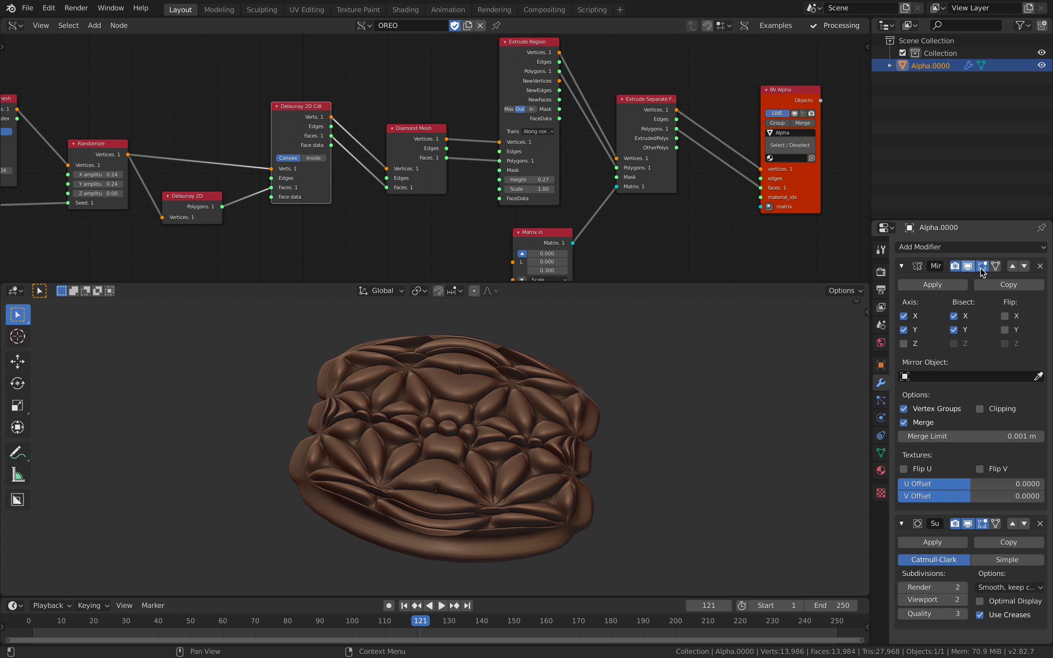
click(1041, 266)
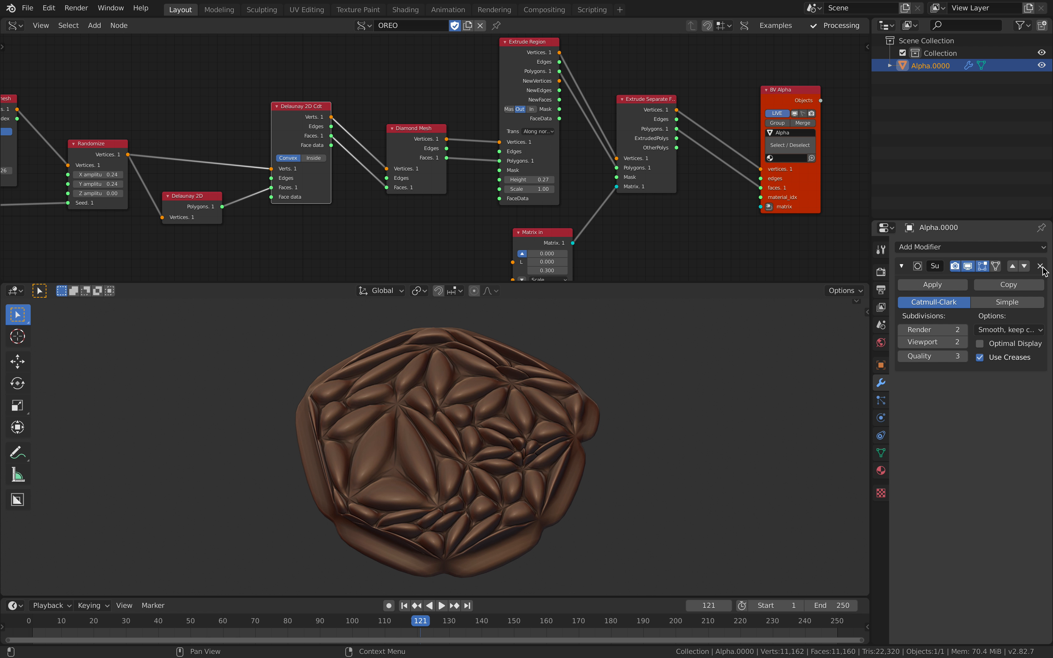
click(1040, 267)
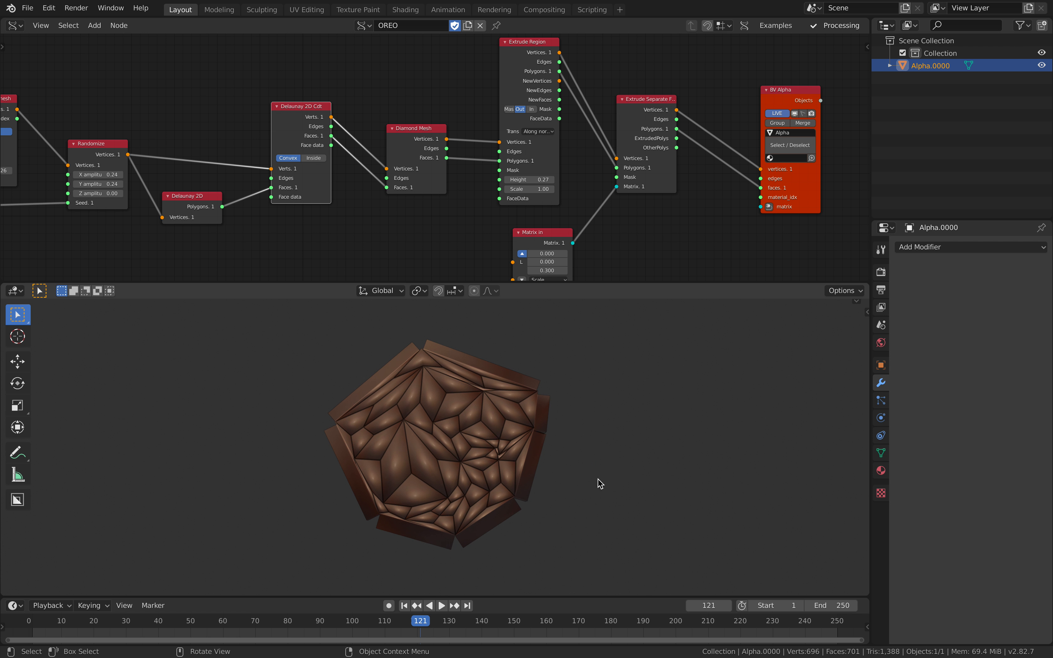
- Scrub through the timeline and inspect the generated mesh at different frames
drag(523, 625, 287, 611)
middle_drag(418, 505, 479, 545)
drag(523, 617, 606, 615)
middle_drag(544, 492, 282, 287)
- Start a new General file and delete all of its default objects
click(27, 8)
mouse_move(44, 27)
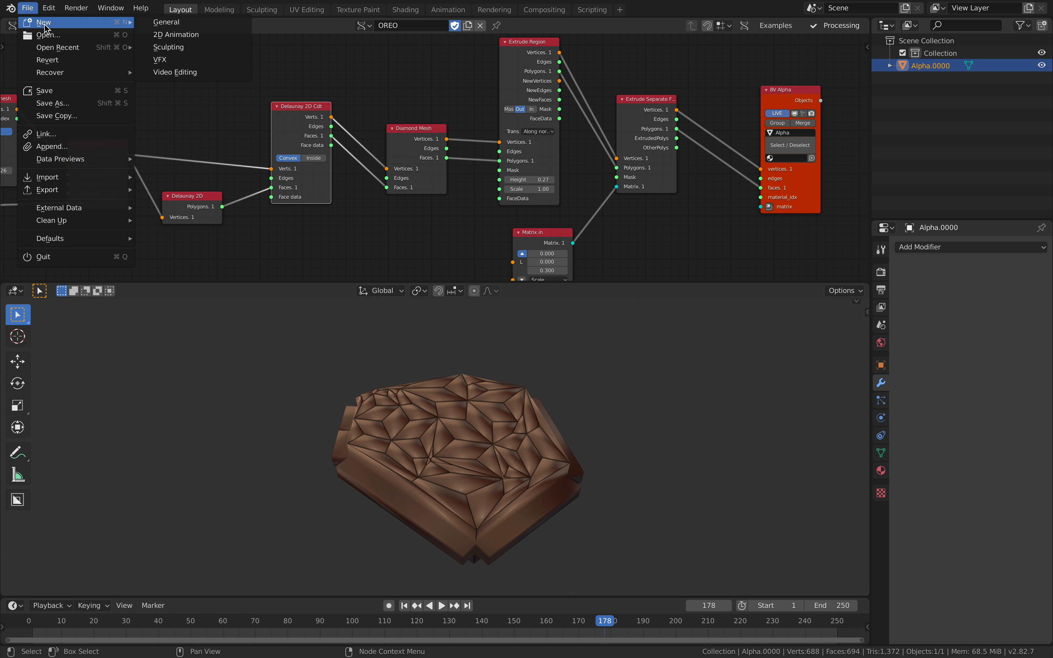
click(168, 25)
click(420, 341)
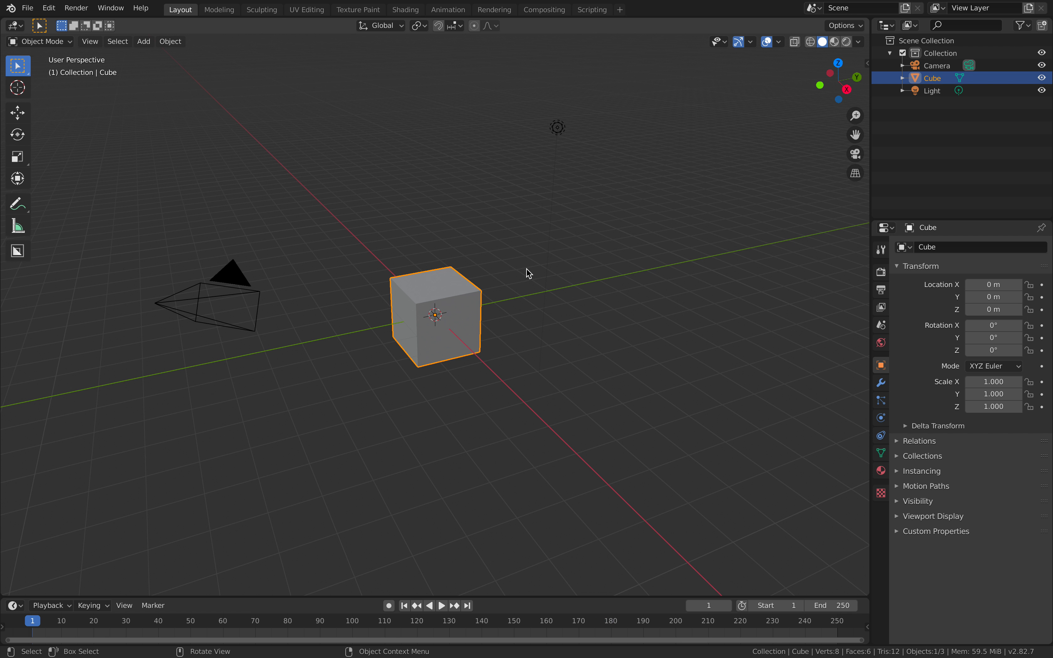
click(671, 222)
key(a)
key(x)
click(676, 224)
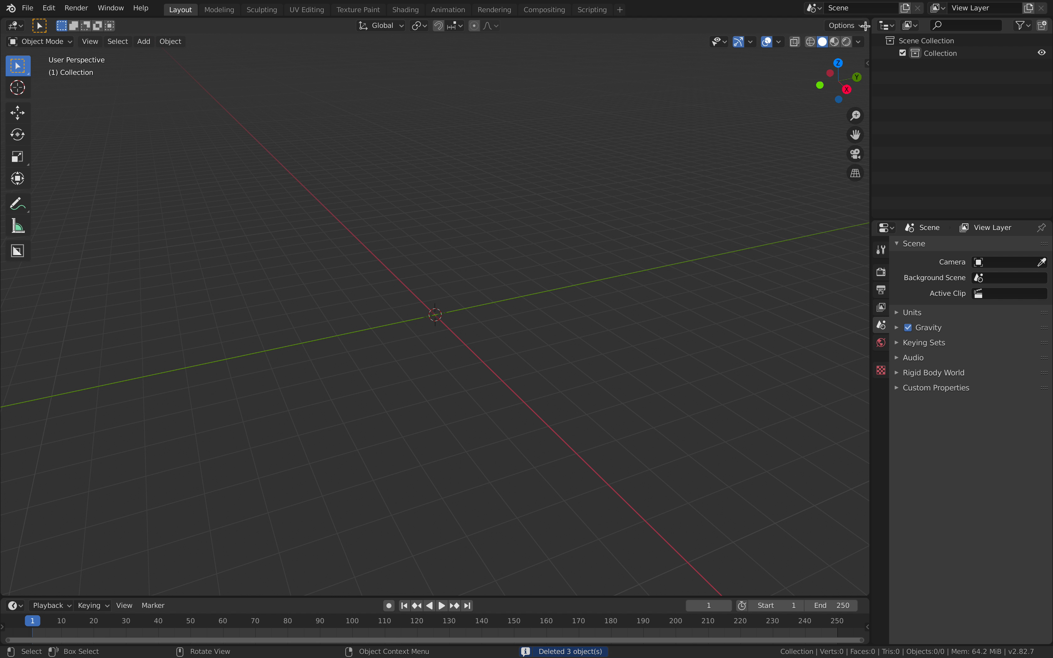
- Split the 3D viewport into two stacked areas and save the file on the Desktop as oreo_inspired_cookie_001.blend
drag(867, 20, 866, 302)
click(28, 8)
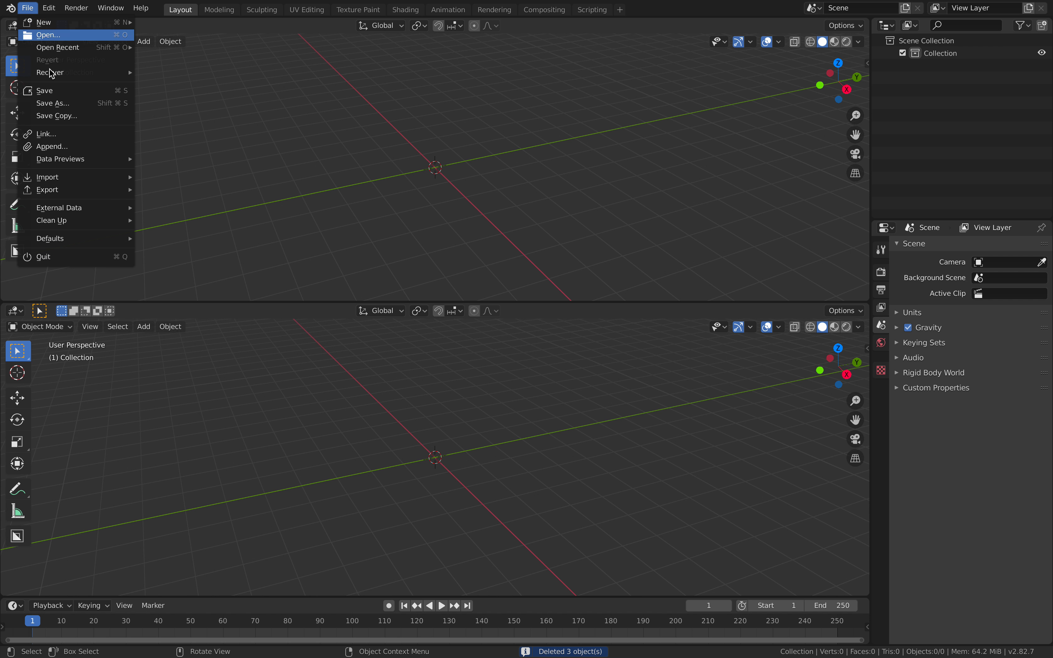
click(61, 105)
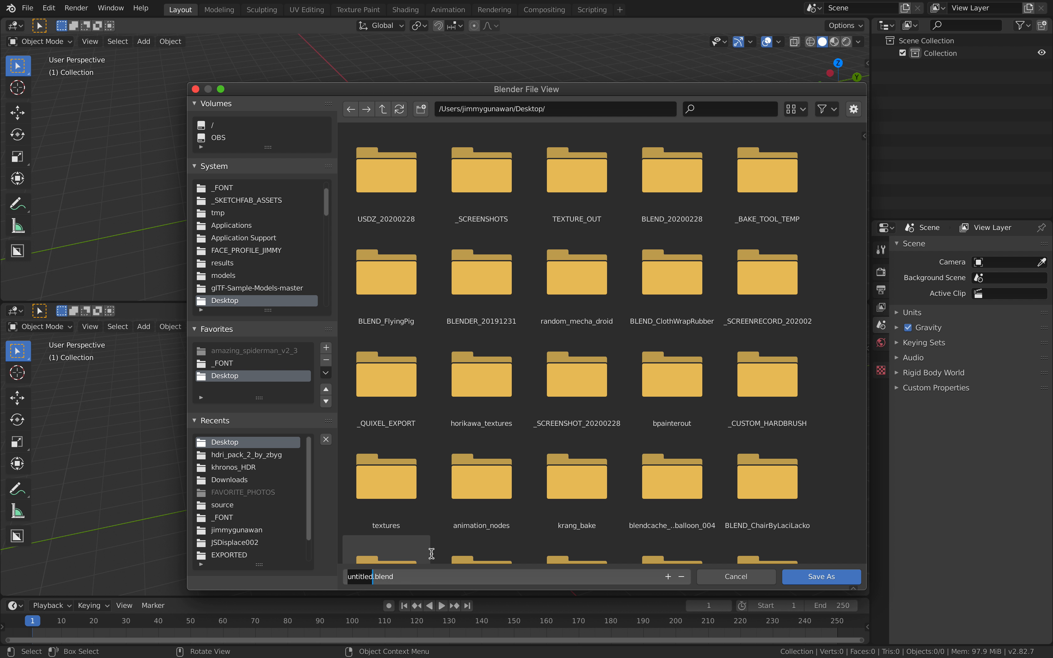
text(ore)
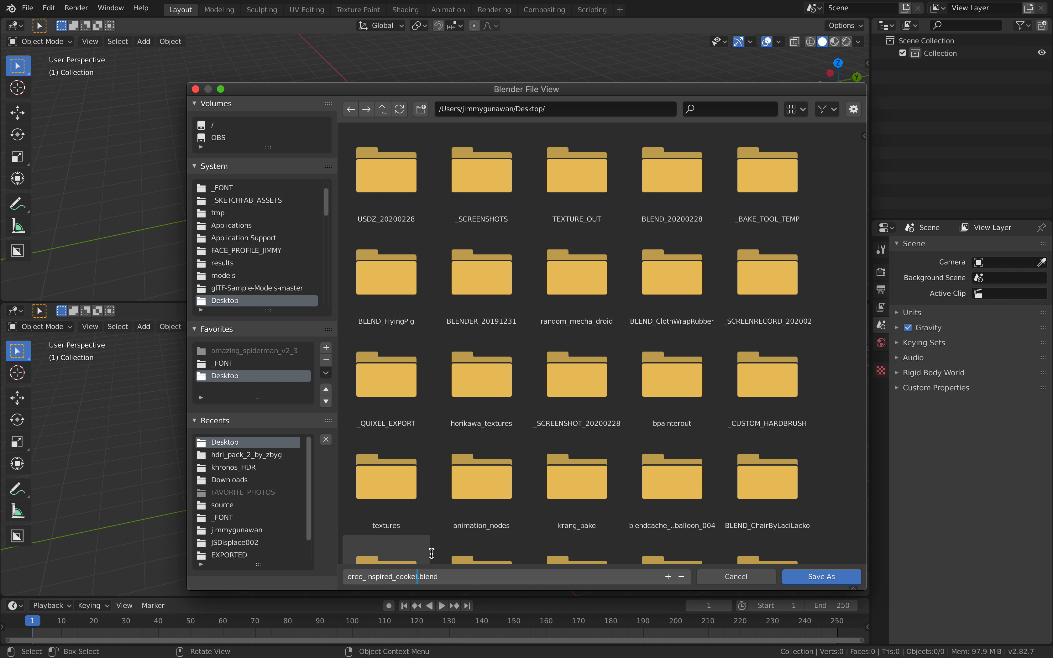
text(o_inspired_cookie_001)
key(Return)
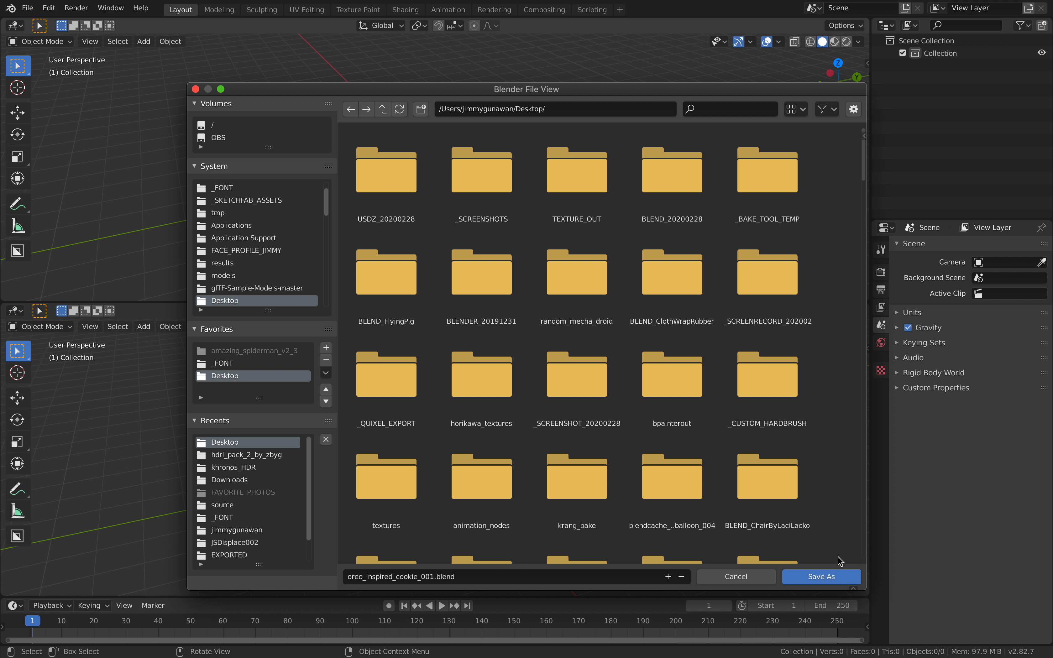
click(836, 575)
- Change the upper area to the Sverchok Nodes editor and create a new node tree
click(18, 26)
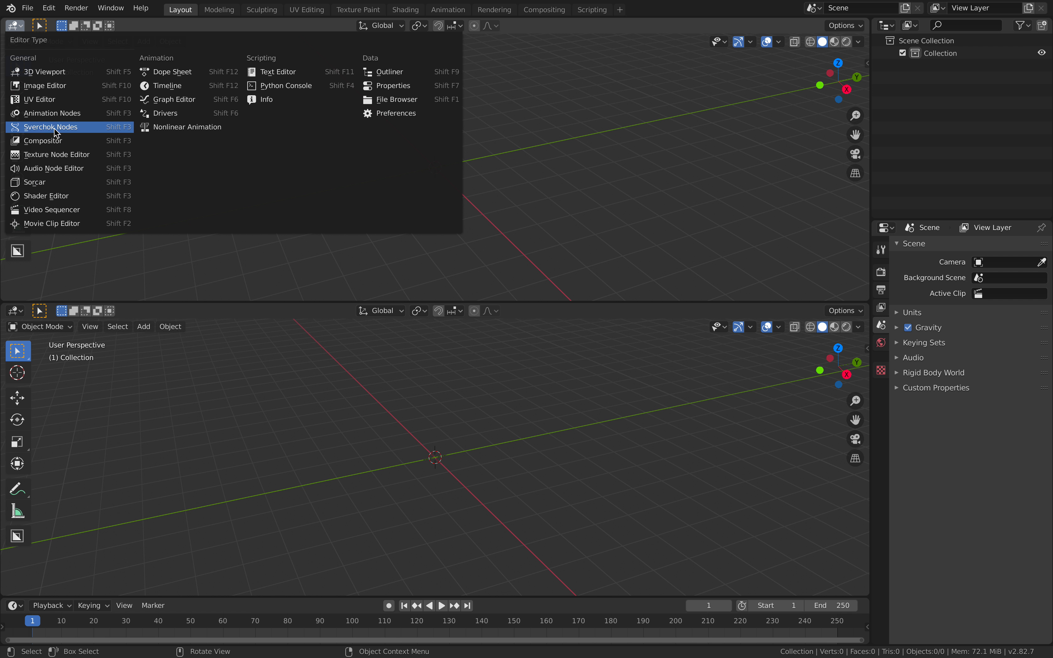
click(50, 126)
click(399, 24)
- Add a Circle node to the new node tree
key(shift+a)
click(241, 129)
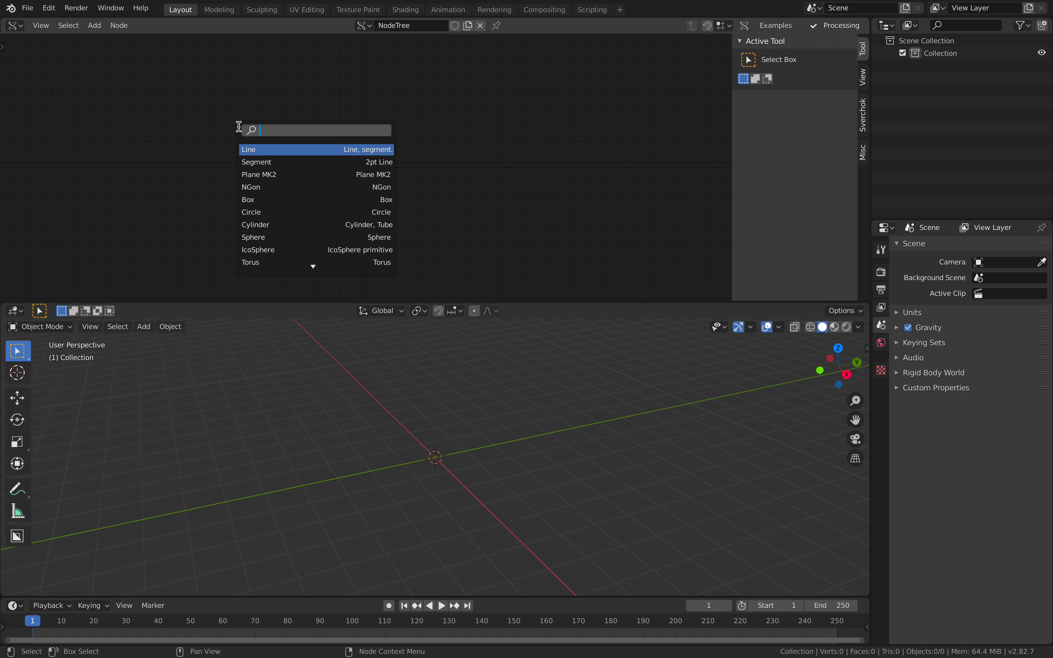
text(circle)
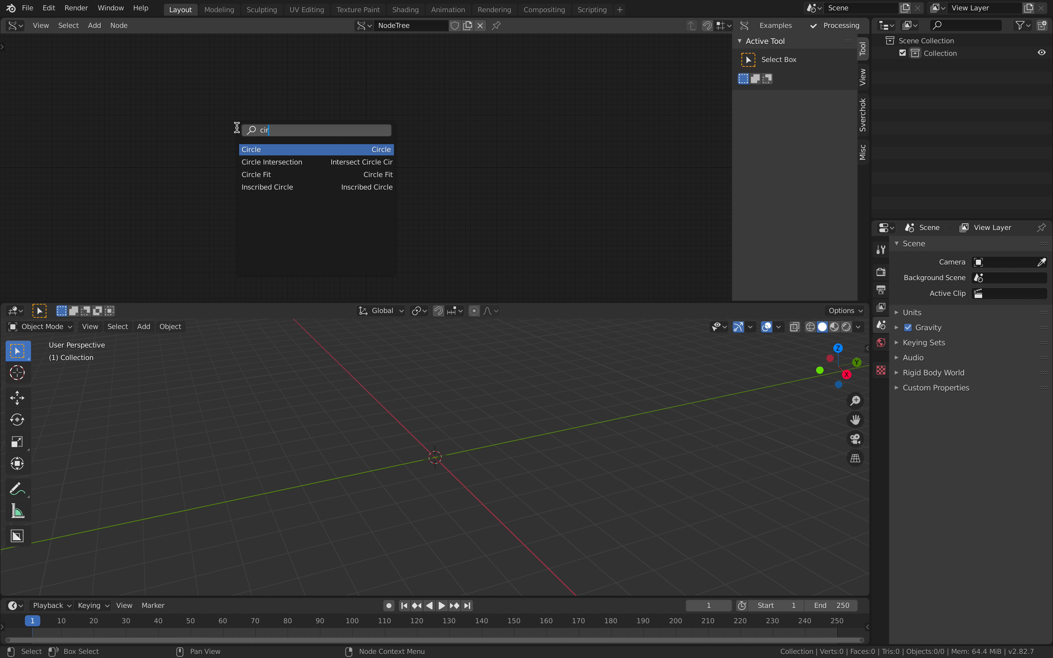
key(Return)
click(254, 139)
- Add a Viewer BMesh node beside the Circle node
key(alt+space)
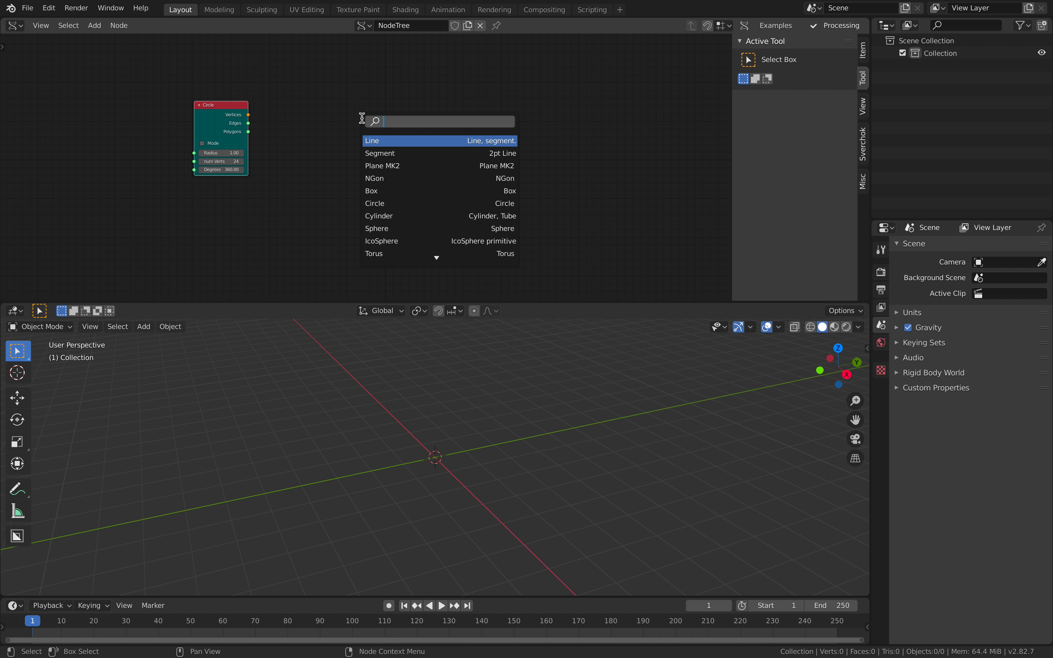
text(alpha)
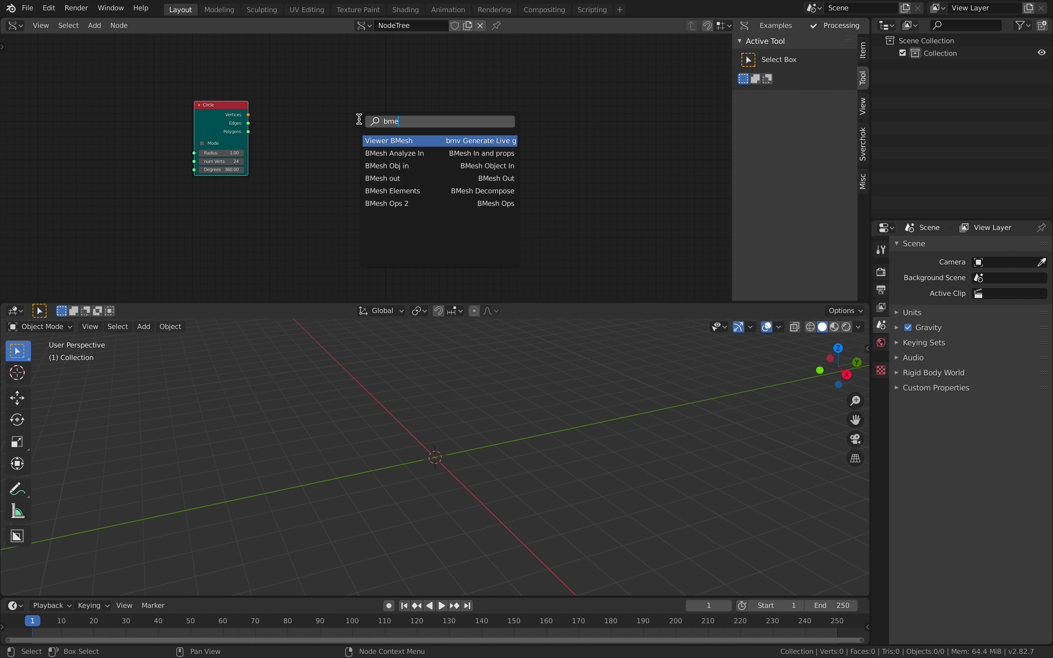
key(Return)
click(360, 118)
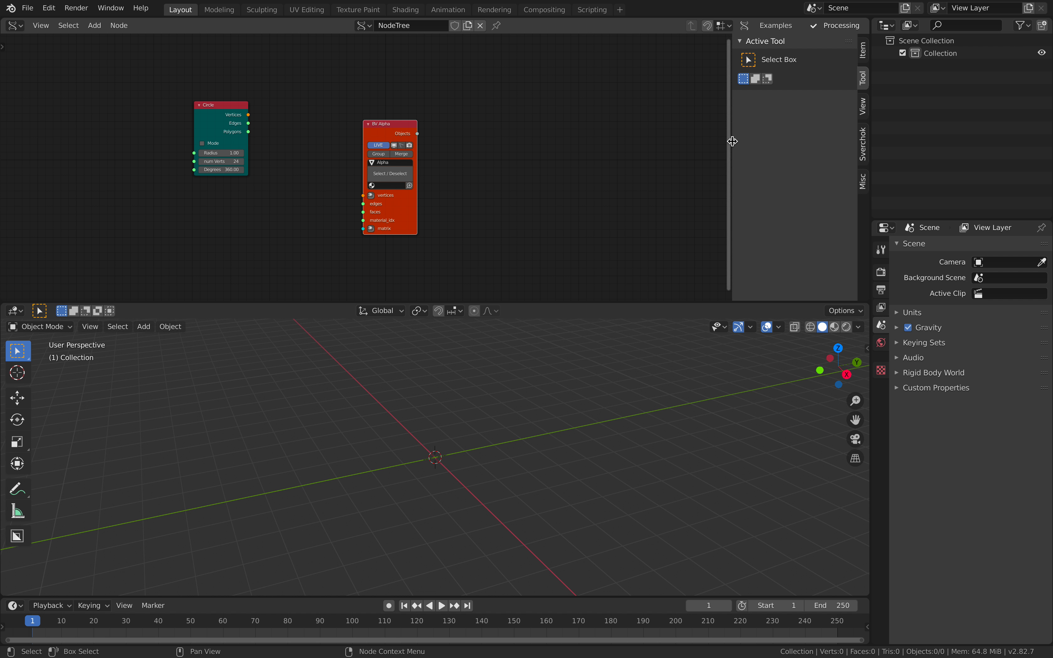
- Hide the node editor's sidebar and spread the Circle and BV Alpha nodes well apart
key(n)
scroll(576, 129, up, 1)
drag(267, 92, 231, 73)
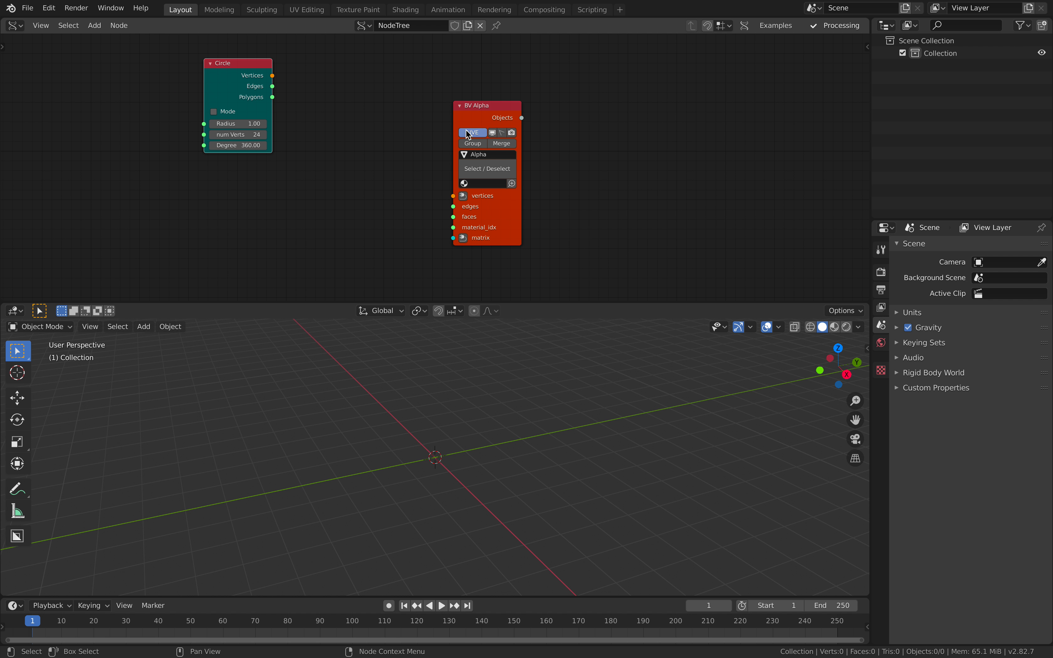
drag(477, 116, 676, 122)
- Add a Viewer Draw Mk3 node between the Circle and BV Alpha nodes
key(shift+a)
click(476, 149)
text(viewer d)
key(Return)
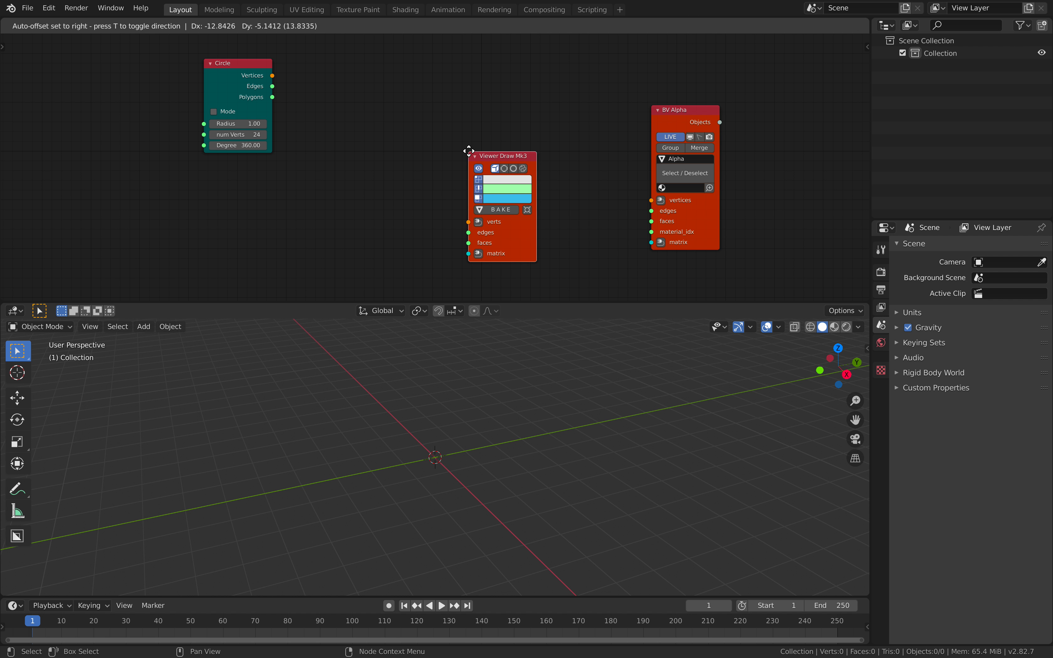
click(438, 135)
- Connect the Circle node's Vertices and Edges outputs to the verts and edges inputs of Viewer Draw Mk3
mouse_move(275, 78)
mouse_down()
mouse_move(460, 227)
mouse_move(448, 176)
mouse_up()
drag(273, 87, 431, 176)
drag(474, 179, 486, 170)
drag(244, 77, 285, 97)
middle_drag(498, 411, 492, 443)
scroll(480, 438, up, 5)
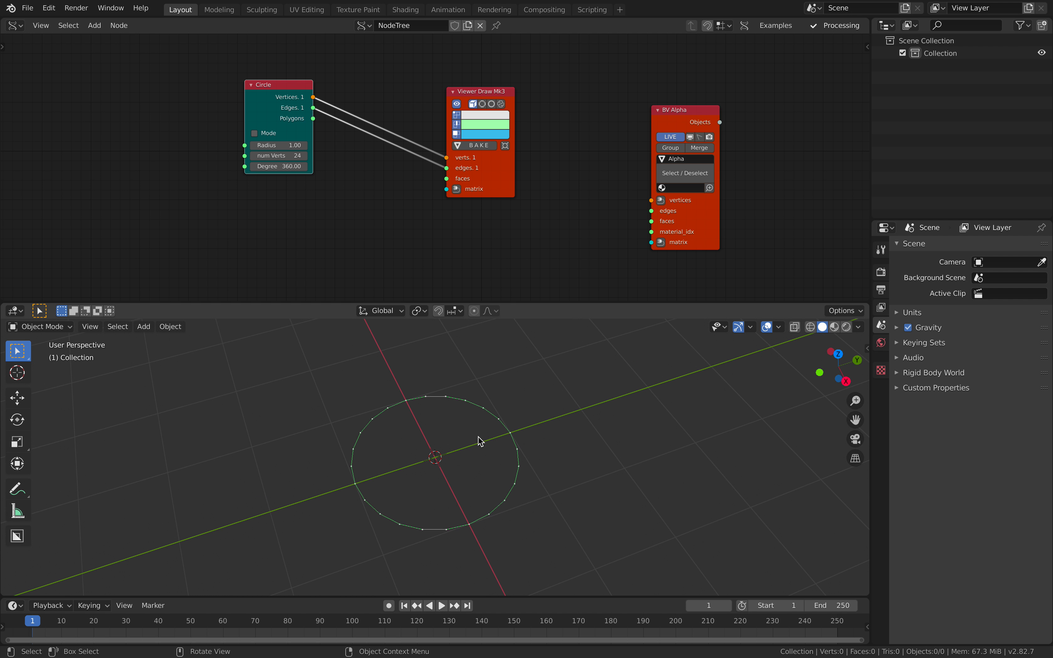
- Rearrange the Circle and Viewer Draw Mk3 nodes and place a duplicate of the Circle node below the original
drag(492, 164, 520, 162)
middle_drag(500, 386, 488, 383)
middle_drag(409, 238, 415, 218)
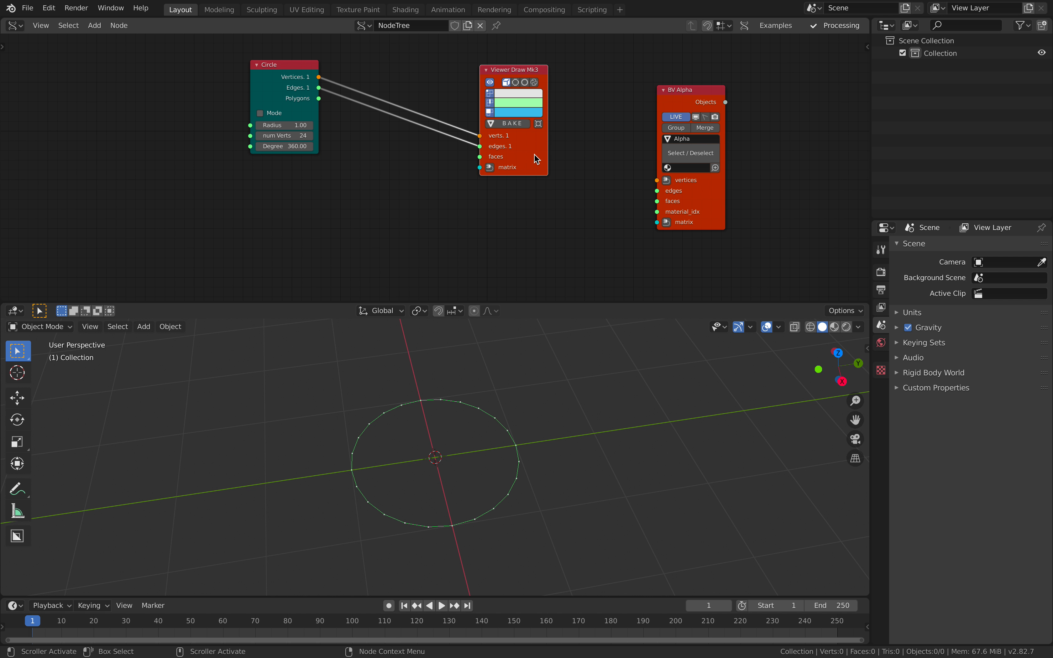
drag(537, 159, 558, 152)
drag(269, 90, 283, 83)
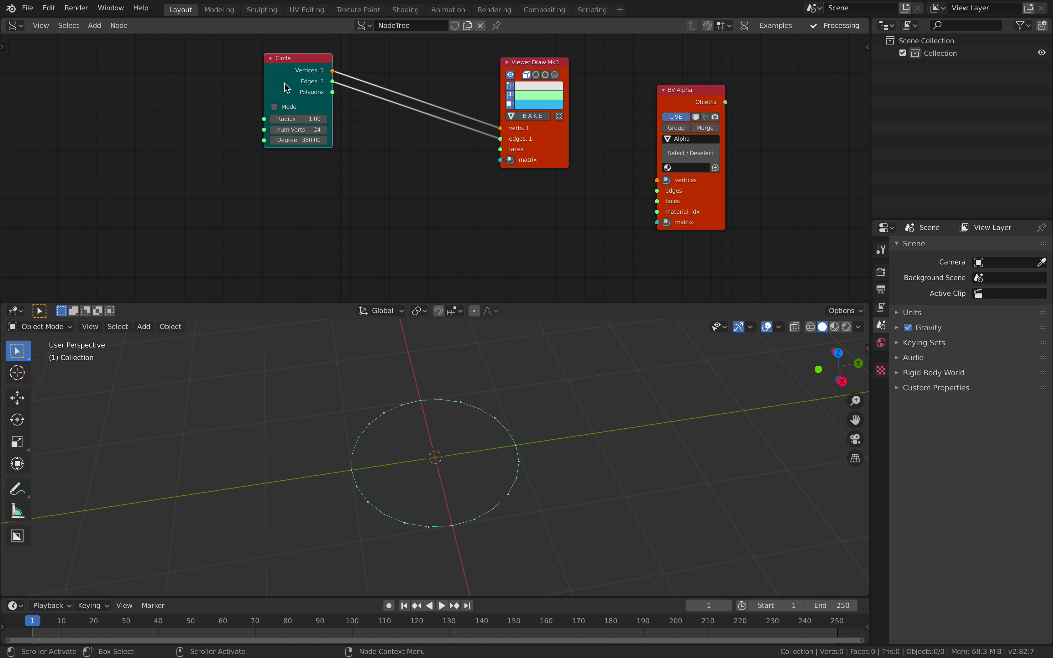
key(shift+d)
click(273, 198)
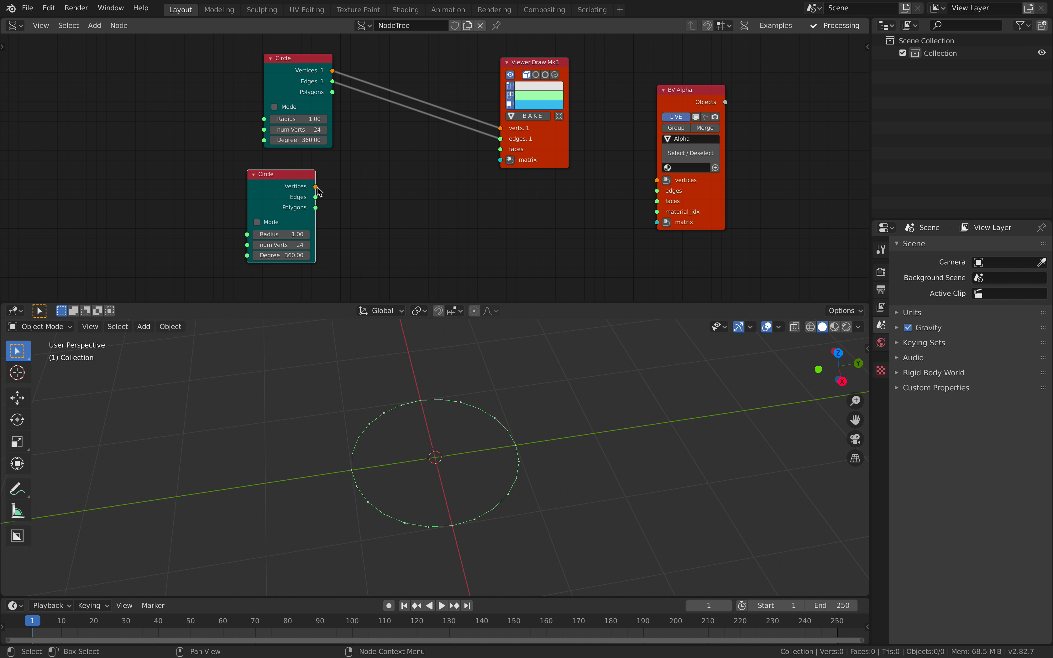
- Connect the duplicate Circle's Vertices output to the Viewer Draw Mk3 matrix input and view the pattern from the top
drag(316, 186, 501, 161)
middle_drag(518, 374, 504, 433)
scroll(422, 485, down, 1)
middle_drag(422, 485, 453, 478)
click(837, 365)
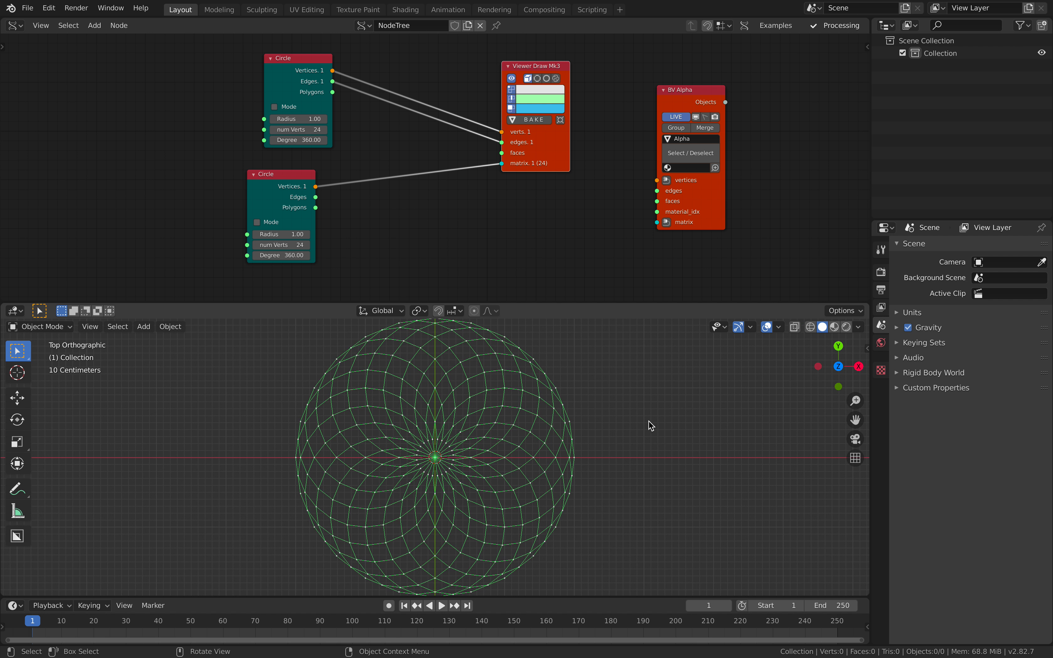
- Set the lower Circle node to 7 vertices and the upper one to 8, spacing out the nodes
drag(287, 245, 255, 246)
drag(314, 127, 236, 196)
drag(552, 147, 563, 154)
drag(710, 109, 788, 99)
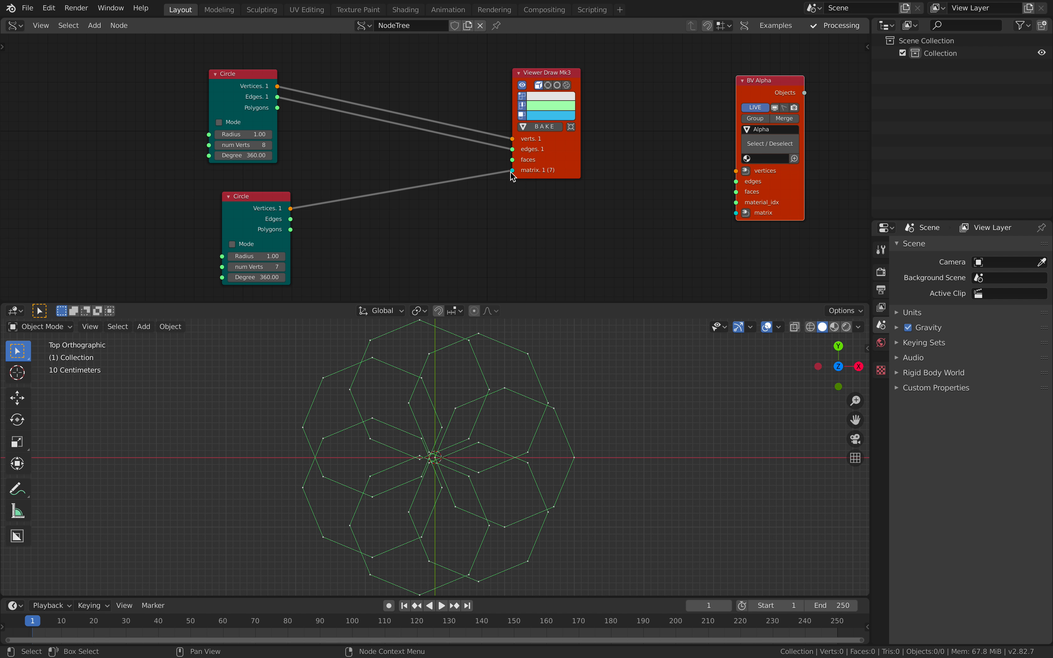
- Disconnect the lower Circle from the viewer's matrix input and add a Matrix normal node between them
drag(512, 170, 392, 191)
key(shift+a)
click(413, 185)
text(matrix )
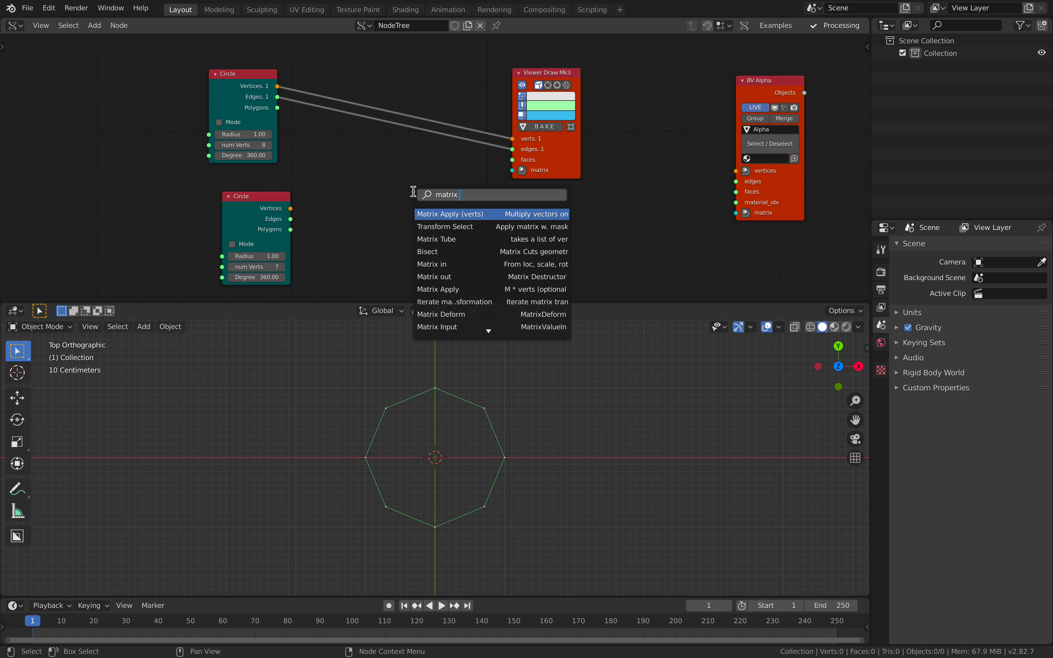
text(no)
key(Return)
click(367, 148)
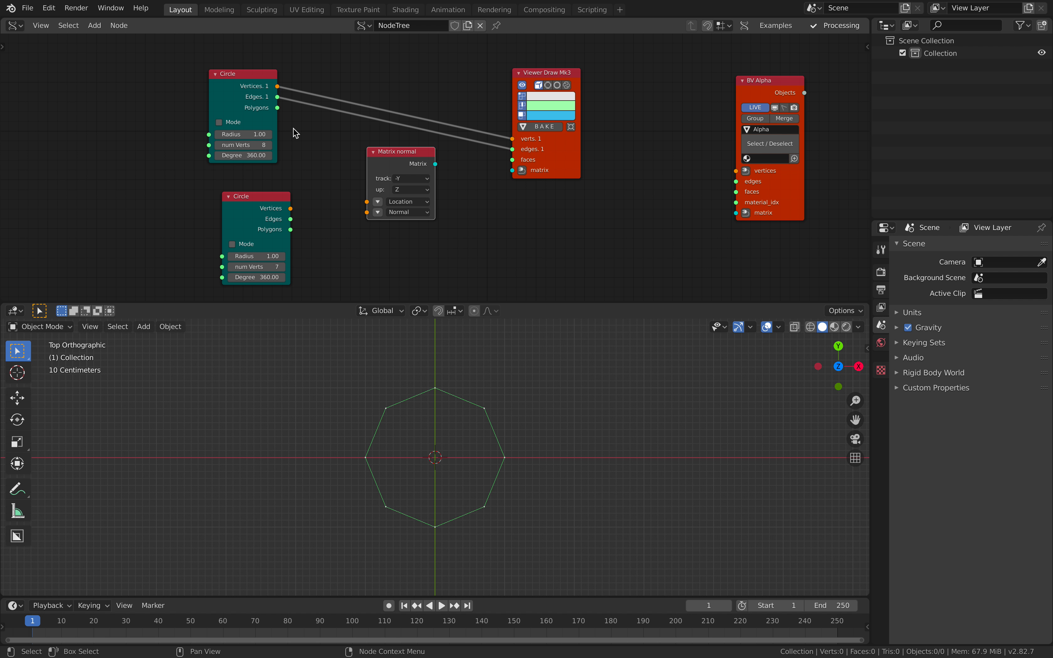
- Connect the lower Circle's vertices to Matrix normal's Location and Normal, link its Matrix output to the viewer's matrix input, and reposition the nodes
mouse_move(291, 209)
mouse_down()
mouse_move(367, 202)
mouse_move(291, 209)
mouse_up()
drag(434, 165, 512, 171)
drag(403, 156, 391, 165)
scroll(489, 420, down, 1)
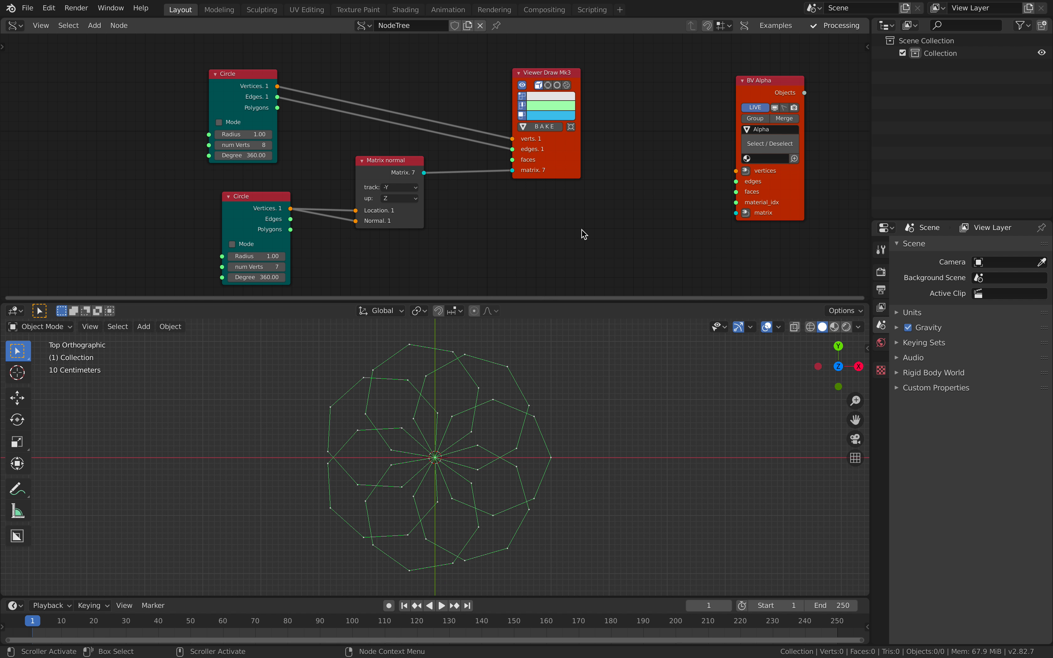
drag(580, 177, 590, 170)
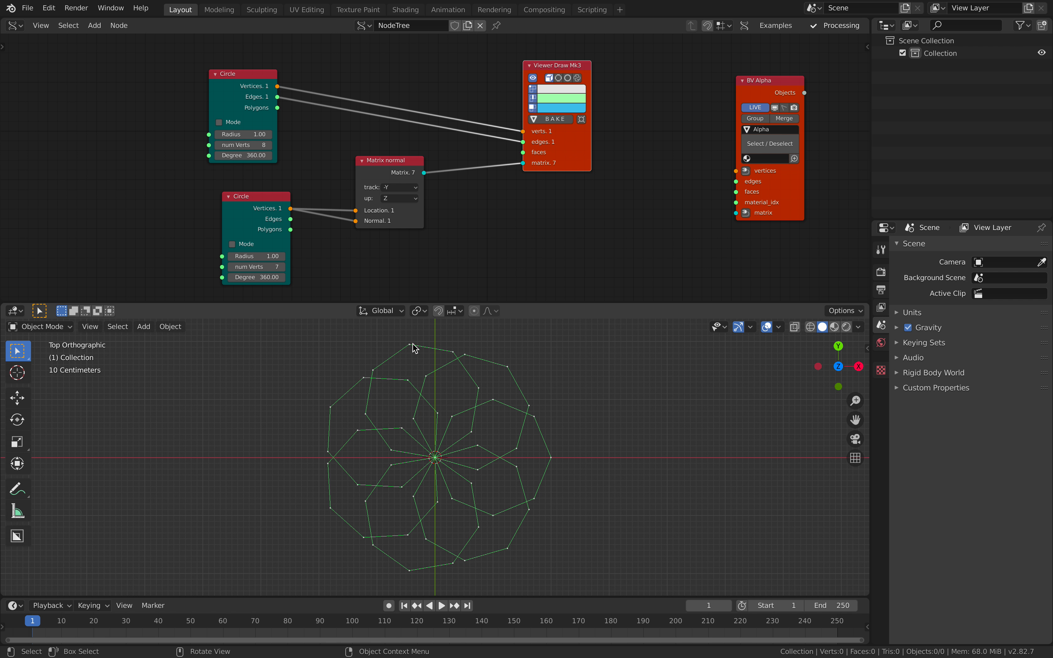
- Try different vertex counts on the lower Circle, ending at 9
click(283, 268)
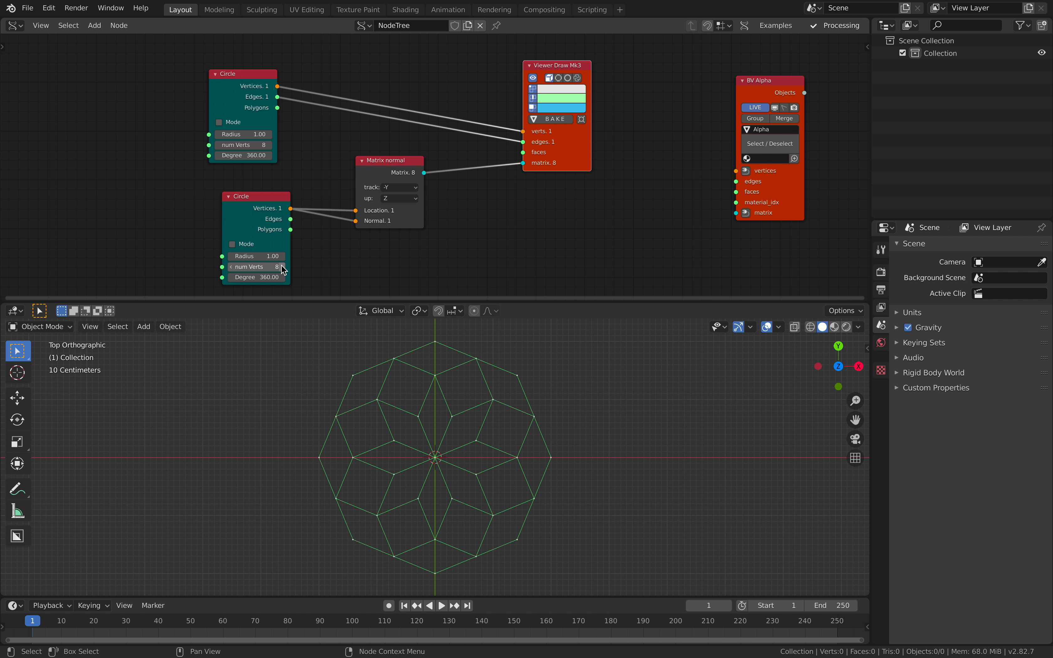
click(283, 268)
click(283, 267)
click(283, 267)
ctrl+scroll(256, 266, down, 8)
ctrl+scroll(257, 267, up, 6)
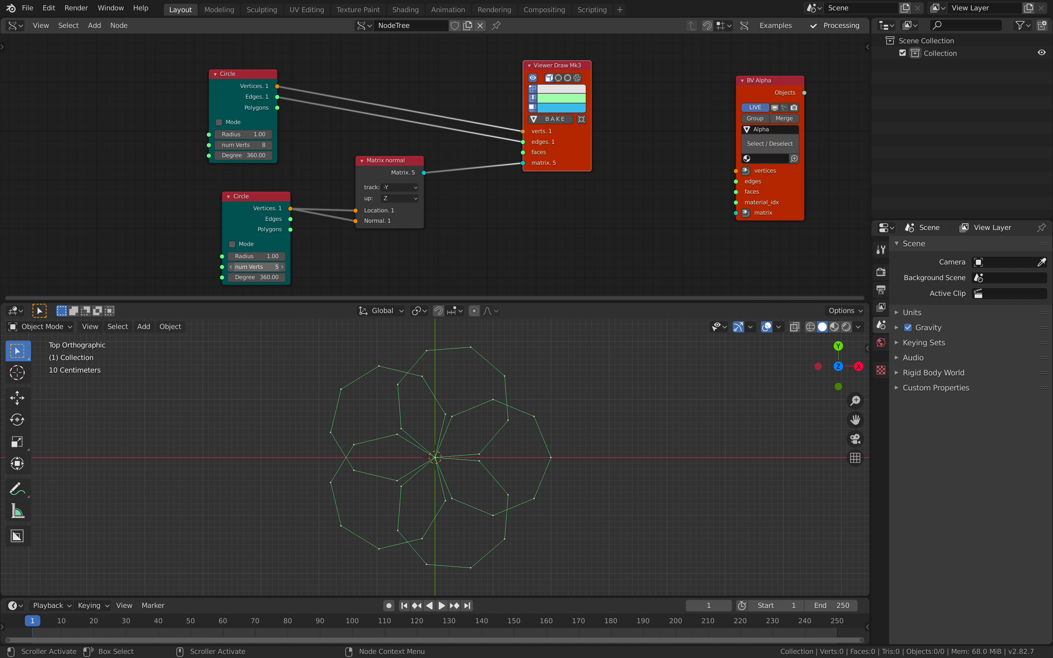
ctrl+scroll(244, 144, down, 5)
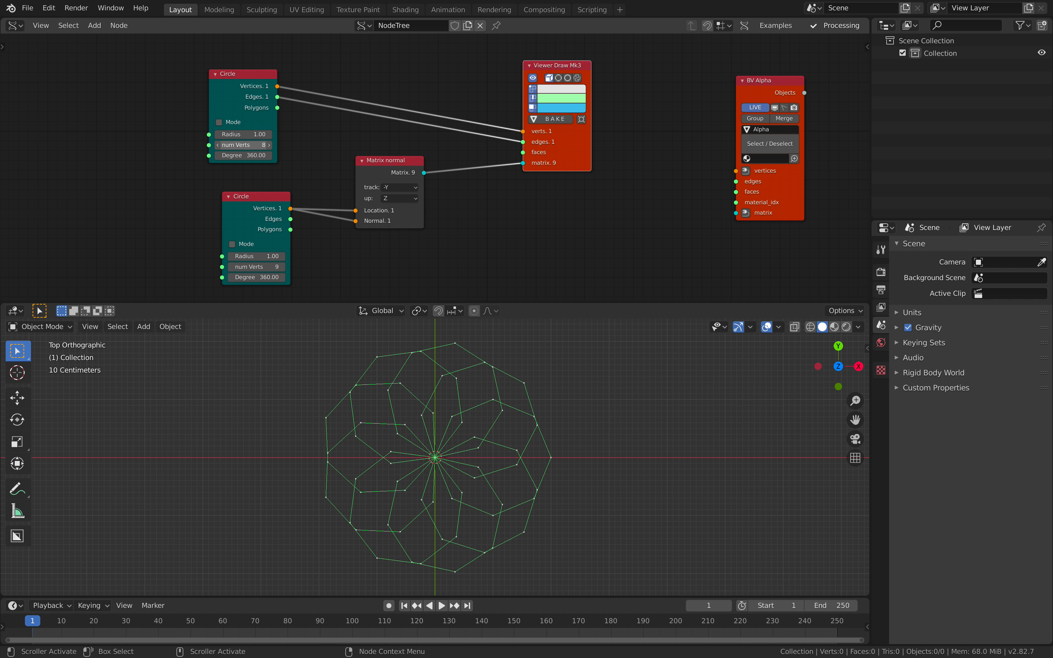
- Try different vertex counts on the upper Circle, ending at 6
ctrl+scroll(244, 145, up, 3)
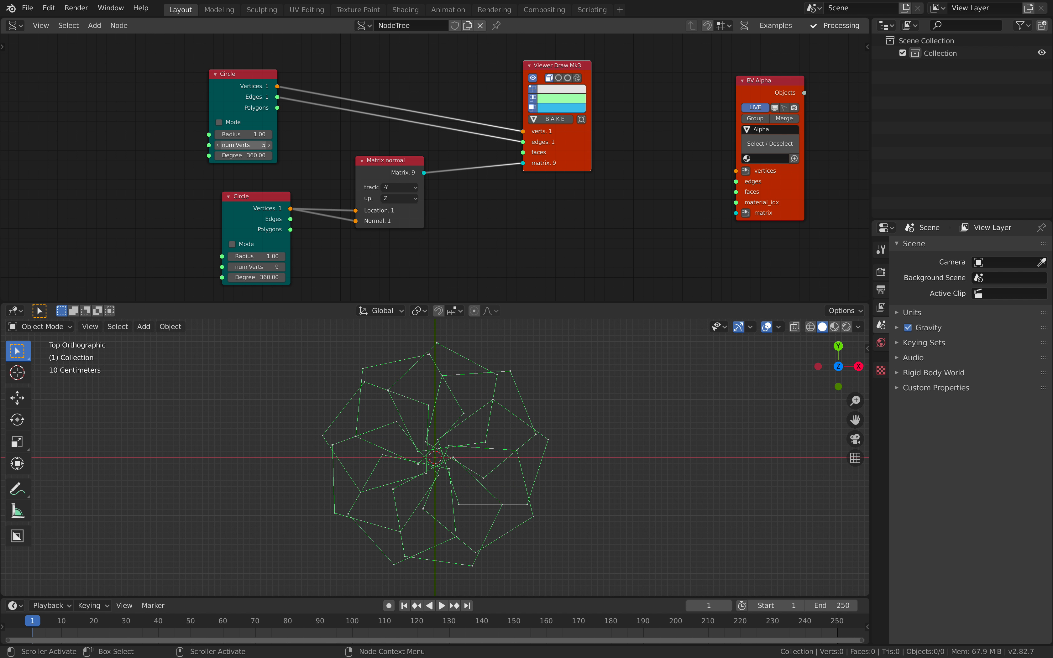
click(269, 146)
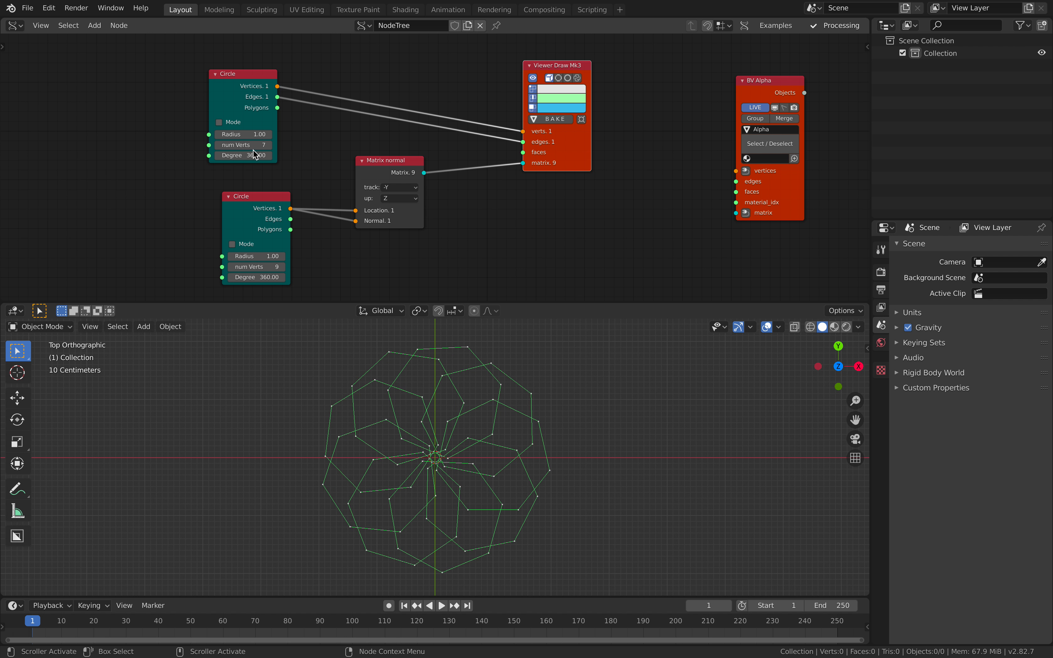
click(217, 147)
click(217, 147)
click(269, 146)
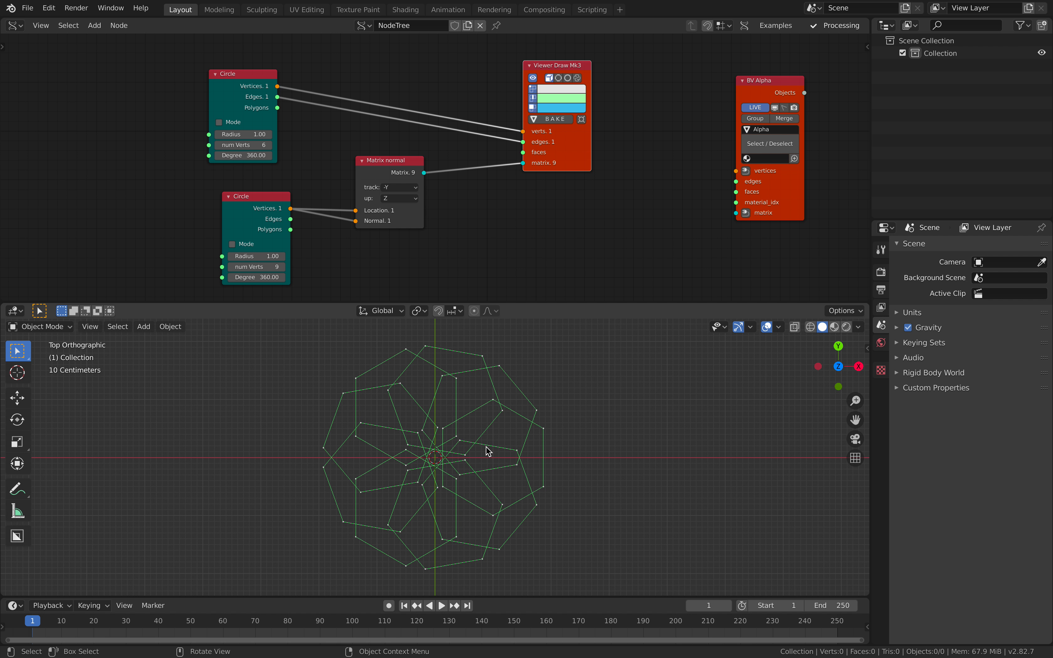
- Spread the lower Circle, Matrix normal and viewer nodes apart to make room for another node
drag(396, 179, 365, 180)
drag(254, 207, 207, 210)
drag(571, 153, 609, 118)
middle_drag(611, 115, 642, 128)
drag(646, 101, 657, 131)
middle_drag(629, 139, 577, 118)
- Add a Matrix Apply node below the Viewer Draw Mk3 node
key(alt+space)
text(matrix a)
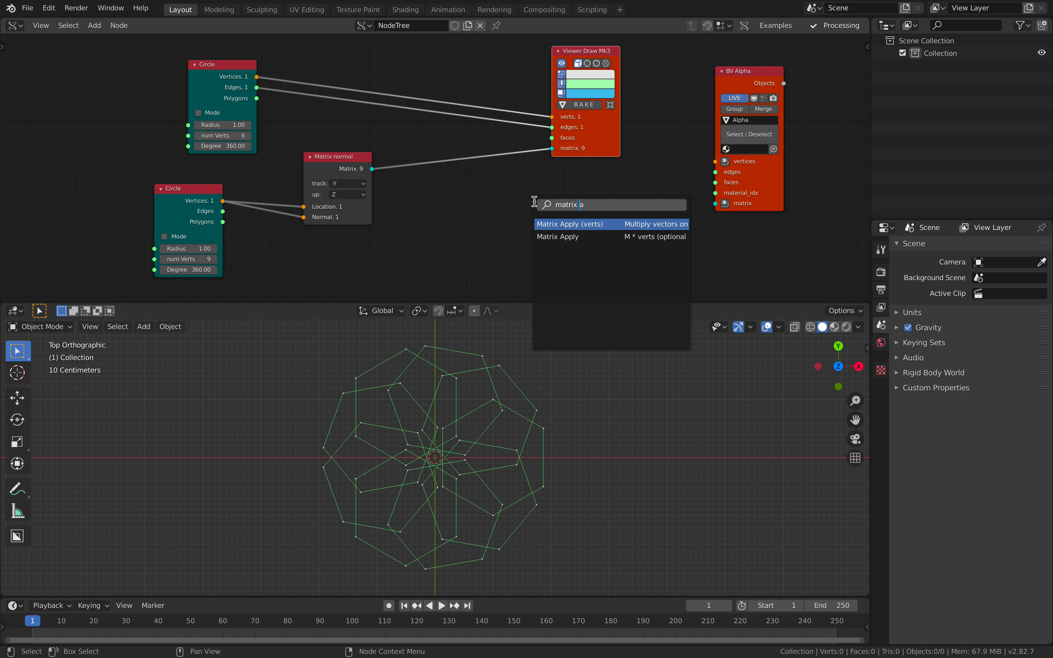
key(Down)
key(Return)
click(537, 203)
scroll(392, 157, down, 1)
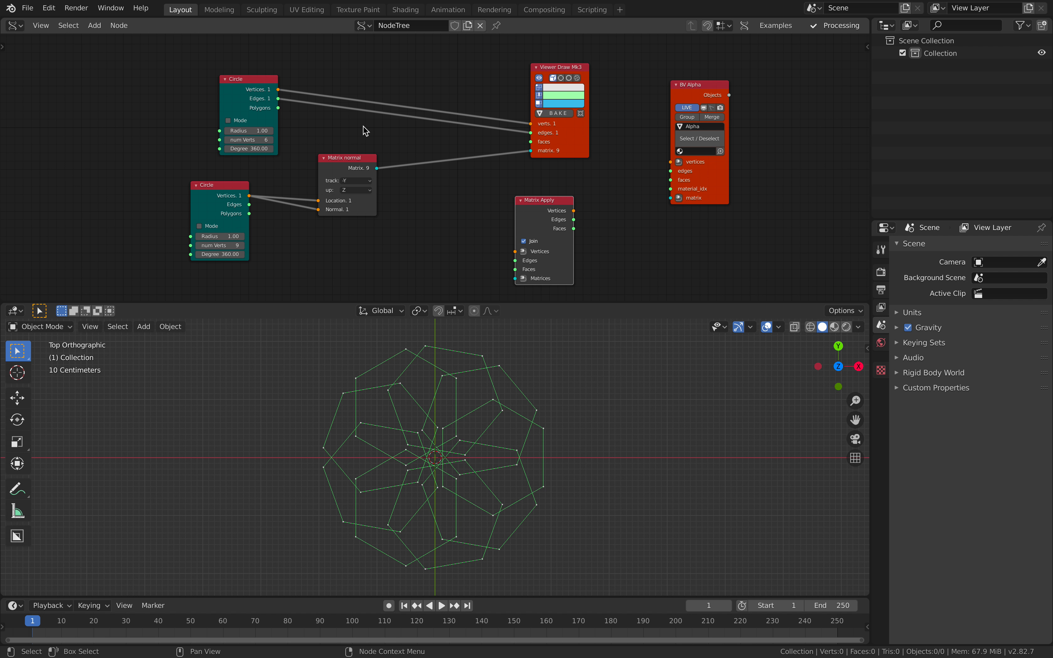
- Feed the upper Circle's vertices and edges and the Matrix normal output into the Matrix Apply node
mouse_move(280, 90)
mouse_down()
mouse_move(482, 216)
mouse_move(521, 244)
mouse_move(515, 253)
mouse_move(278, 98)
mouse_up()
drag(377, 171, 516, 279)
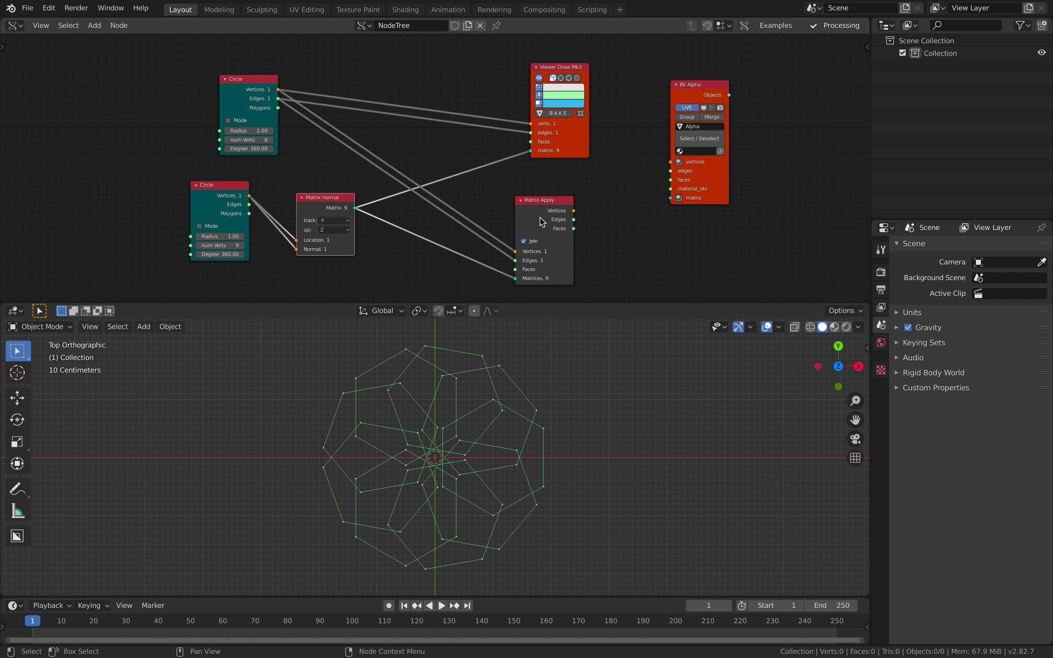
drag(545, 215, 469, 203)
- Remove the viewer's matrix link, route Matrix Apply's vertices and edges into Viewer Draw Mk3, and place Matrix Apply between the nodes
drag(532, 152, 496, 171)
mouse_move(452, 186)
mouse_down()
mouse_move(422, 143)
mouse_move(547, 115)
mouse_up()
scroll(434, 168, up, 2)
mouse_move(474, 164)
mouse_down()
mouse_move(547, 126)
mouse_move(444, 121)
mouse_up()
scroll(472, 403, up, 1)
middle_drag(317, 254, 322, 248)
- Set both the upper and lower Circle nodes to 8 vertices
click(165, 253)
click(164, 253)
click(165, 253)
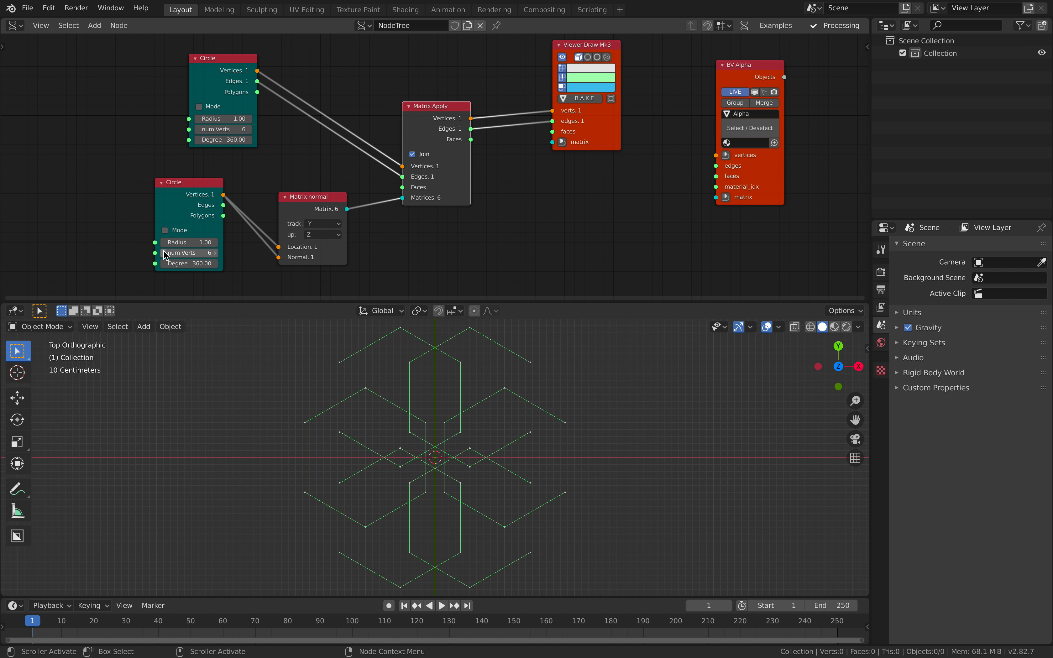
click(250, 130)
click(249, 130)
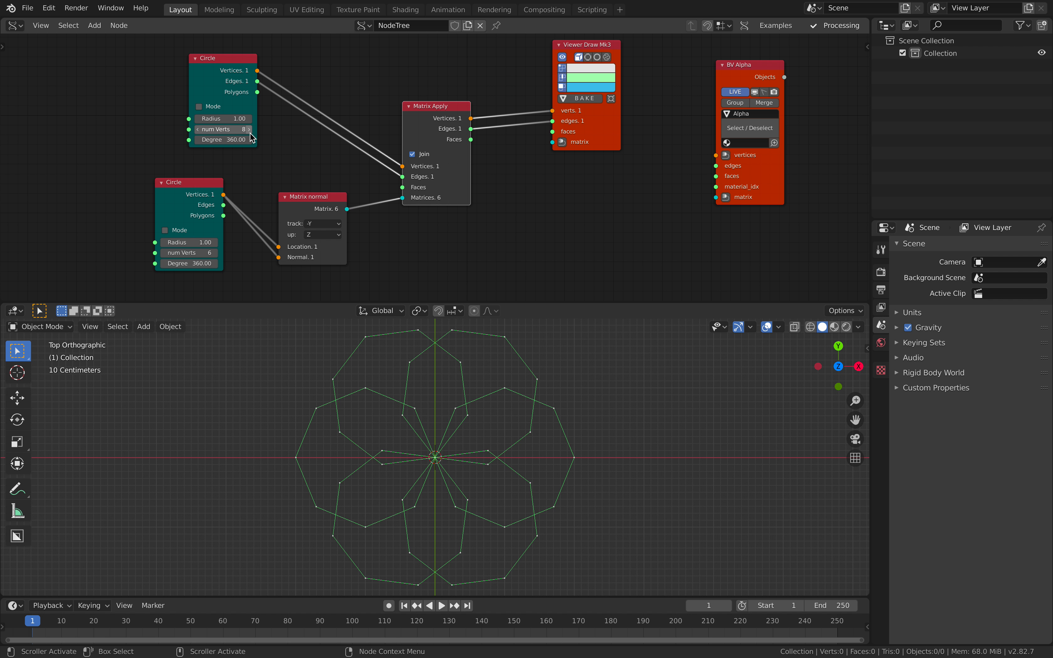
click(215, 254)
click(215, 254)
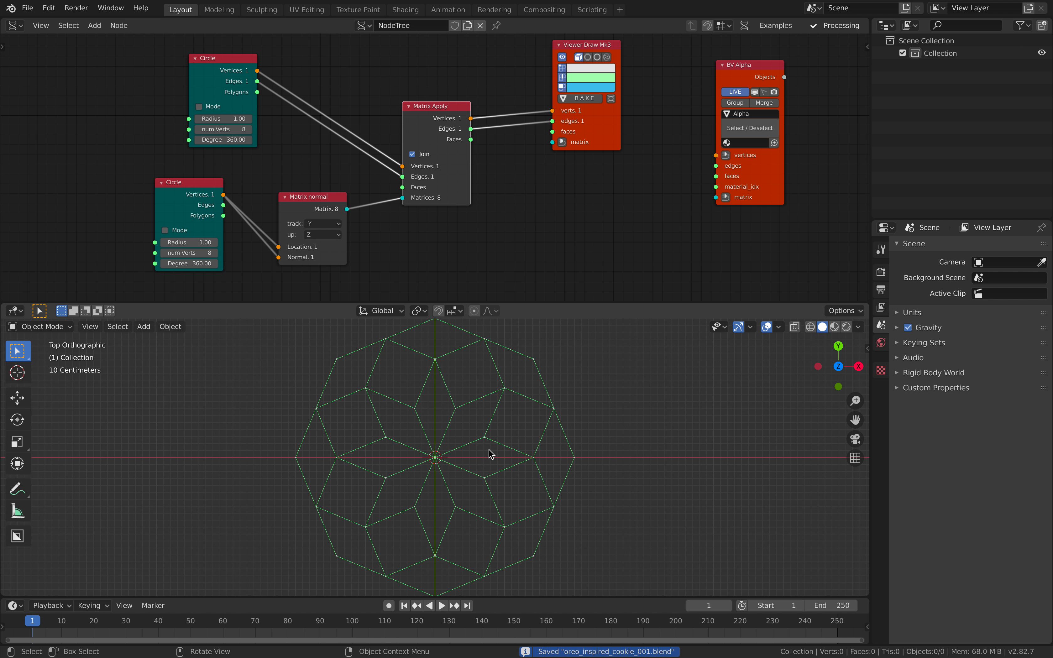
- Set the lower Circle's radius to 1.60
mouse_move(189, 242)
mouse_down()
mouse_move(220, 242)
mouse_move(208, 242)
mouse_up()
scroll(390, 243, down, 2)
middle_drag(389, 242, 350, 250)
scroll(517, 388, down, 2)
- Move the Viewer Draw Mk3 and BV Alpha nodes further from Matrix Apply and realign Matrix Apply
drag(510, 146, 537, 139)
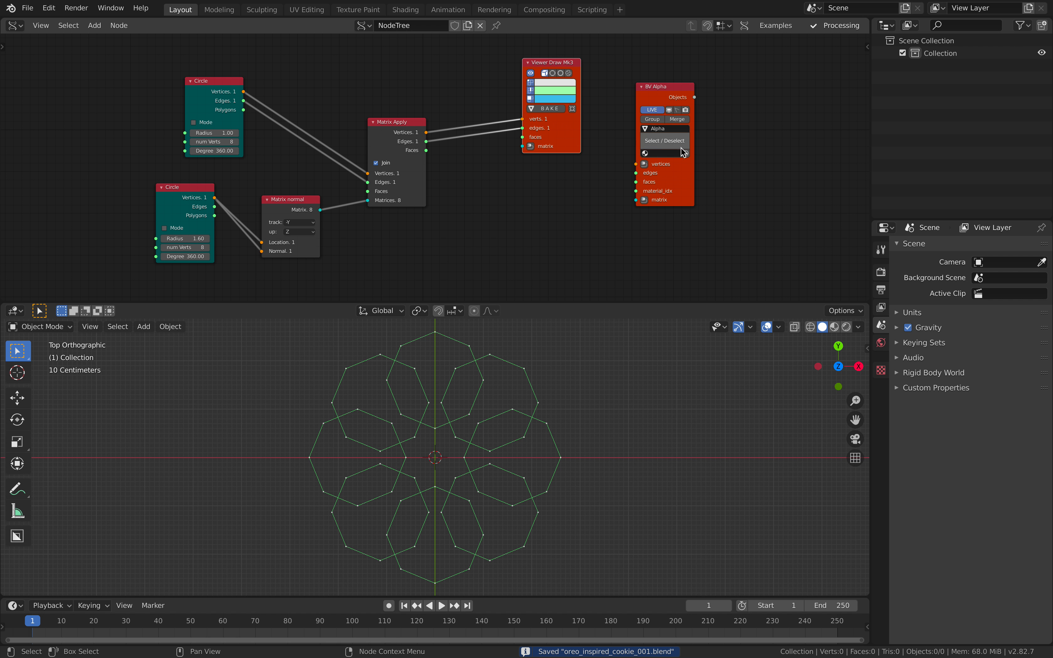
drag(681, 168, 717, 163)
scroll(607, 183, up, 1)
middle_drag(607, 183, 565, 217)
scroll(515, 214, up, 2)
drag(326, 143, 332, 124)
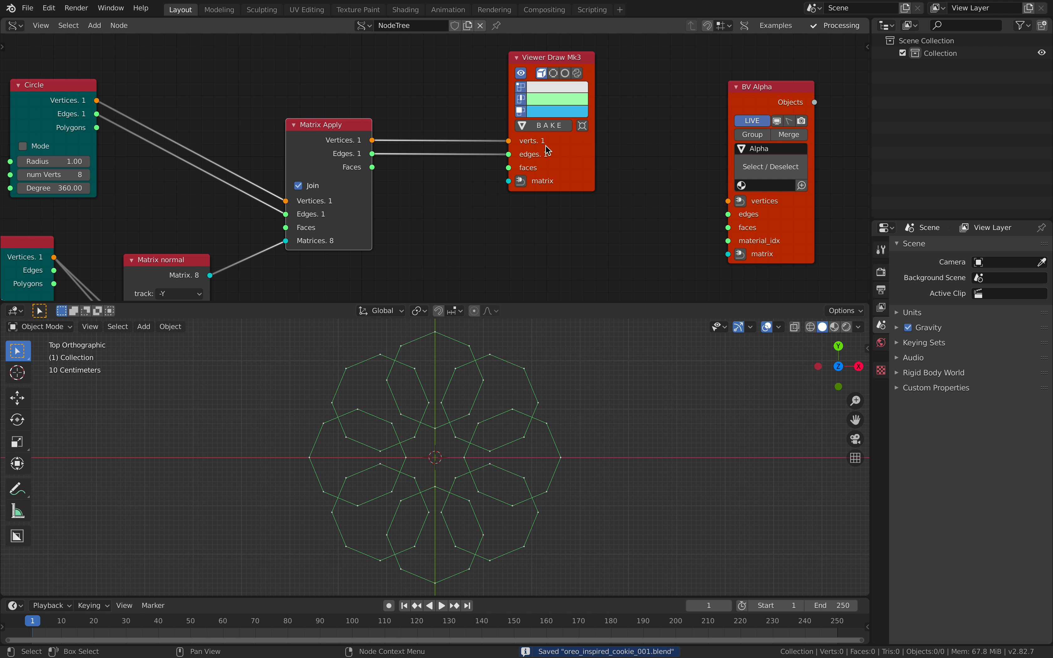
- Bake the wire pattern to a mesh object, move it beside the original and rotate it freely
click(551, 126)
scroll(476, 379, down, 2)
click(502, 408)
key(g)
click(700, 396)
key(r)
key(r)
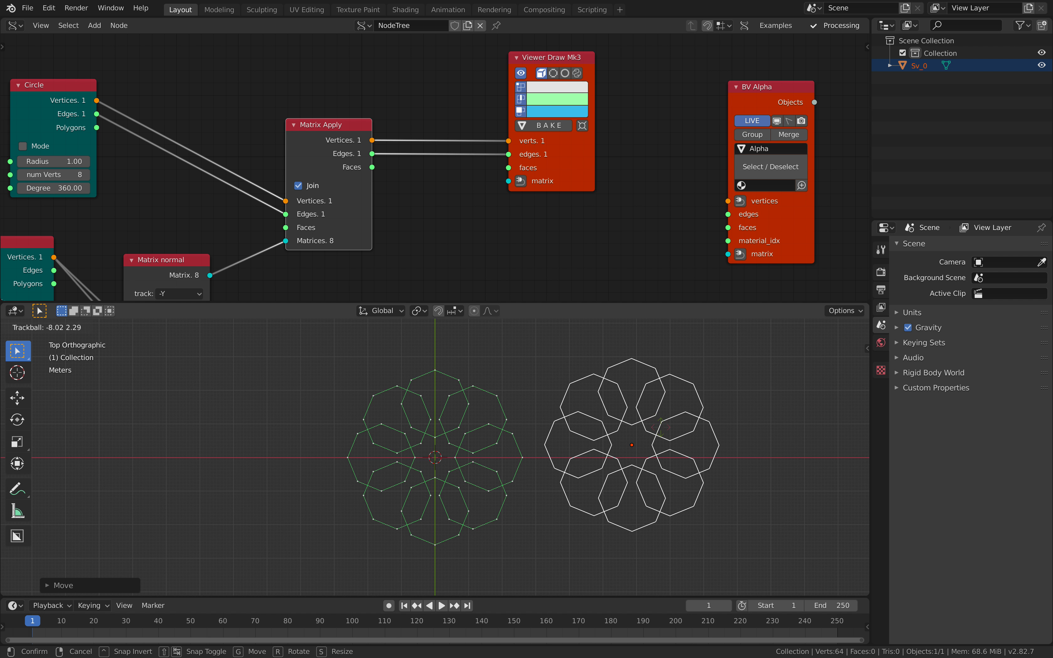
click(665, 431)
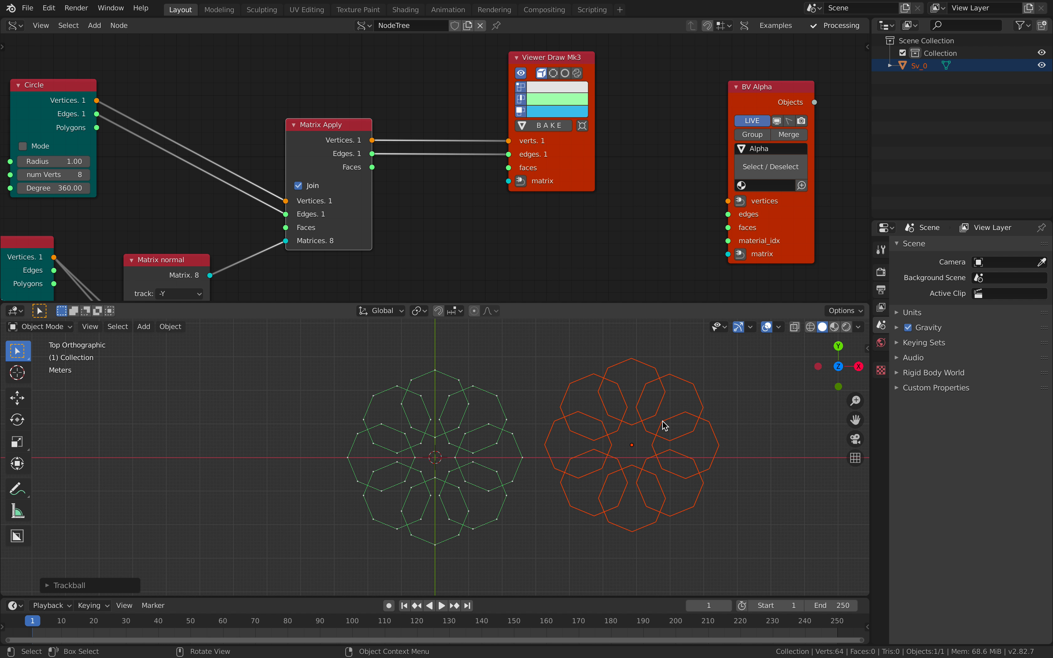
- Fill the baked wire mesh with faces in Edit Mode and return to Object Mode
click(664, 426)
key(Tab)
key(f)
key(Tab)
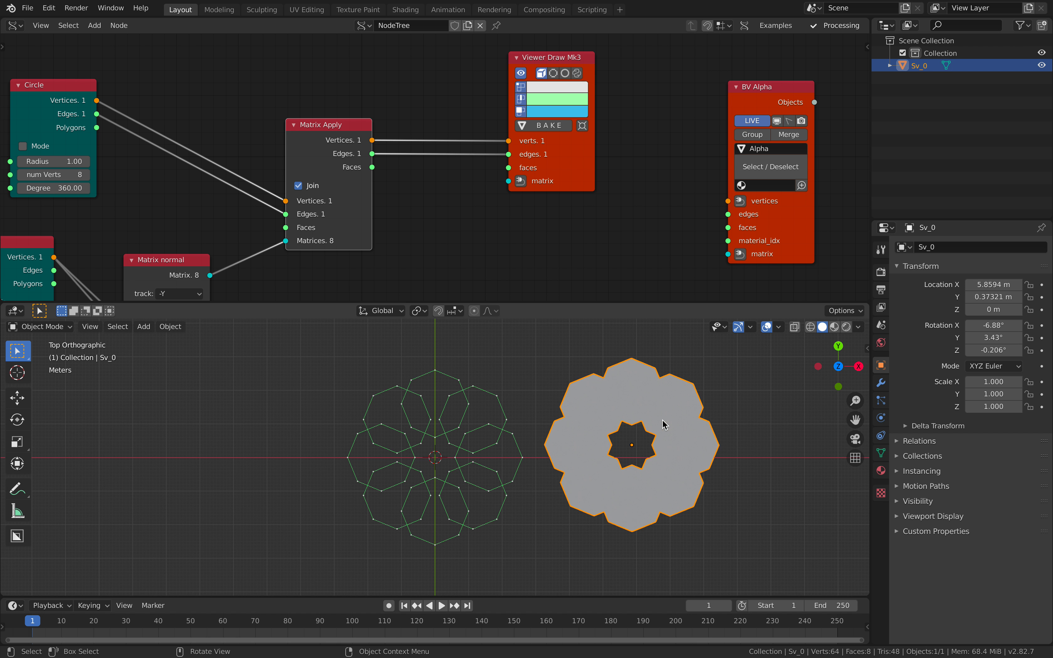
- Delete the filled baked mesh object
middle_drag(650, 451, 535, 450)
key(x)
click(640, 435)
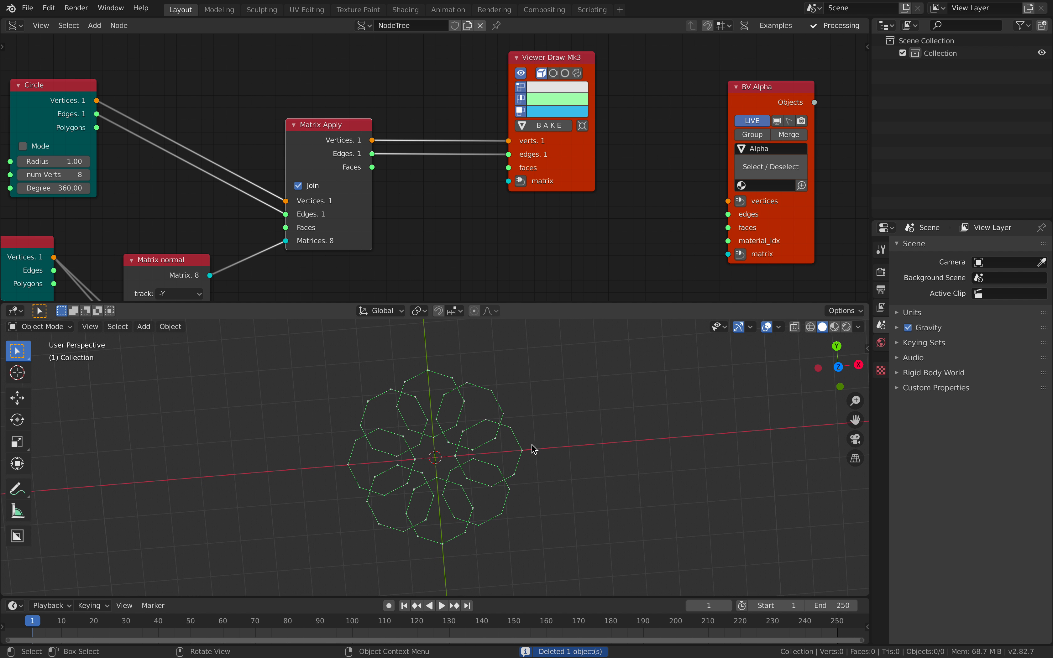
- Make room before the viewer and add an Intersect Edges node after Matrix Apply
drag(533, 173, 583, 169)
key(alt+space)
text(interse)
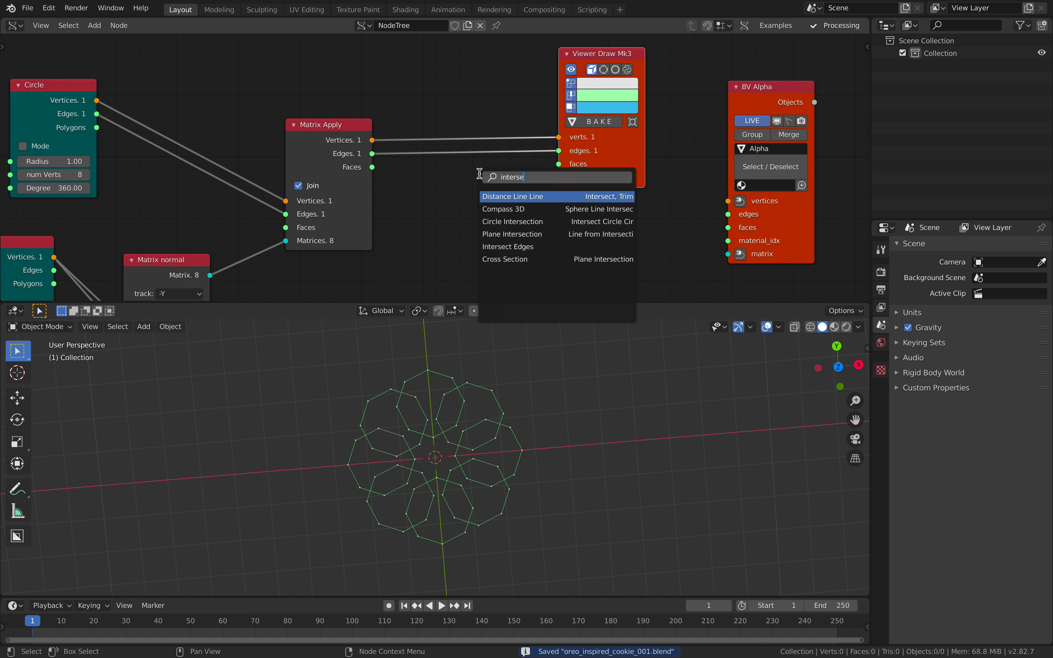
key(Down)
key(Down)
key(Down)
key(Down)
key(Return)
click(408, 43)
- Wire Intersect Edges between Matrix Apply and the viewer for vertices and edges, and switch it to 2D mode
drag(422, 157, 423, 157)
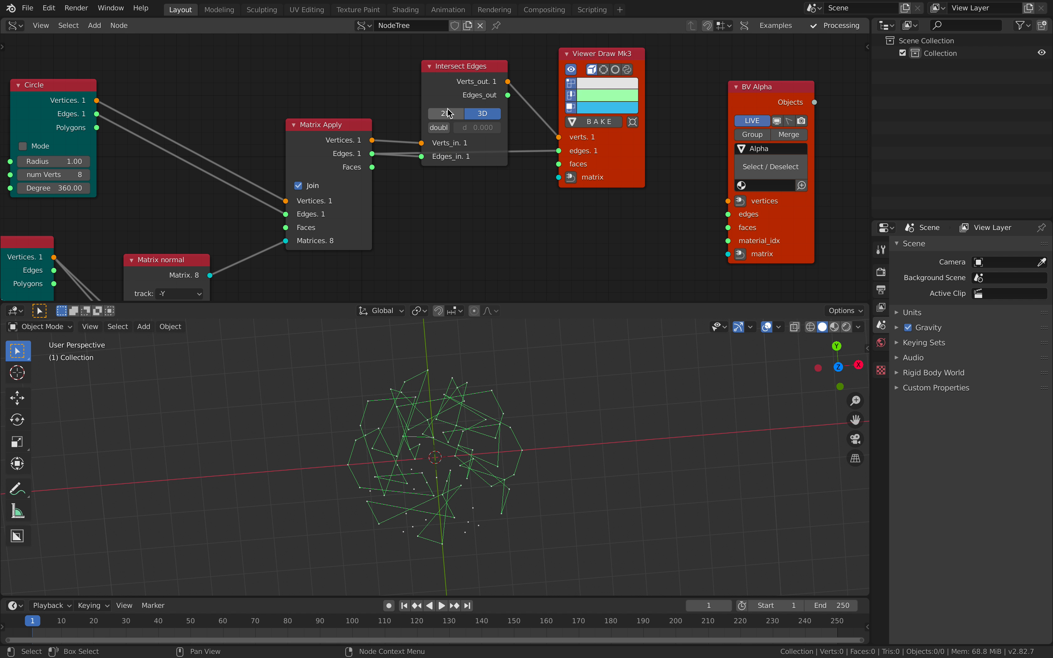
click(447, 114)
drag(465, 95, 440, 115)
drag(556, 150, 559, 151)
drag(568, 151, 624, 162)
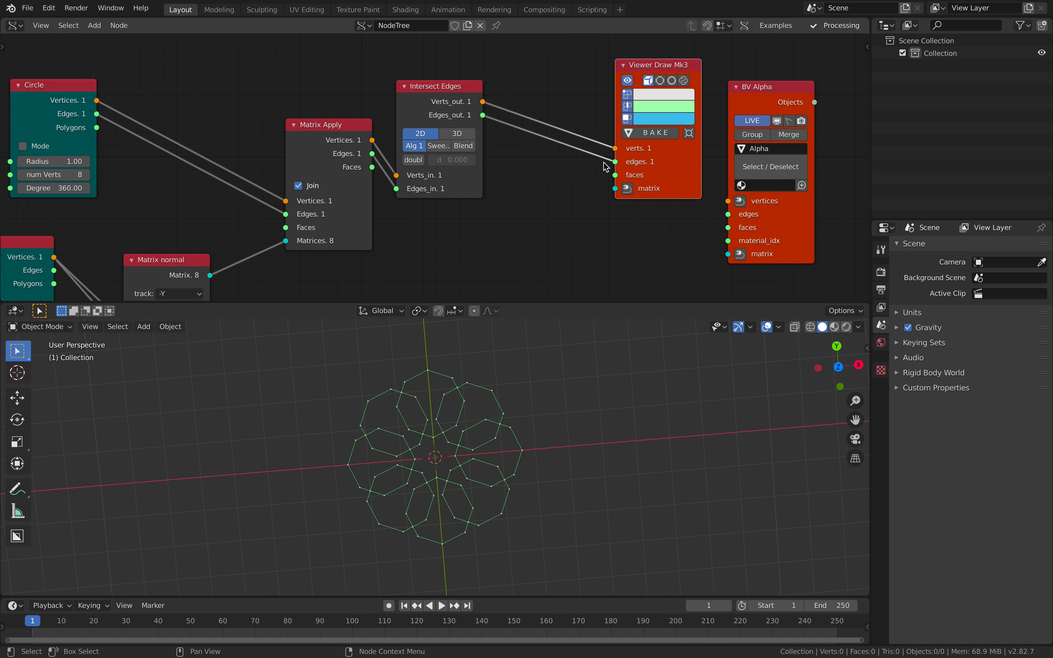
- Add a Planar edgenet to polygons node between Intersect Edges and the viewer
middle_drag(546, 162, 434, 183)
key(shift+a)
click(434, 183)
text(polygon)
key(BackSpace)
key(BackSpace)
key(BackSpace)
key(BackSpace)
key(BackSpace)
key(BackSpace)
key(BackSpace)
text(edgen)
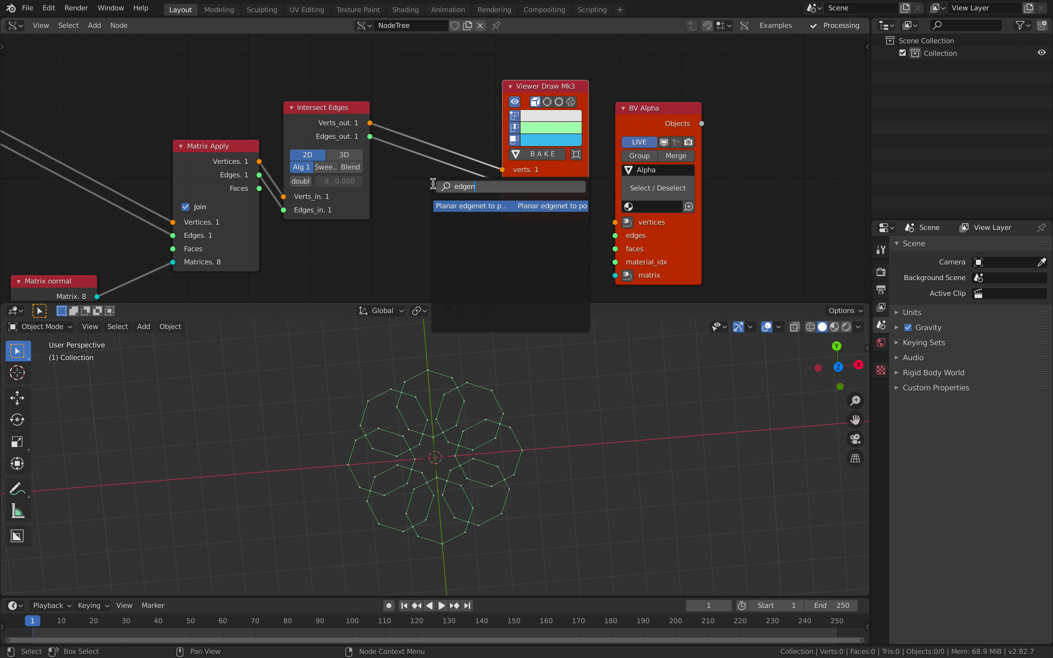
click(452, 205)
click(401, 125)
- Connect Intersect Edges to the planar edgenet node, link its vertices and faces to the viewer, and space out the viewer nodes
drag(370, 137, 419, 148)
mouse_move(502, 117)
mouse_down()
mouse_move(557, 190)
mouse_move(587, 182)
mouse_up()
drag(662, 109, 759, 109)
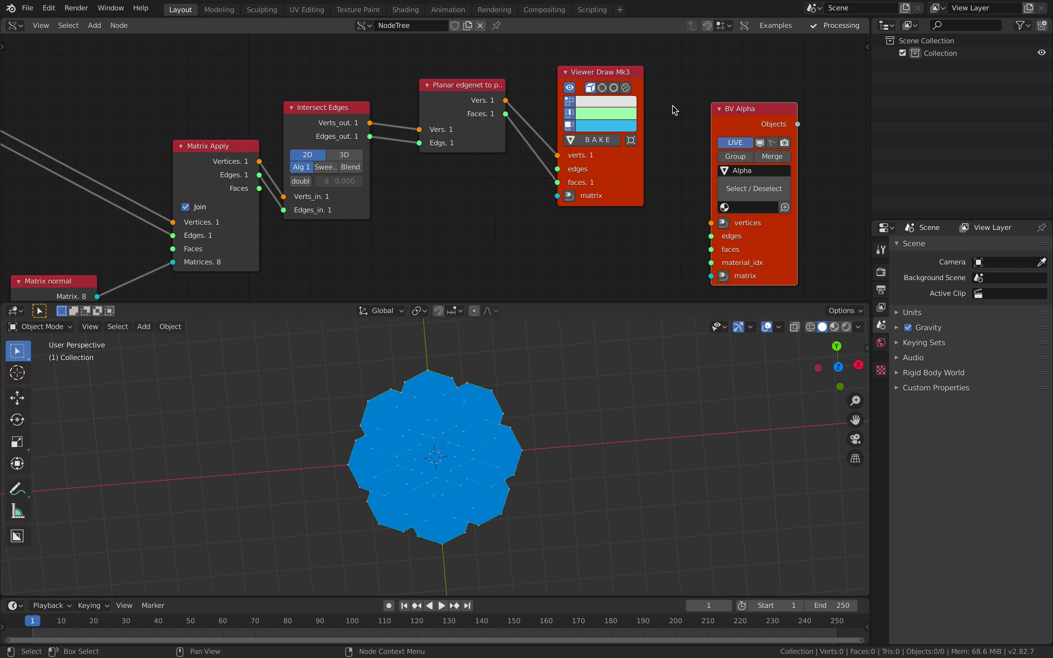
drag(612, 73, 628, 83)
- Examine the filled faces of the pattern from several angles
middle_drag(495, 440, 482, 399)
scroll(482, 406, up, 4)
scroll(482, 410, down, 3)
middle_drag(472, 461, 469, 438)
drag(335, 116, 336, 119)
scroll(356, 134, down, 1)
middle_drag(356, 134, 398, 120)
middle_drag(454, 412, 447, 439)
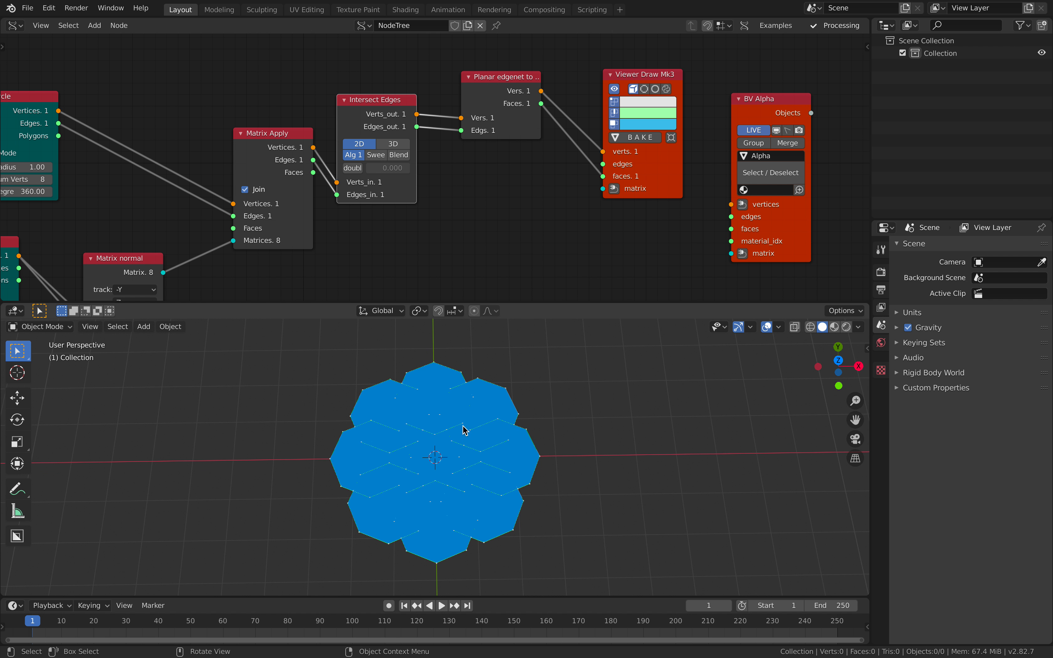
- Bake the polygon pattern to a mesh, place it beside the preview and tilt it with a free rotation
click(635, 140)
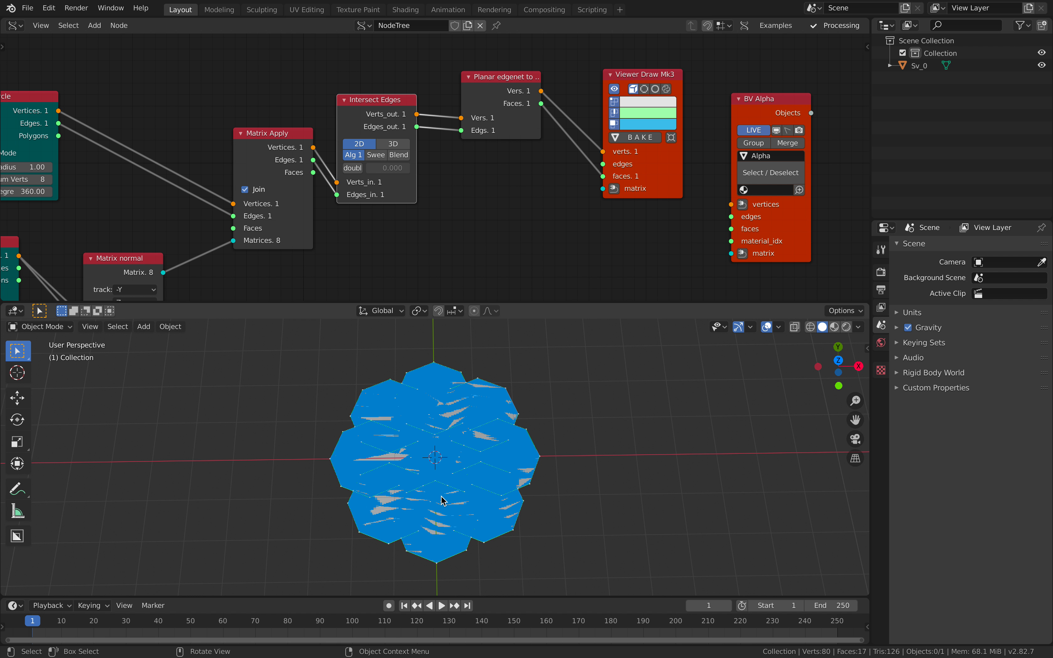
click(442, 498)
key(g)
click(642, 474)
key(r)
key(r)
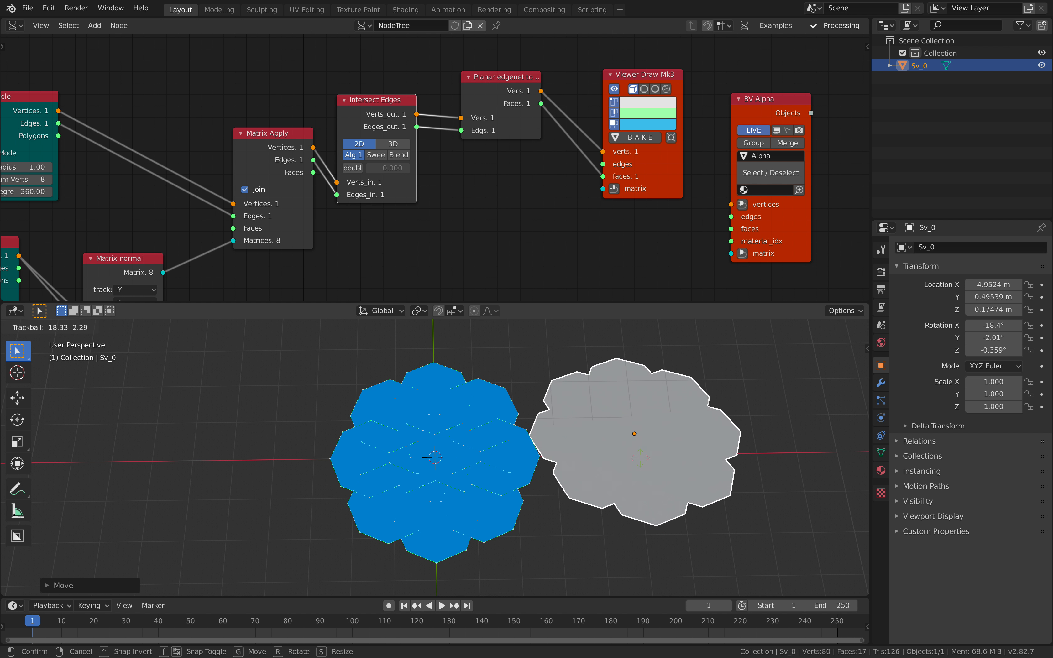
click(642, 464)
- Add a Solidify modifier with 0.53 m thickness and a level 2 subdivision to the baked object
click(881, 383)
click(944, 247)
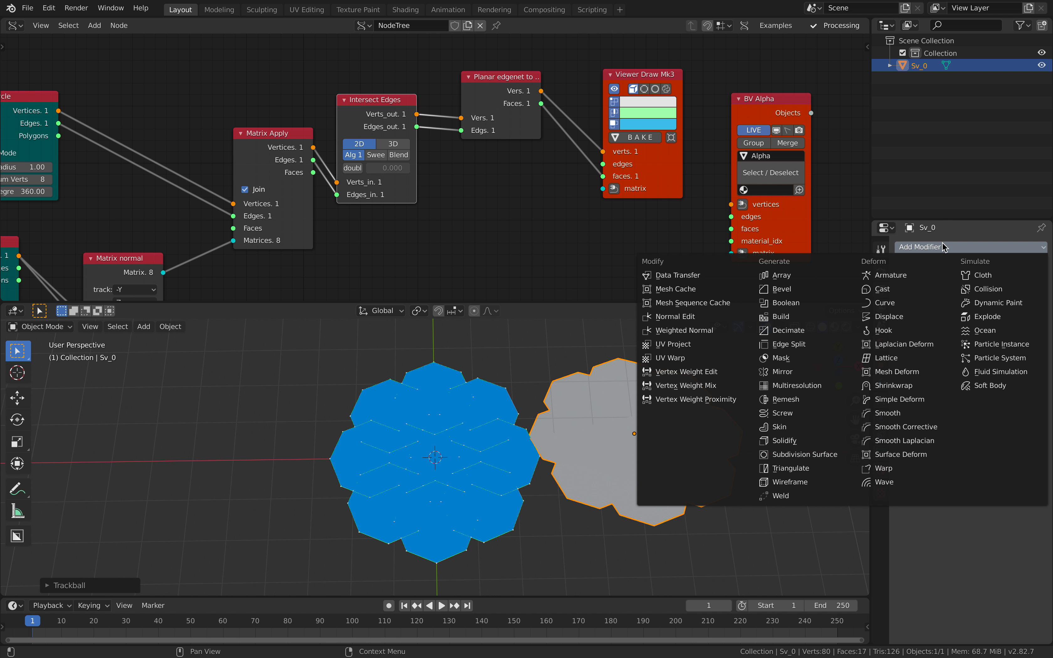
click(785, 441)
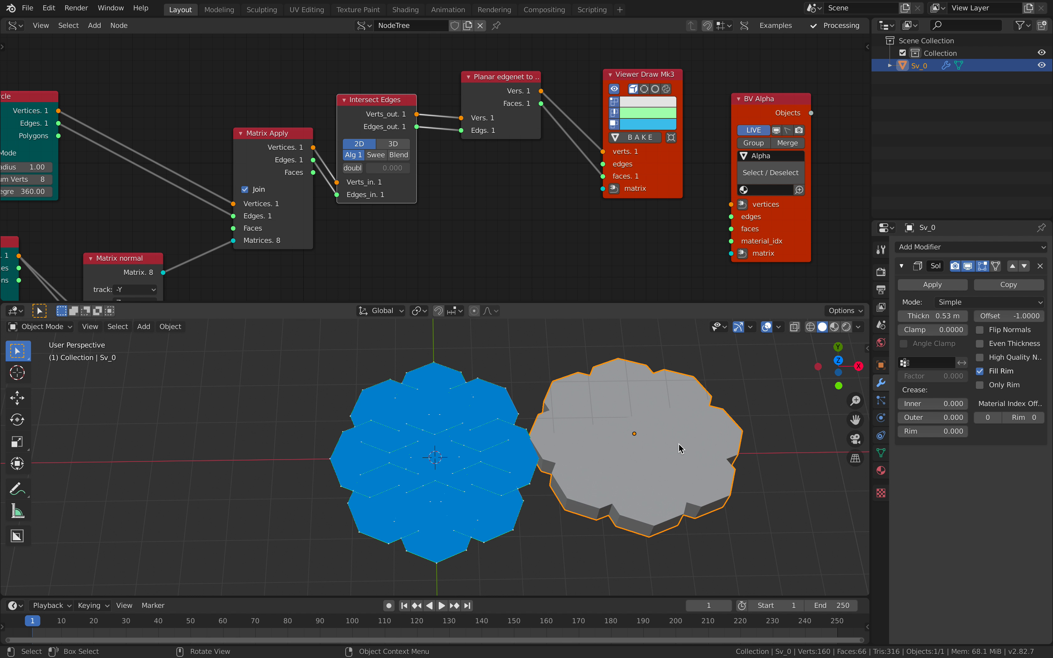
key(ctrl+2)
- Inspect the thickened test object and delete it
mouse_move(670, 454)
middle_down()
mouse_move(665, 513)
mouse_move(666, 432)
middle_up()
right_click(667, 432)
click(574, 378)
middle_drag(609, 399, 616, 441)
click(629, 430)
key(Delete)
- Move the two viewer nodes away and add an Extrude Region node after the planar edgenet node
middle_drag(548, 198, 491, 213)
drag(582, 189, 616, 180)
drag(701, 125, 795, 132)
key(alt+space)
text(polygon)
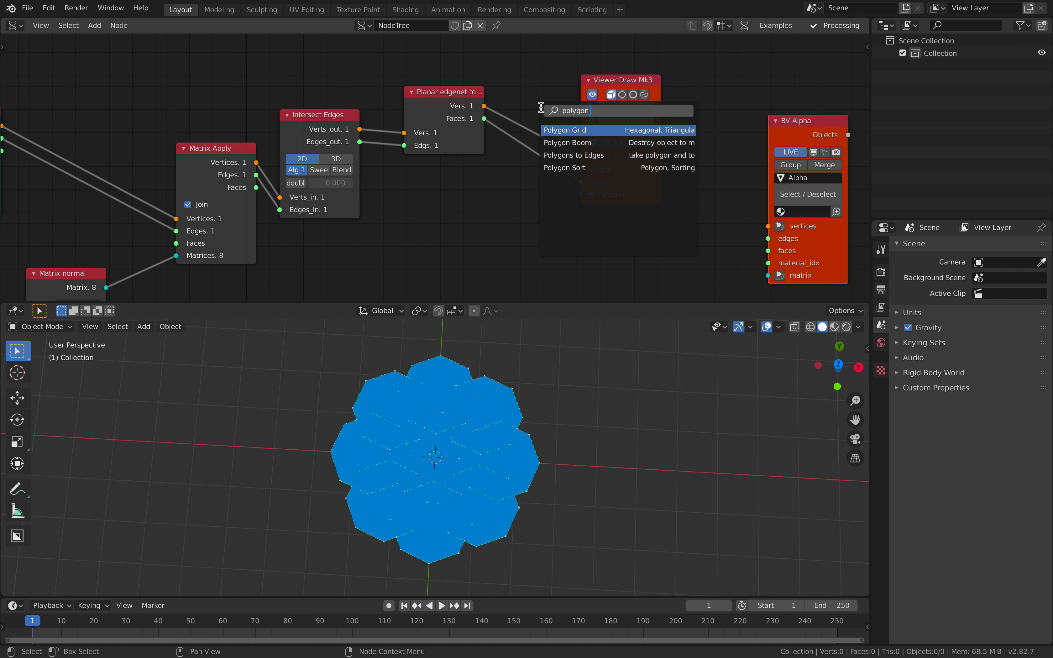
key(ctrl+BackSpace)
text(extr)
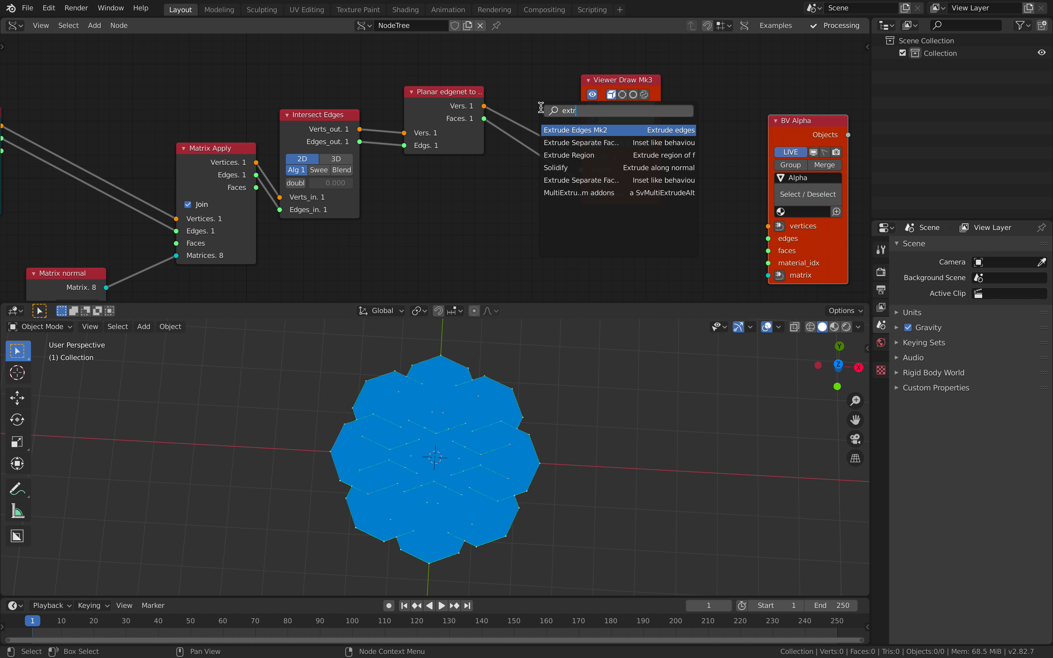
click(562, 156)
click(512, 286)
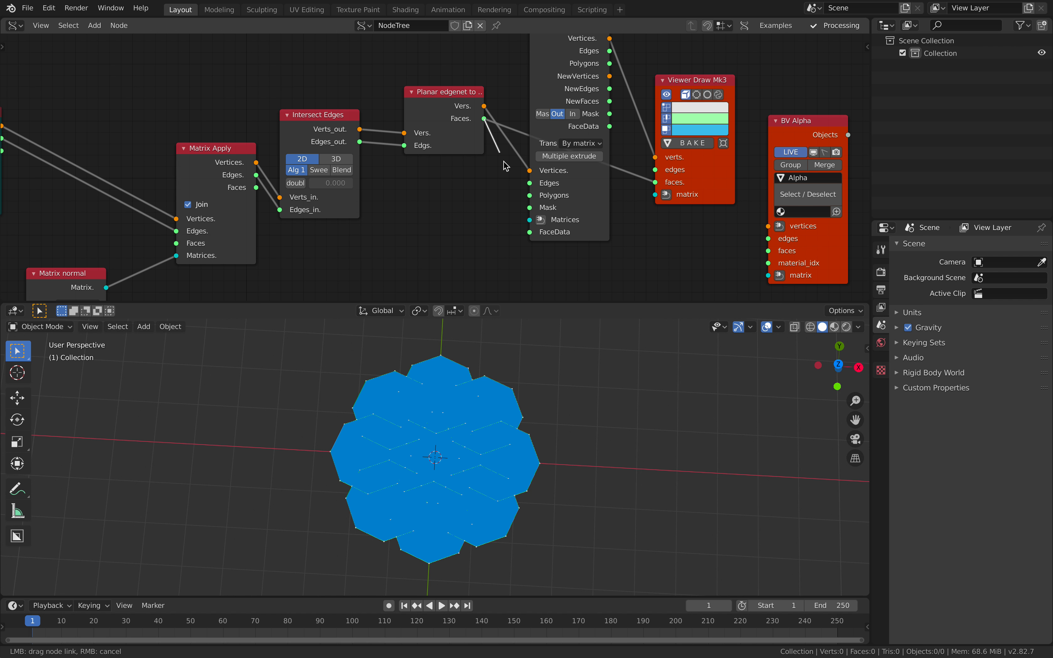
- Link the planar edgenet's vertices and faces into Extrude Region and its Vertices and Polygons outputs into the viewer, and tidy the nodes
drag(459, 109, 456, 161)
middle_drag(654, 156, 533, 208)
mouse_move(561, 219)
mouse_down()
mouse_move(605, 214)
mouse_move(578, 226)
mouse_up()
middle_drag(516, 204, 527, 180)
- Set Extrude Region to transform along normal, with height 0.36 and scale 0.86
click(484, 169)
click(483, 198)
middle_drag(474, 236, 485, 215)
middle_drag(488, 478, 494, 405)
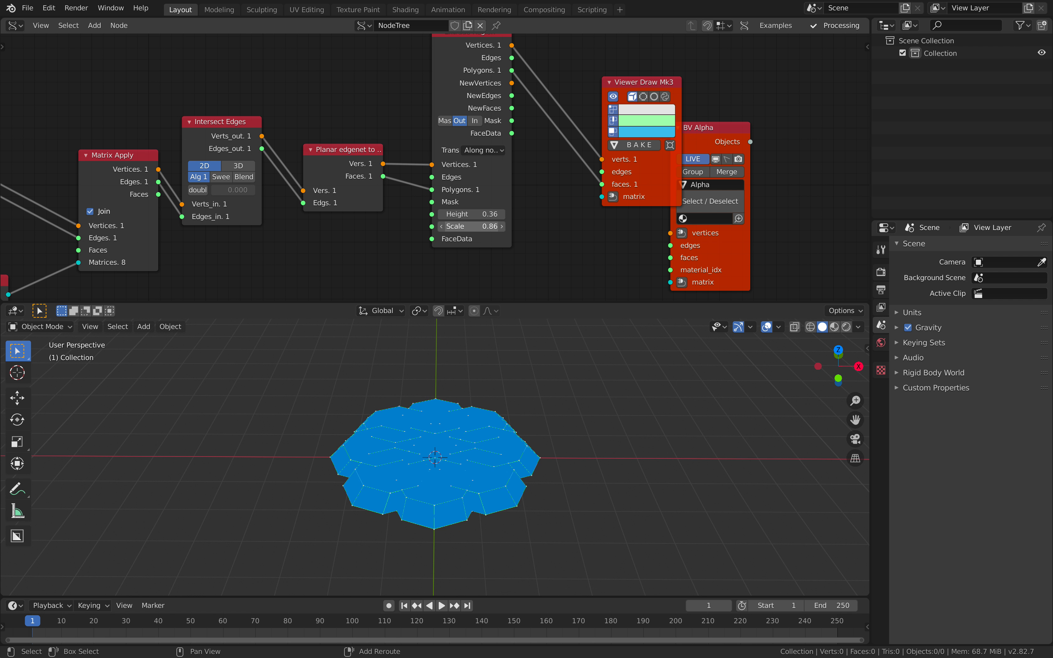
- Vary the Extrude Region scale and reset it to 1.00
middle_drag(501, 427, 507, 531)
drag(470, 226, 497, 226)
key(BackSpace)
mouse_move(549, 432)
middle_down()
mouse_move(548, 386)
mouse_move(548, 428)
middle_up()
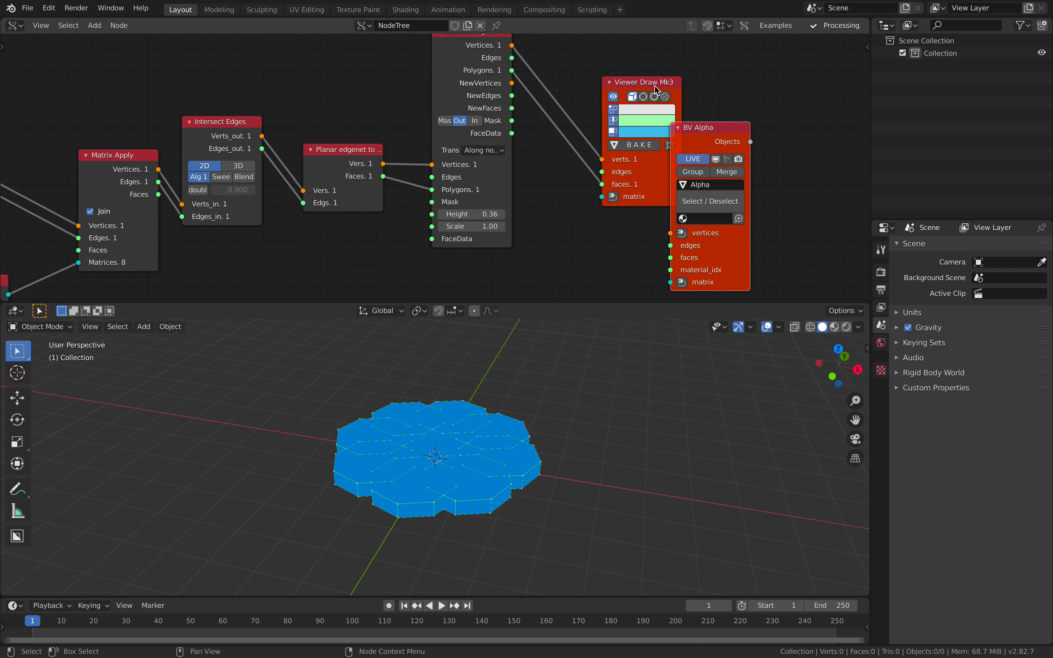
- Move the Viewer Draw and BV Alpha nodes farther away from Extrude Region and save the file
drag(655, 85, 654, 102)
drag(710, 131, 797, 132)
middle_drag(707, 128, 698, 149)
drag(642, 119, 708, 103)
key(ctrl+s)
- Insert an Extrude Separate Faces node between Extrude Region and Viewer Draw, linking vertices and polygons through it
key(shift+a)
click(582, 83)
text(extrude sep)
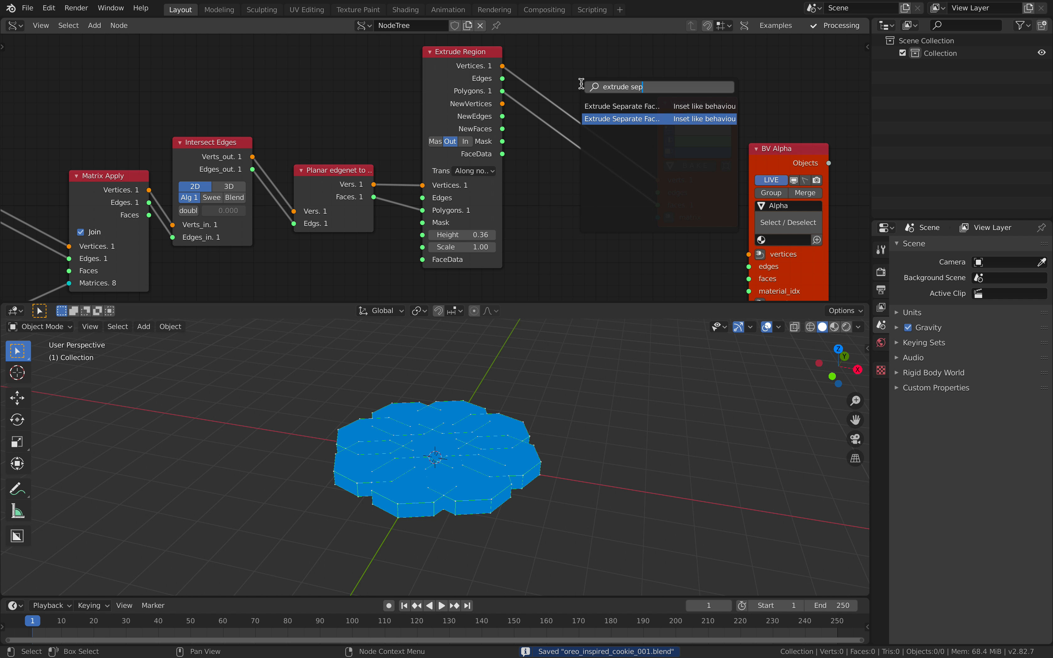
key(Return)
click(545, 41)
drag(504, 92, 550, 143)
drag(630, 90, 676, 205)
drag(594, 98, 597, 138)
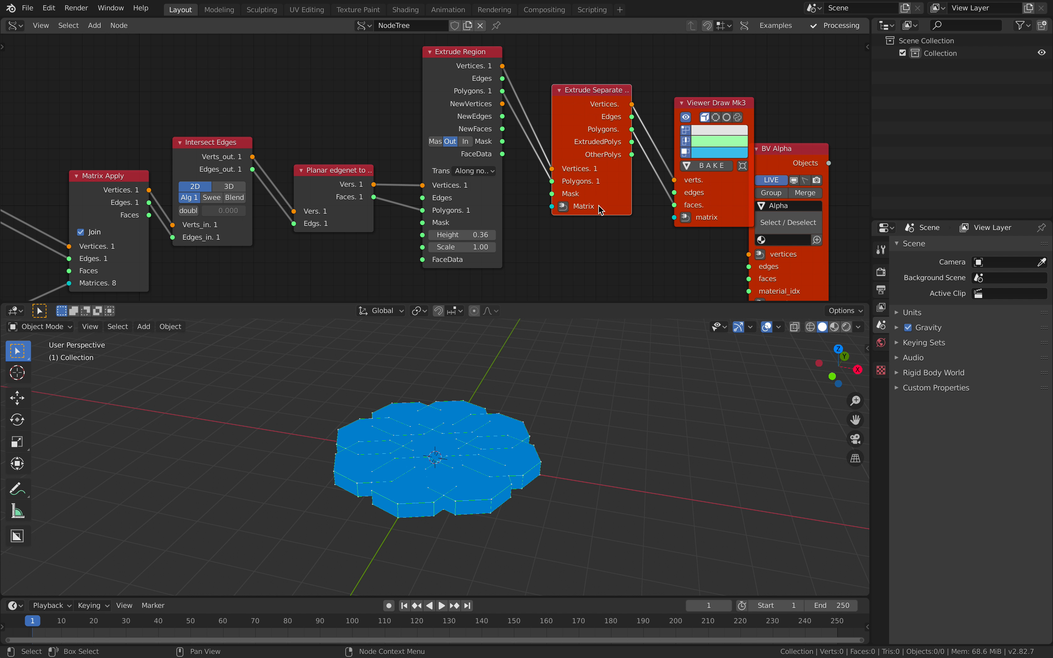
- Attach a new Matrix in node to the Matrix input of Extrude Separate Faces and place it below
drag(586, 209, 608, 174)
click(603, 174)
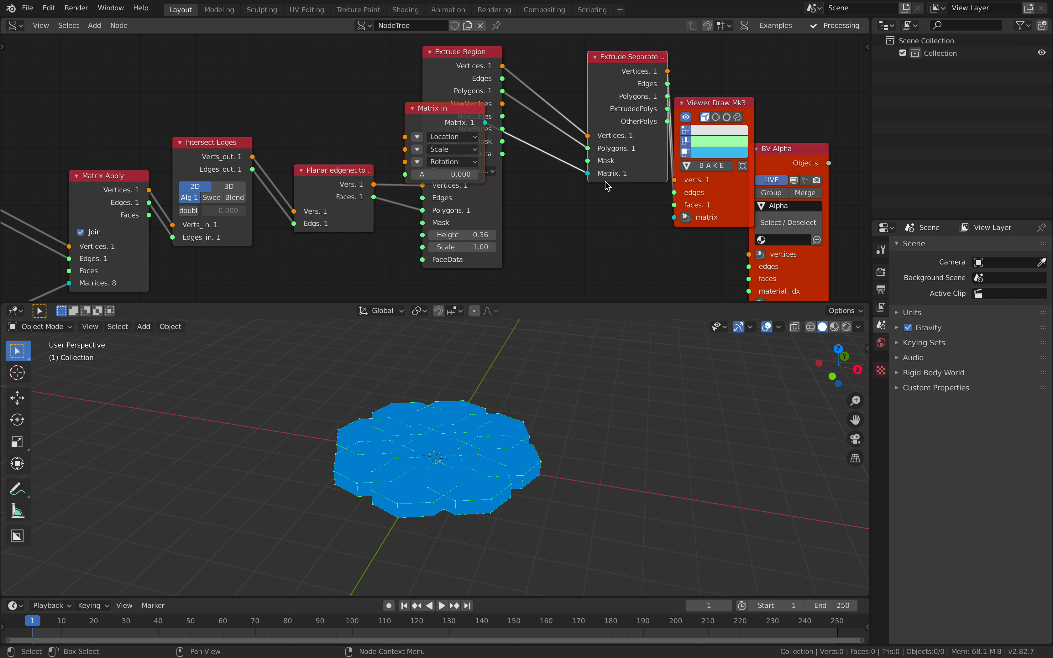
click(580, 245)
middle_drag(580, 245, 579, 210)
- Set the Matrix in location Z to 0.222 and its scale to 0.808 on all axes, and save the file
click(532, 230)
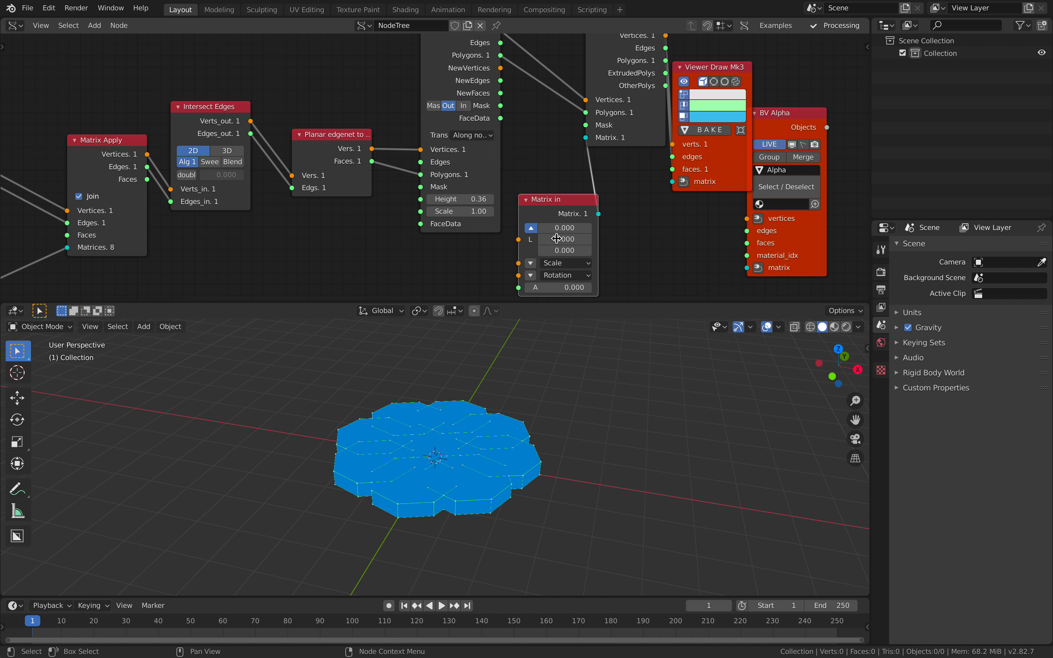
mouse_move(565, 251)
mouse_down()
mouse_move(583, 250)
mouse_move(562, 251)
mouse_up()
mouse_move(579, 408)
middle_down()
mouse_move(625, 511)
mouse_move(599, 496)
mouse_move(588, 425)
middle_up()
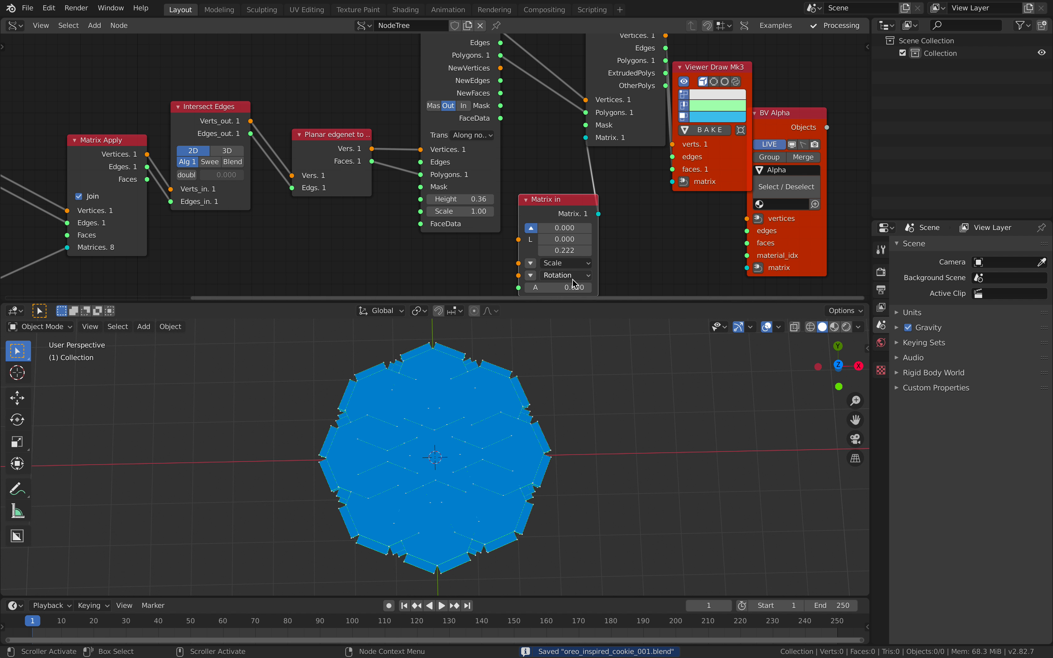
drag(563, 268, 557, 268)
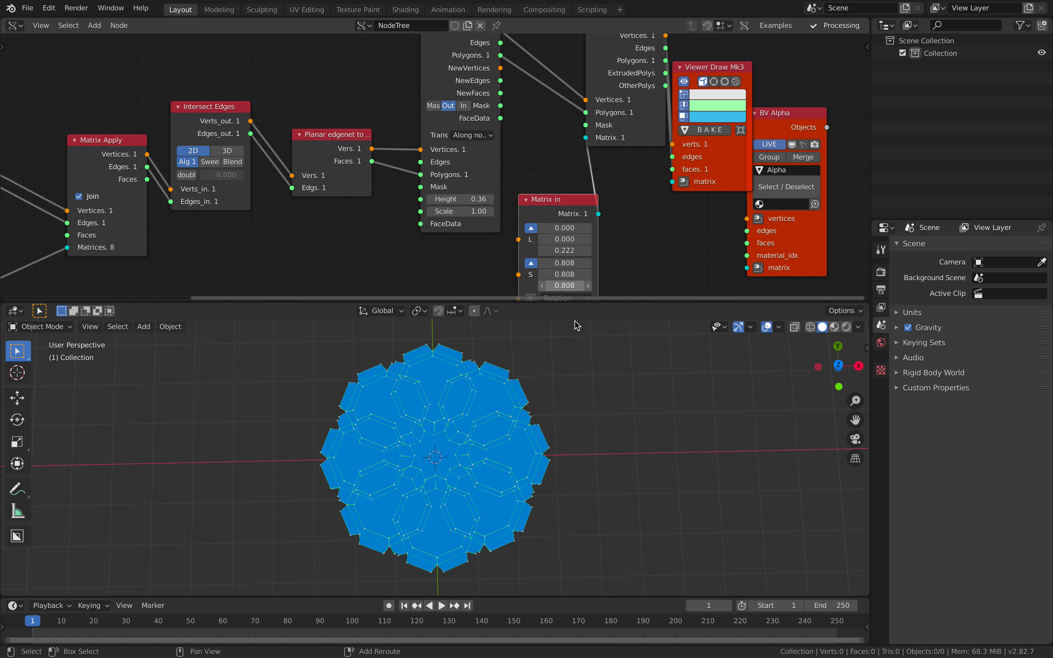
mouse_move(569, 411)
middle_down()
mouse_move(557, 416)
mouse_move(609, 376)
middle_up()
key(ctrl+s)
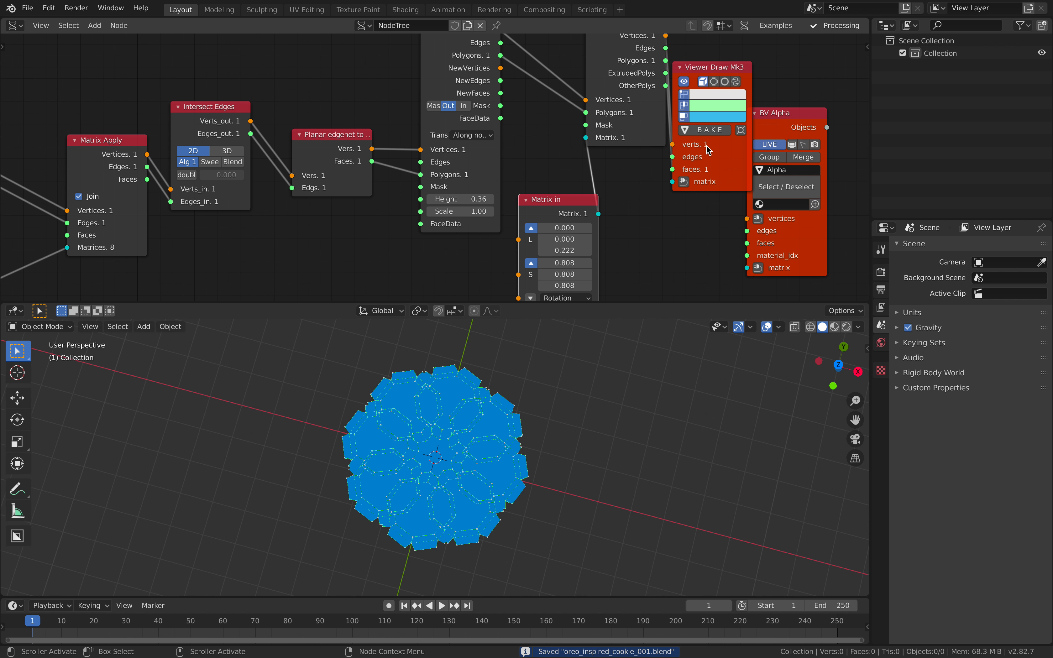
- Bake the Viewer Draw mesh, move the baked object along X beside the preview, and add a level 2 subdivision surface
click(711, 130)
key(g)
key(x)
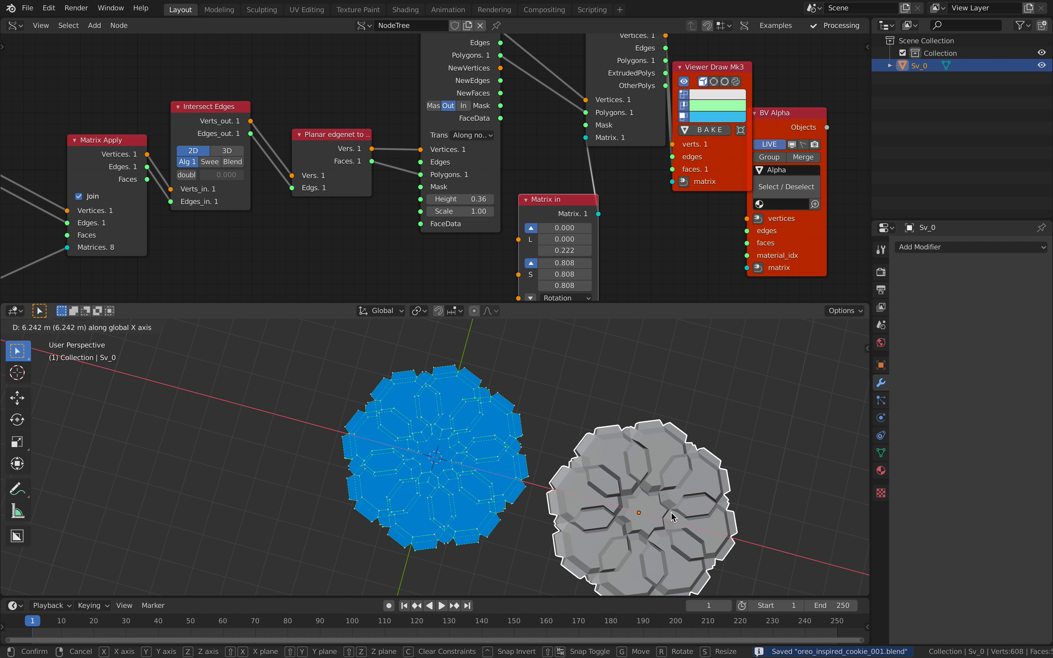
click(672, 517)
middle_drag(672, 517, 552, 494)
key(ctrl+2)
- Duplicate the subdivided cookie along Z to stack a second layer with it
key(alt+a)
click(573, 466)
key(shift+d)
key(z)
click(575, 449)
click(575, 449)
- Select both stacked baked cookies and delete them
click(553, 490)
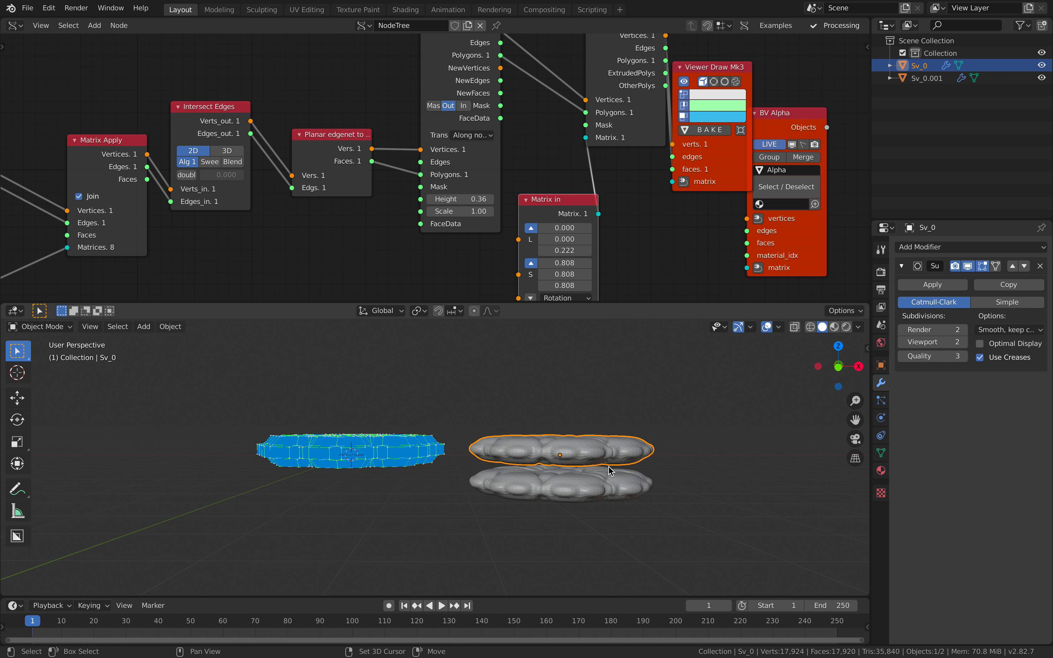
shift+click(611, 471)
middle_drag(611, 471, 559, 444)
key(Delete)
- Save the file and shift the two Circle nodes to make room ahead of Matrix Apply
key(ctrl+s)
scroll(313, 204, down, 1)
middle_drag(296, 200, 505, 194)
middle_drag(221, 176, 346, 158)
drag(219, 89, 308, 99)
drag(211, 222, 219, 231)
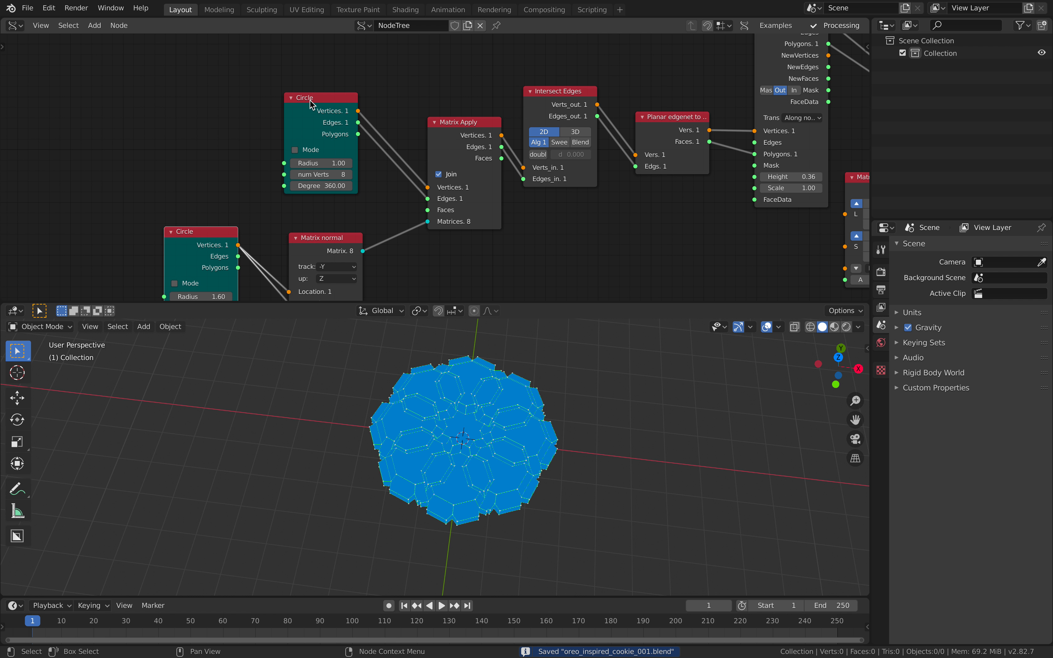
drag(309, 99, 292, 100)
- Add an NGon node and link its Vertices and Edges into Matrix Apply in place of the Circle
key(shift+a)
click(198, 109)
text(ngon)
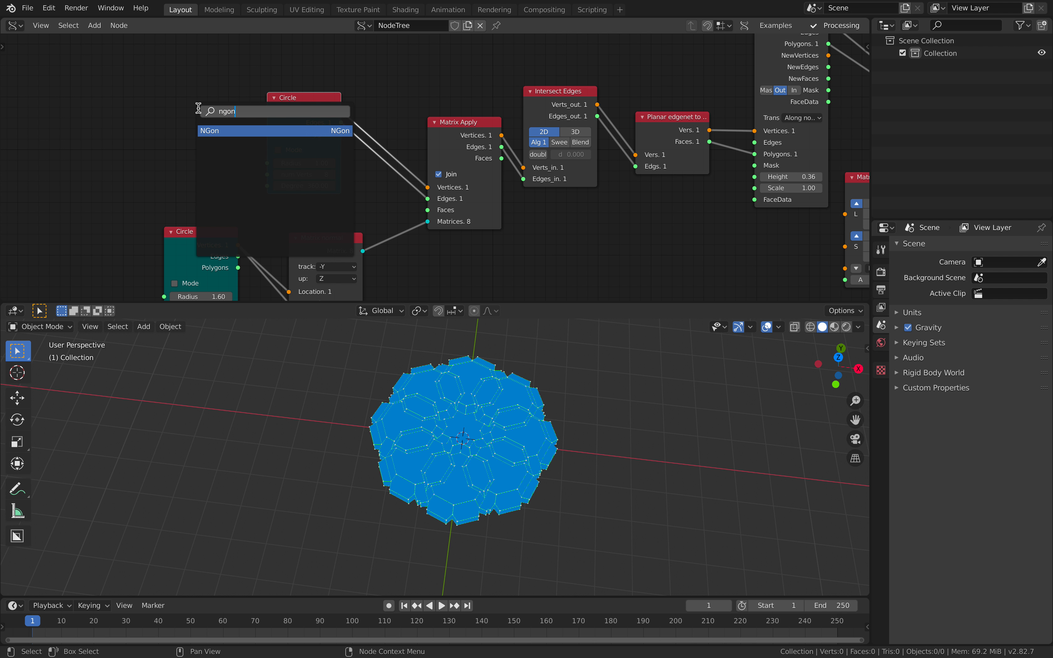
key(Return)
click(217, 92)
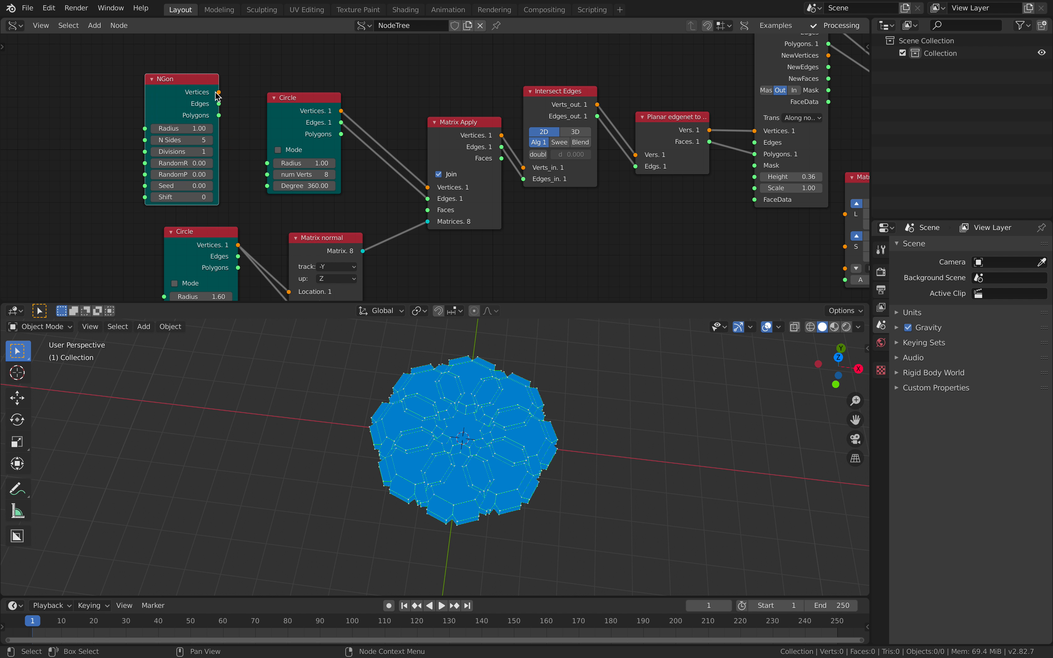
drag(426, 188, 428, 187)
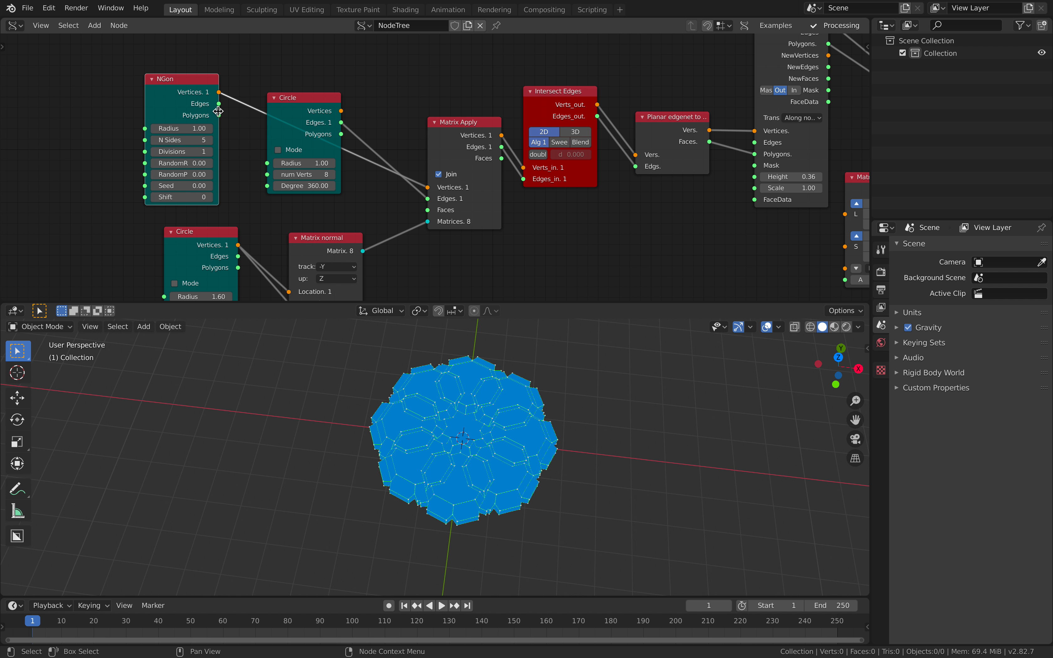
drag(422, 198, 423, 199)
- Set the NGon's random radius to 0.48 and random phi to 0.66
middle_drag(540, 398, 535, 419)
scroll(258, 204, up, 1)
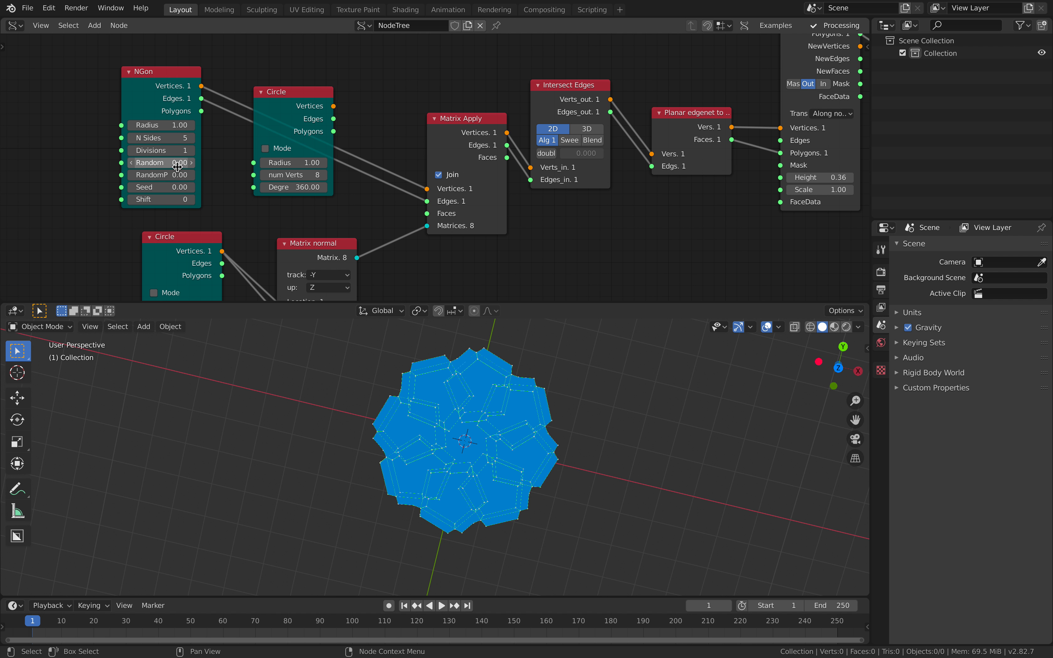
mouse_move(178, 167)
mouse_down()
mouse_move(199, 167)
mouse_move(160, 175)
mouse_move(178, 175)
mouse_up()
middle_drag(597, 435, 600, 420)
- Bake the NGon pattern, move the copy along X with a level 2 subdivision surface, and delete that copy
mouse_move(732, 167)
middle_down()
mouse_move(308, 227)
mouse_move(193, 276)
middle_up()
drag(545, 155, 581, 90)
drag(622, 201, 709, 181)
click(582, 157)
key(g)
key(x)
click(670, 479)
key(ctrl+2)
middle_drag(673, 470, 689, 464)
key(Delete)
- Delete the Viewer Draw node and link Extrude Separate Faces' Vertices and Polygons into BV Alpha's vertices and faces
click(564, 89)
key(Delete)
mouse_move(692, 178)
mouse_down()
mouse_move(631, 72)
mouse_move(612, 61)
mouse_up()
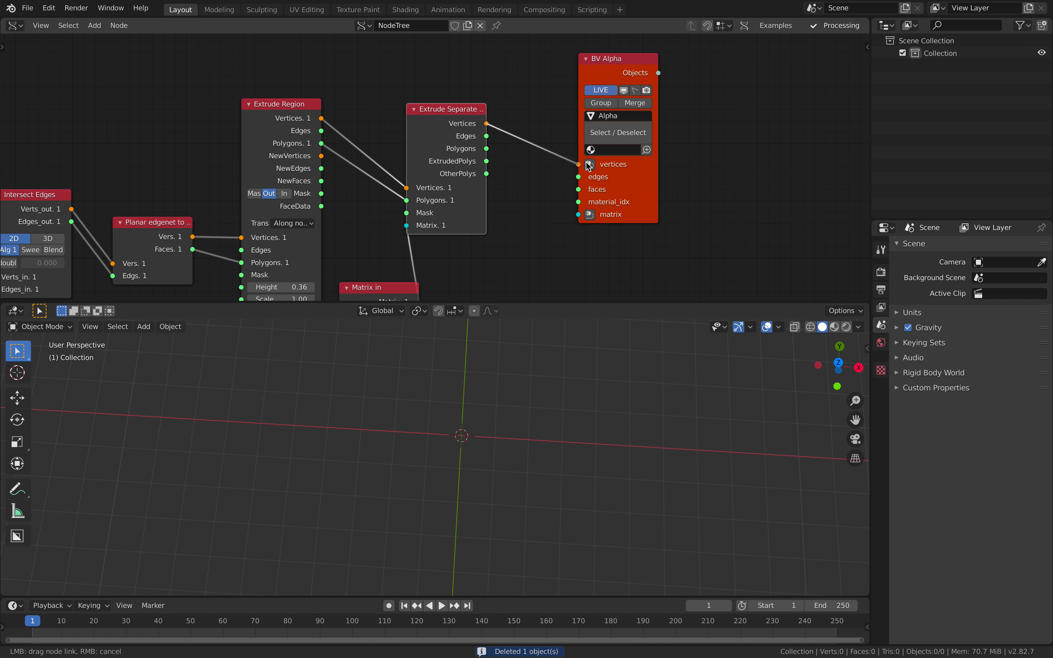
drag(589, 165, 579, 165)
drag(487, 149, 579, 190)
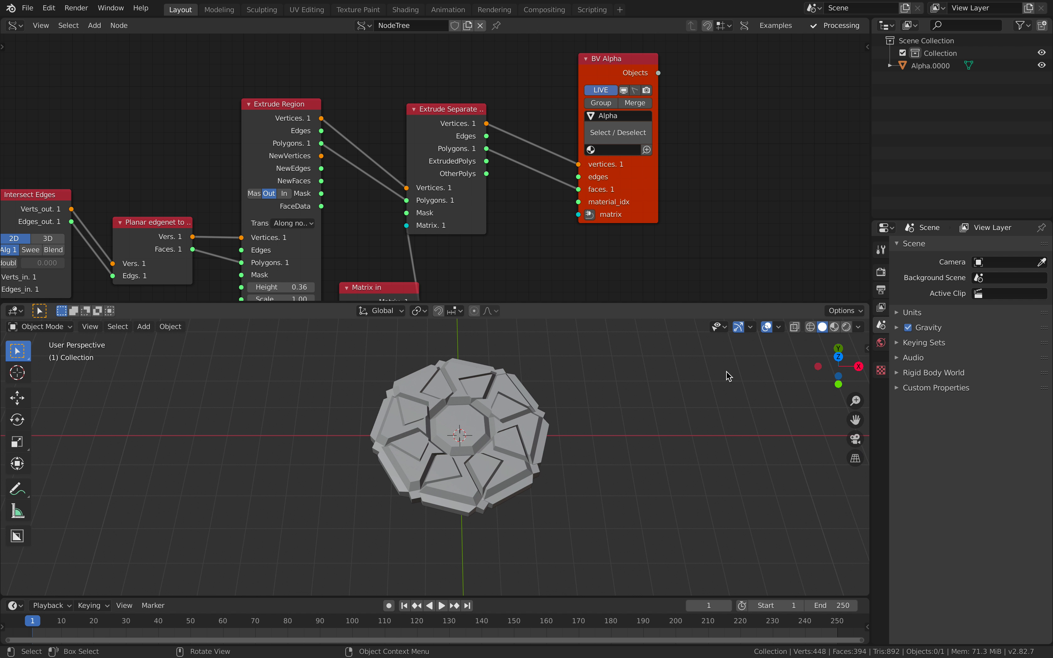
- Turn on Cavity in the viewport shading options and try Shadow, leaving it off
click(855, 328)
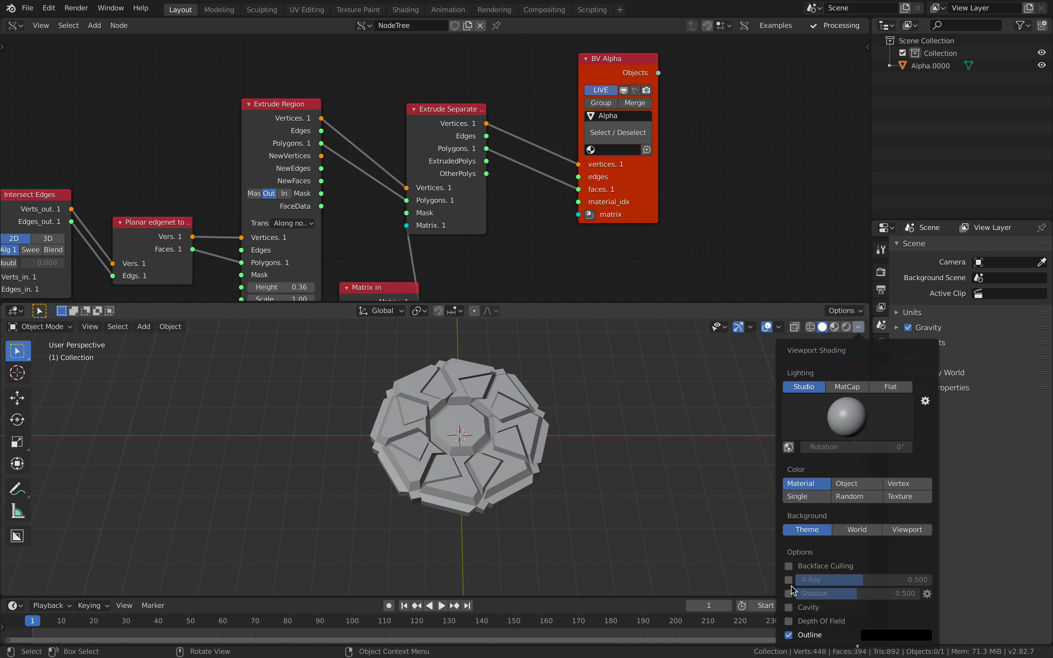
click(789, 608)
click(789, 594)
click(789, 594)
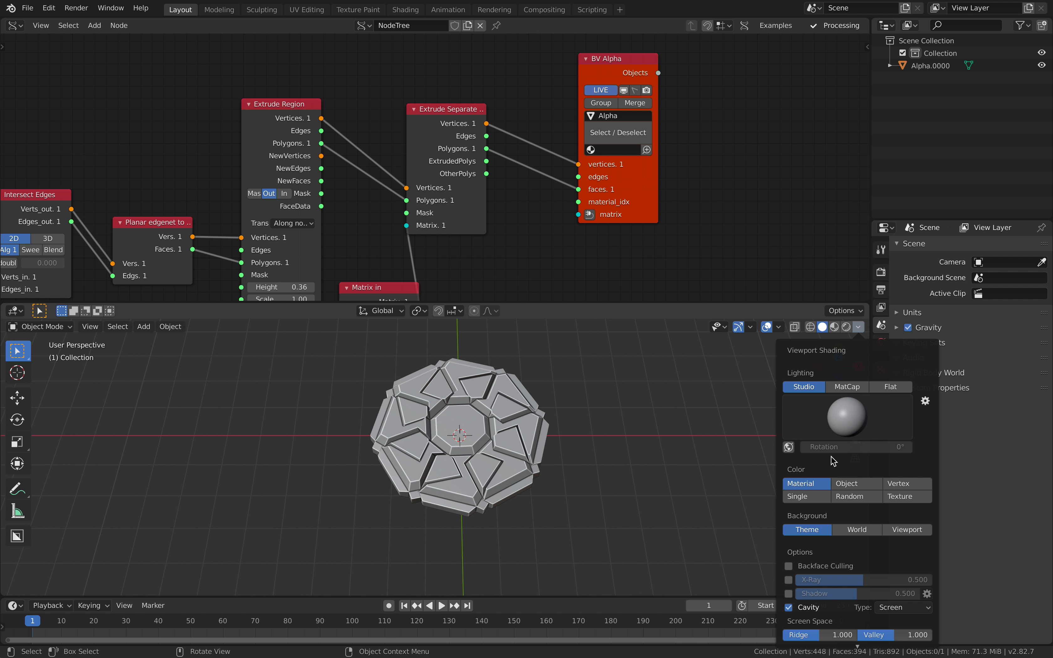
- Switch the viewport lighting to MatCap, choose the dark brown matcap, and save the file
click(805, 435)
click(803, 456)
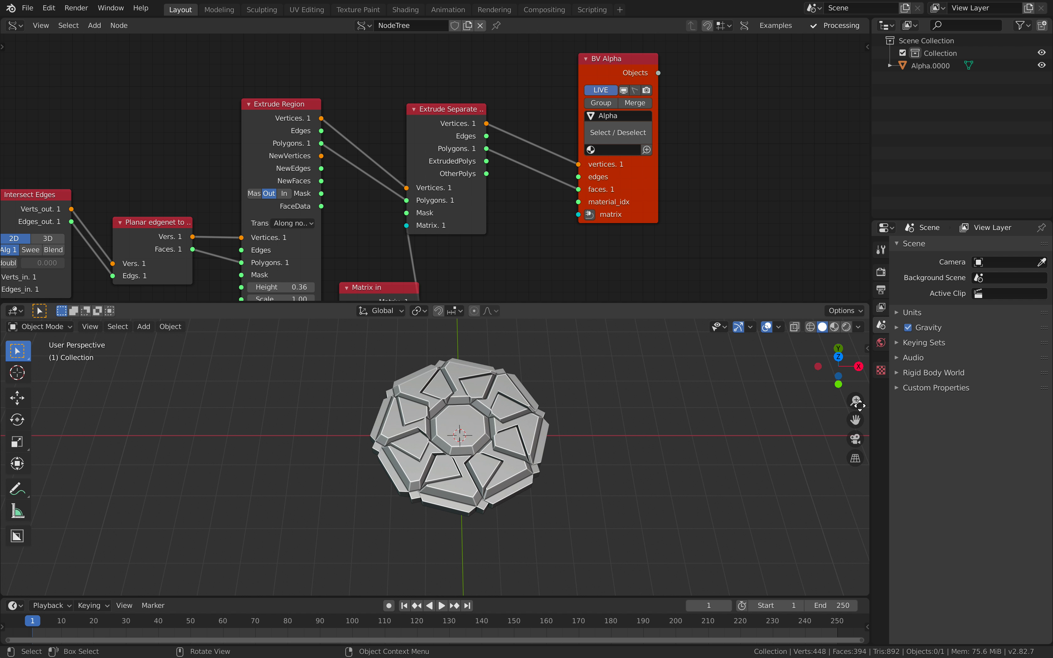
click(857, 327)
click(825, 403)
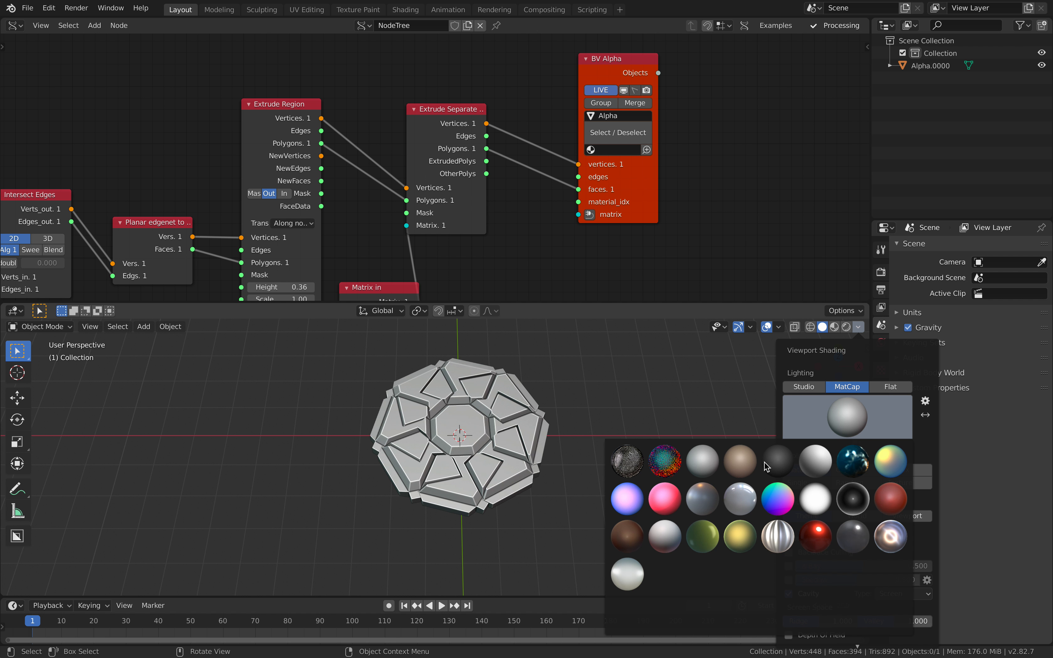
click(628, 541)
middle_drag(627, 541, 538, 488)
key(ctrl+s)
- Give the generated Alpha.0000 mesh a level 2 subdivision surface and deselect it
click(540, 446)
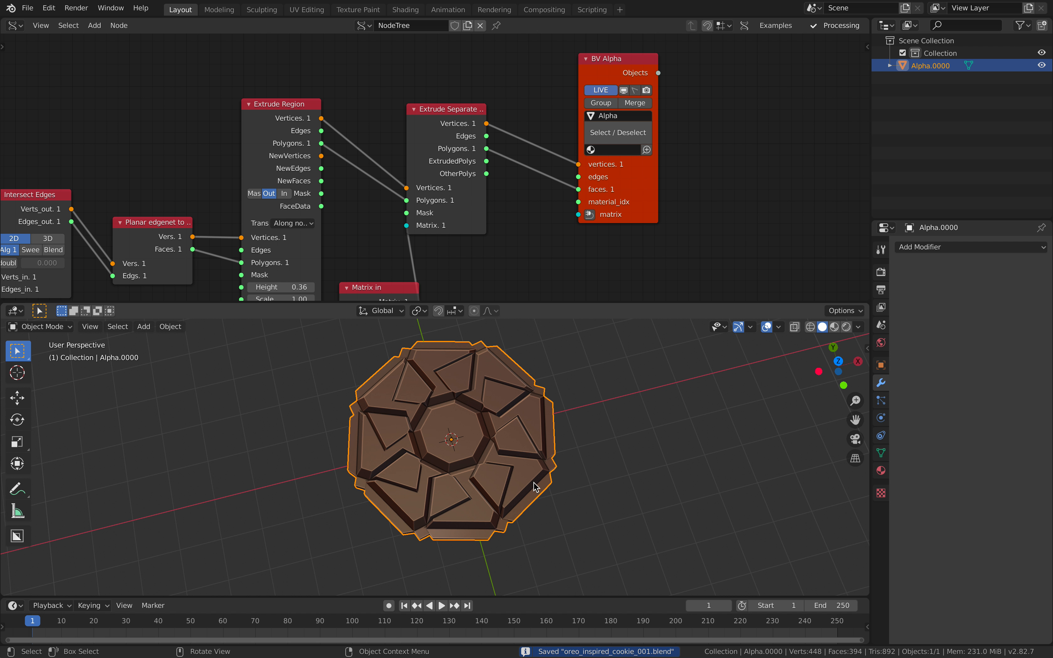
key(alt)
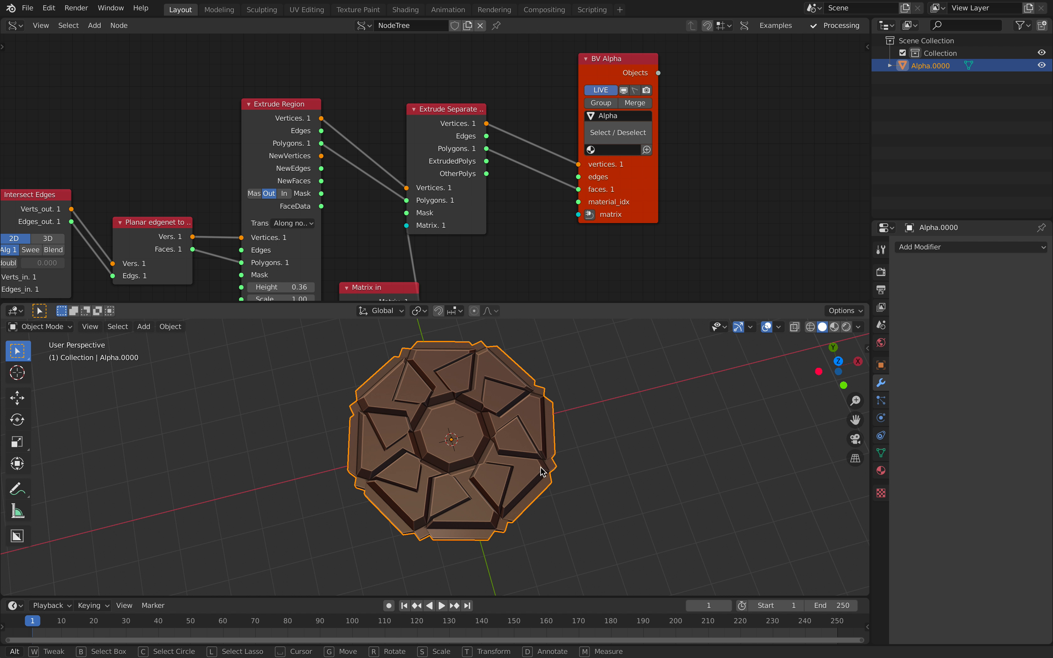
key(ctrl+s)
middle_drag(543, 471, 538, 455)
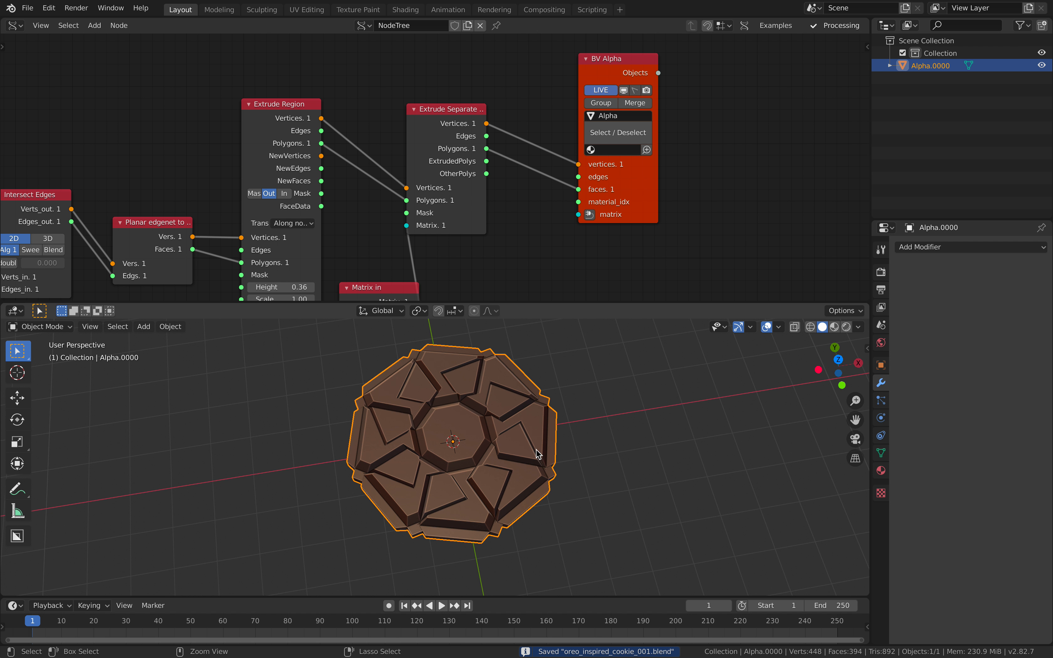
key(ctrl+2)
key(alt+a)
middle_drag(532, 440, 529, 455)
- Set the NGon's seed to 3.96 and save the file
scroll(357, 214, down, 5)
middle_drag(236, 190, 649, 104)
scroll(441, 172, up, 3)
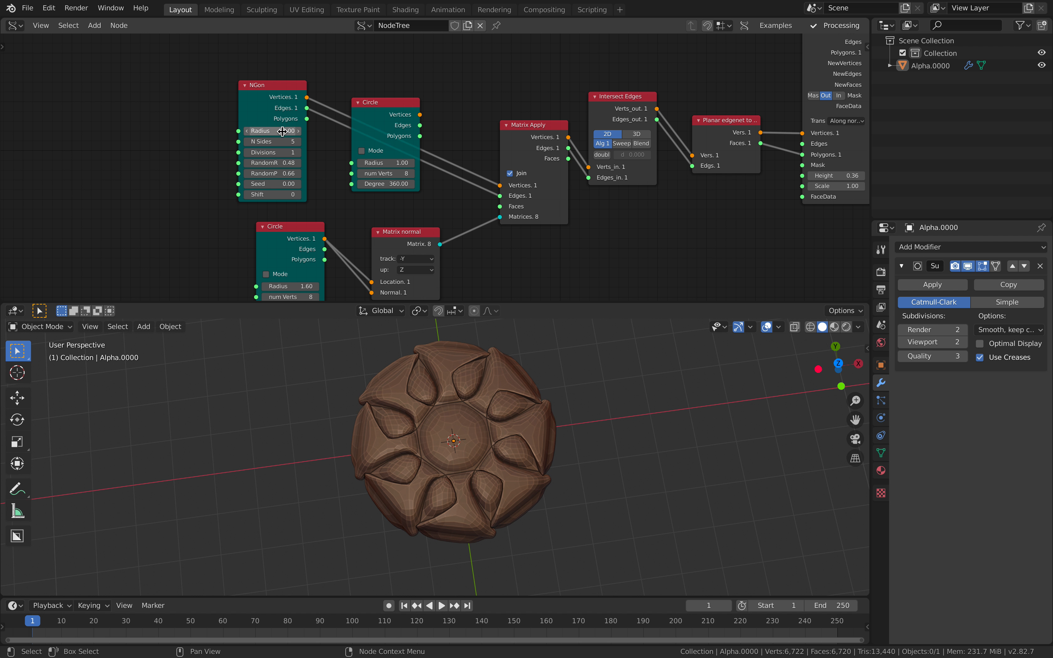
drag(272, 183, 352, 184)
middle_drag(782, 149, 517, 160)
key(ctrl+s)
- Enable smooth shade and calculate normals in the BV Alpha node's properties
middle_drag(615, 151, 323, 228)
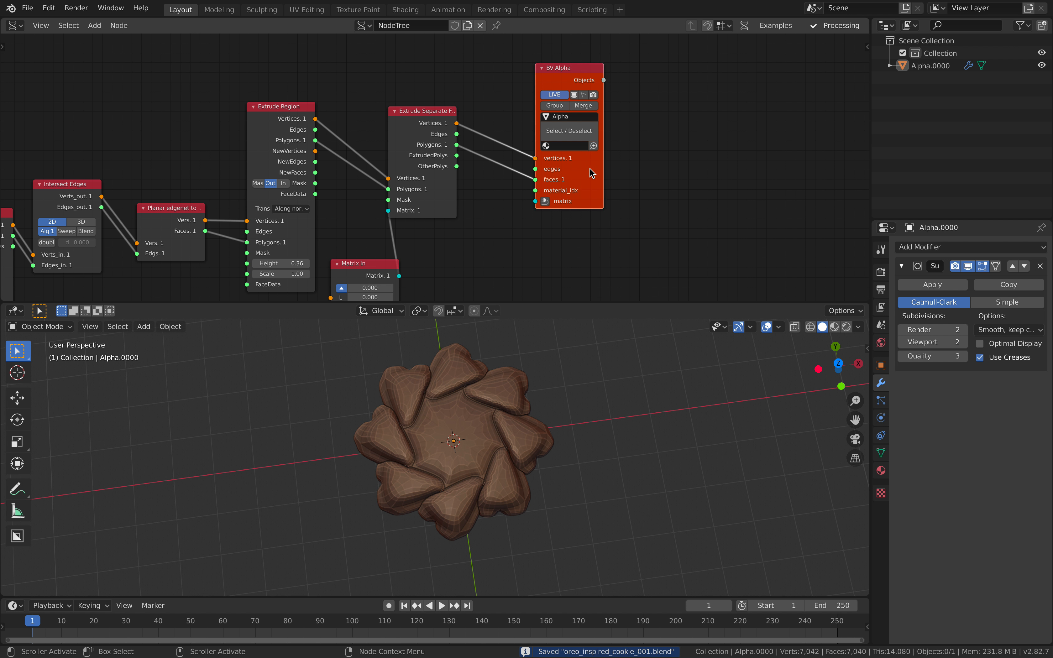
drag(589, 169, 578, 196)
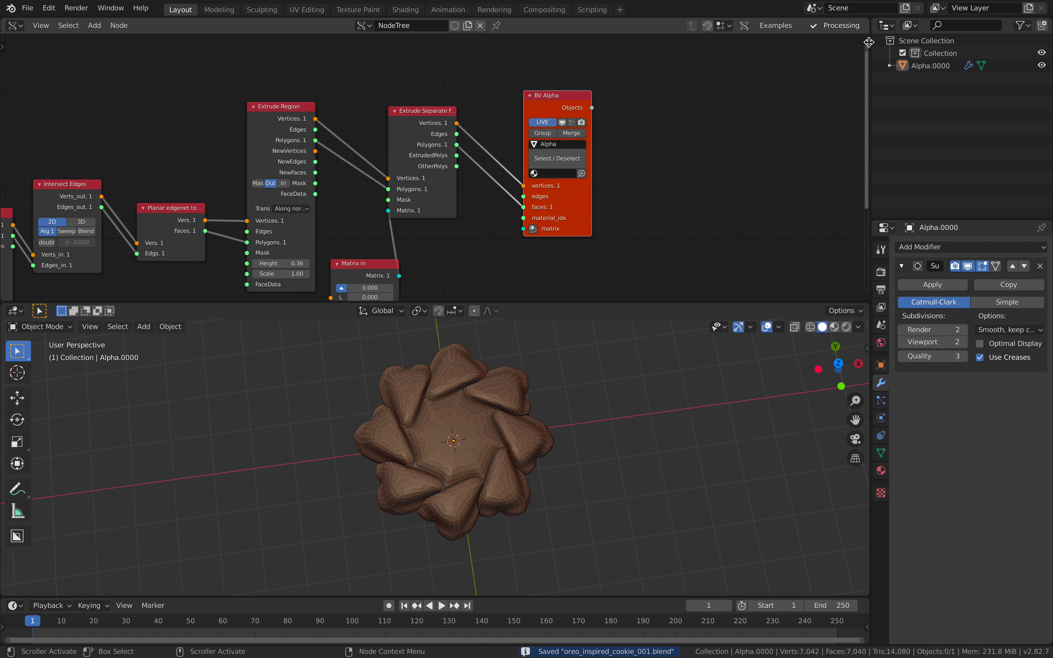
key(n)
click(862, 103)
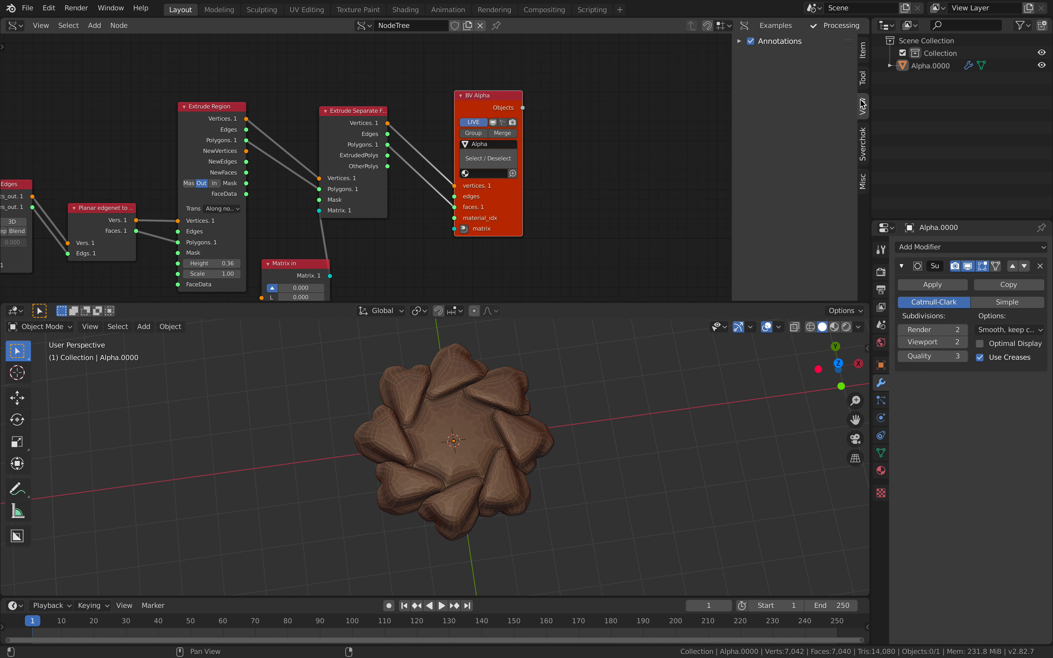
click(867, 74)
click(864, 53)
click(777, 213)
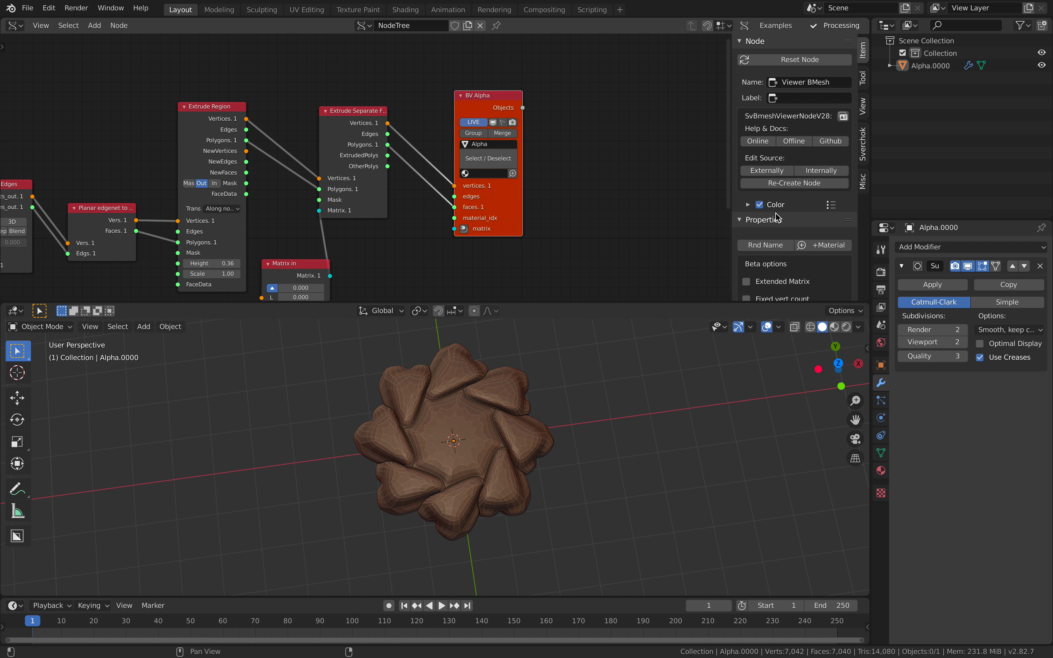
scroll(774, 215, down, 5)
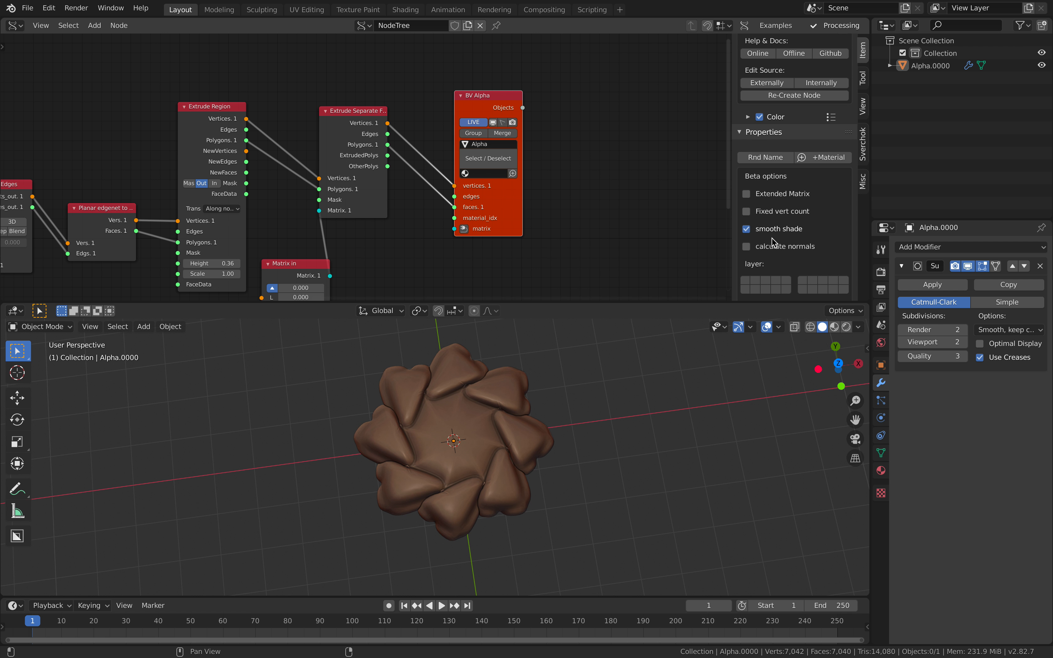
click(783, 246)
drag(733, 212, 827, 204)
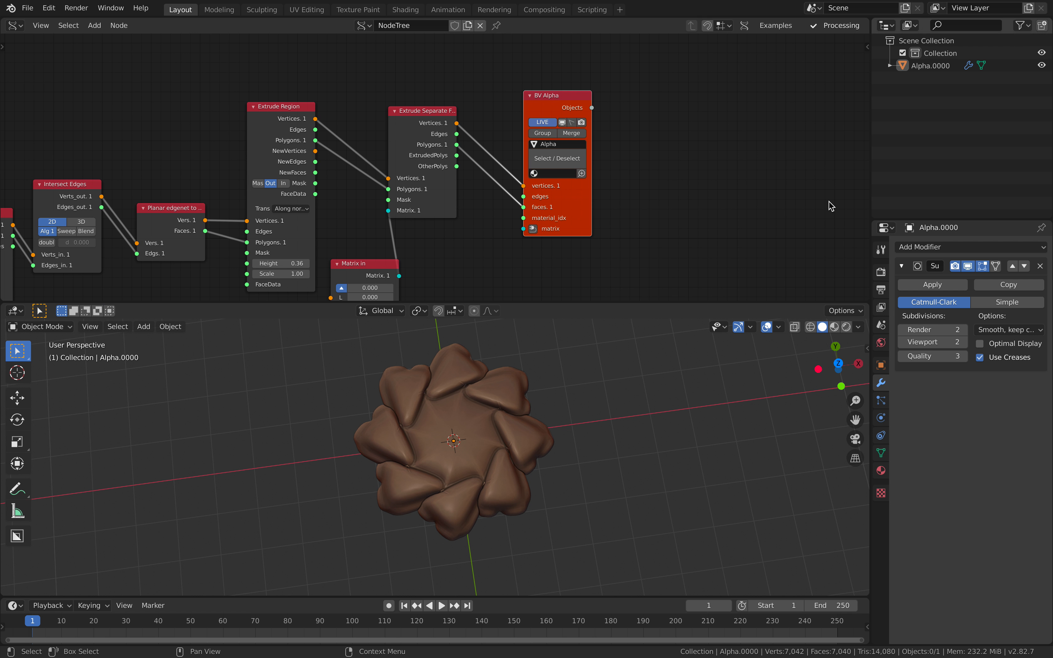
- Set the radius of the Circle node feeding Matrix normal to 1.31 and save the file
key(Home)
middle_drag(630, 341, 591, 381)
key(ctrl+s)
middle_drag(215, 206, 521, 132)
scroll(409, 192, up, 1)
mouse_move(248, 245)
shift+mouse_down()
mouse_move(270, 245)
mouse_move(205, 245)
mouse_move(233, 245)
shift+mouse_up()
key(ctrl+s)
- Inspect the smoothed cookie mesh and check the Oreo cookie reference photo in the web browser
middle_drag(492, 440, 497, 443)
click(497, 443)
click(540, 388)
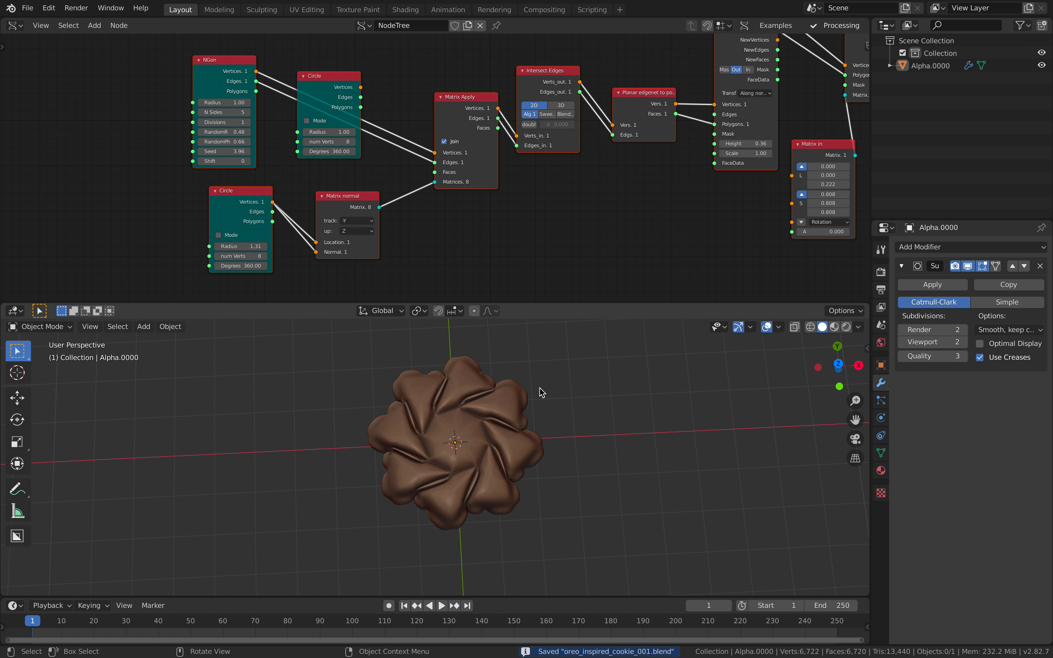
scroll(549, 241, down, 2)
shift+middle_drag(599, 405, 536, 407)
key(ctrl+Right)
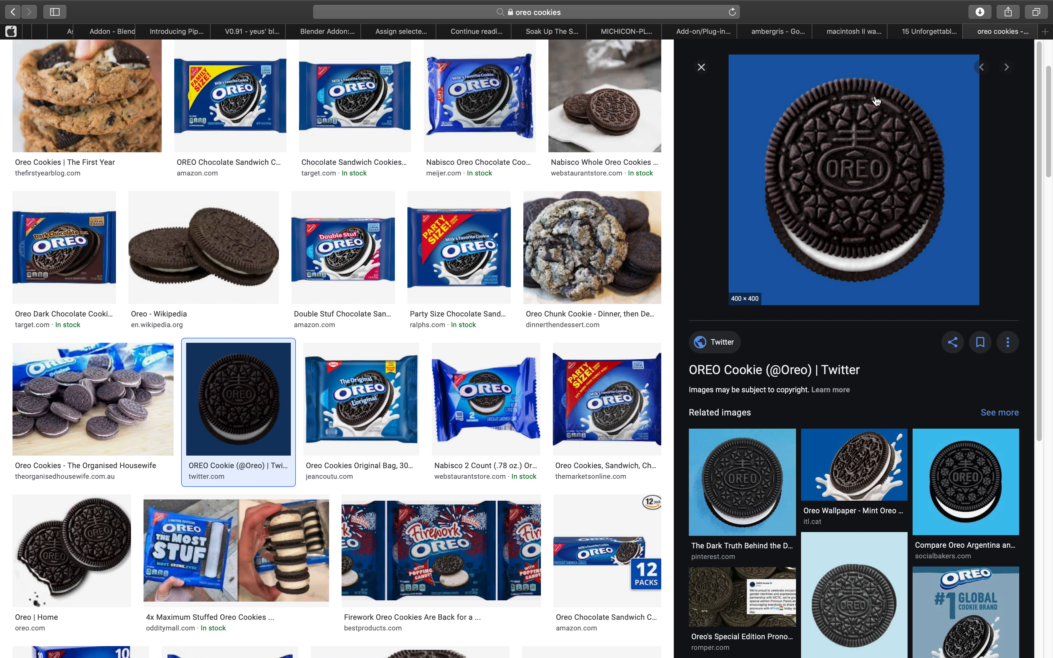
key(ctrl+Left)
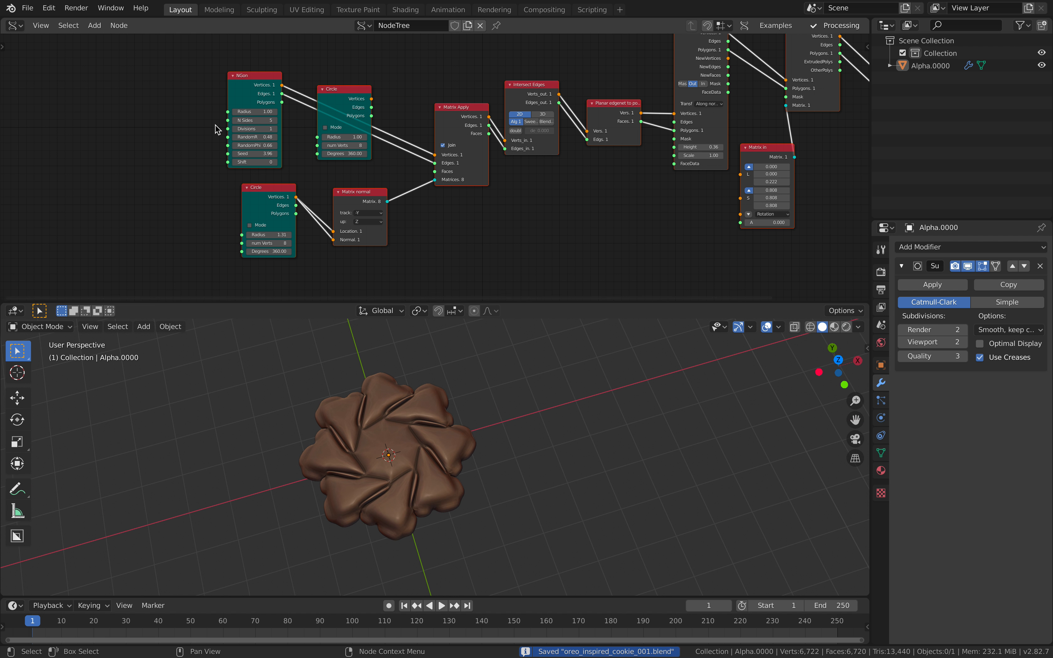
- Open oreo_intersect_003.blend from the Desktop, hiding folders in the file browser so only .blend files are listed
click(27, 8)
mouse_move(64, 51)
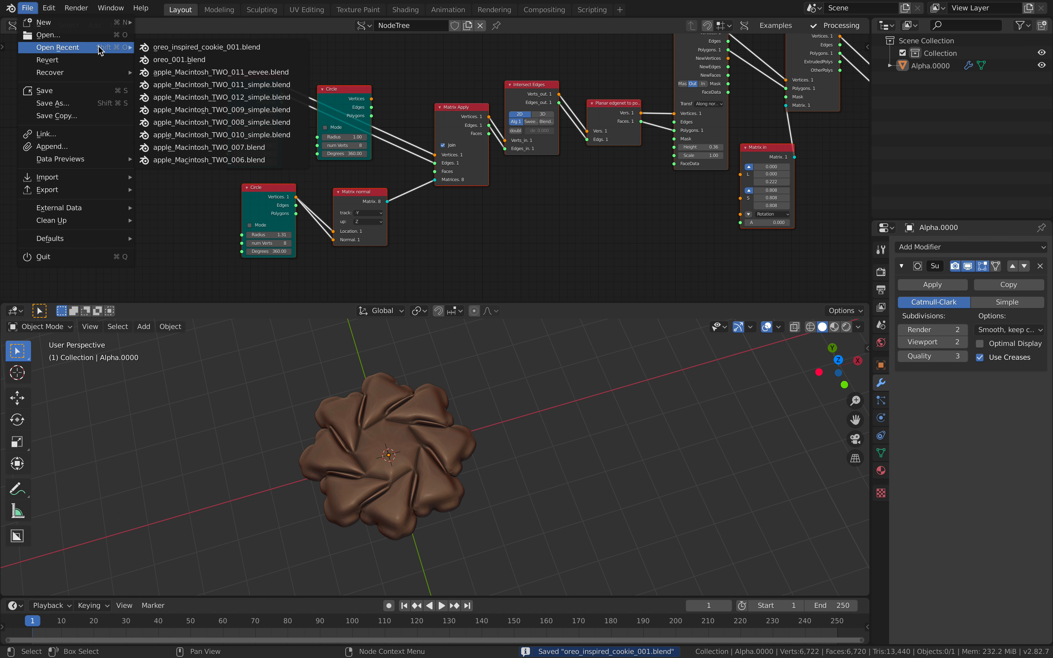
click(101, 36)
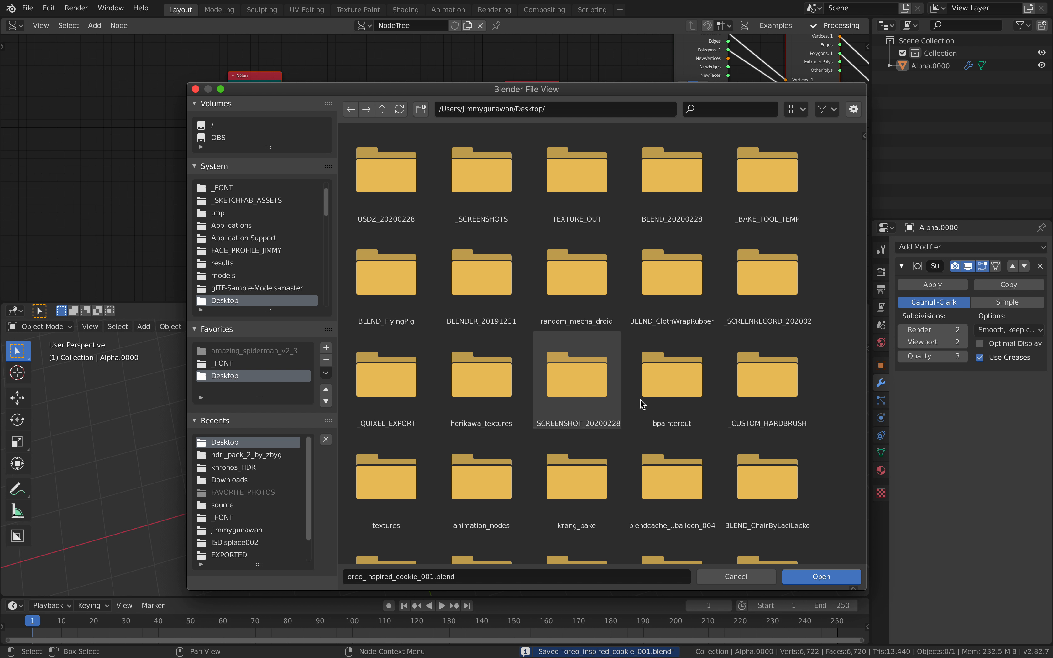
click(832, 109)
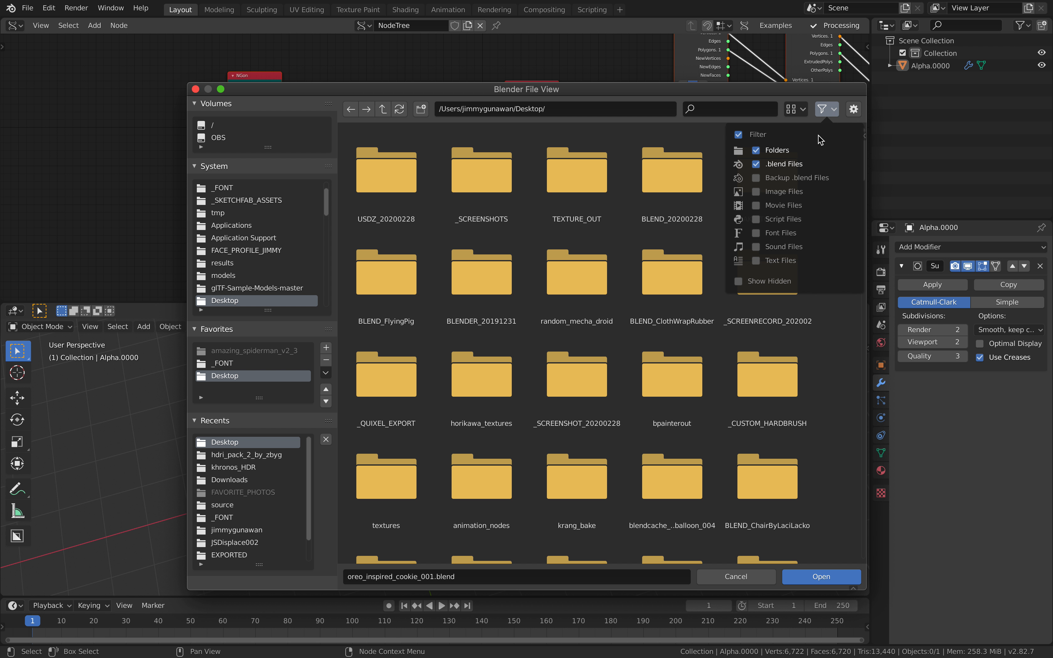
click(778, 153)
scroll(664, 364, down, 2)
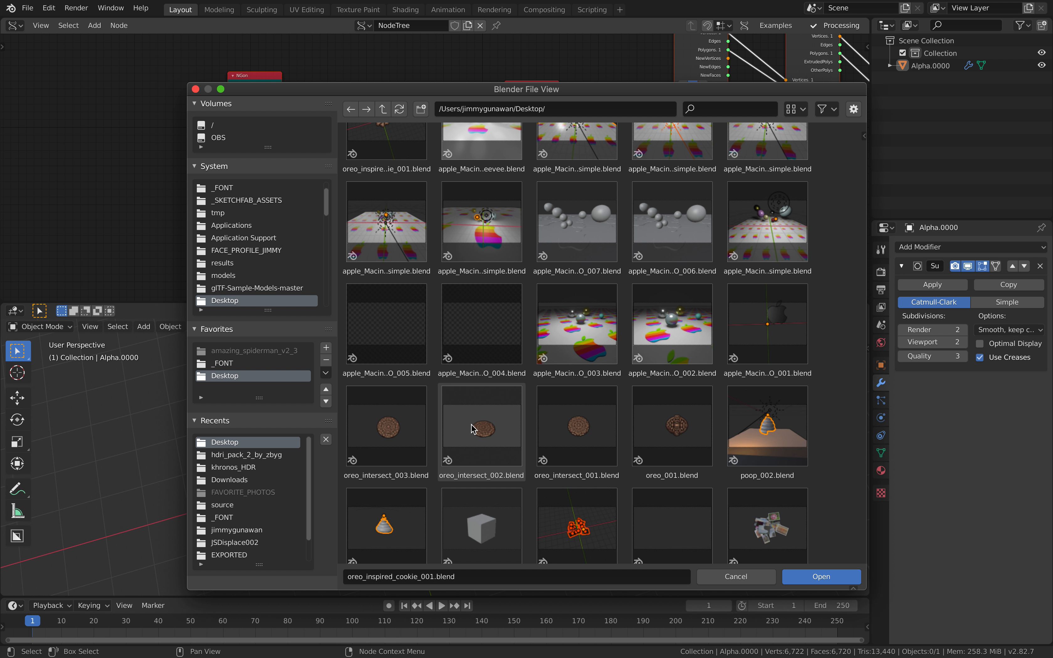
double_click(417, 424)
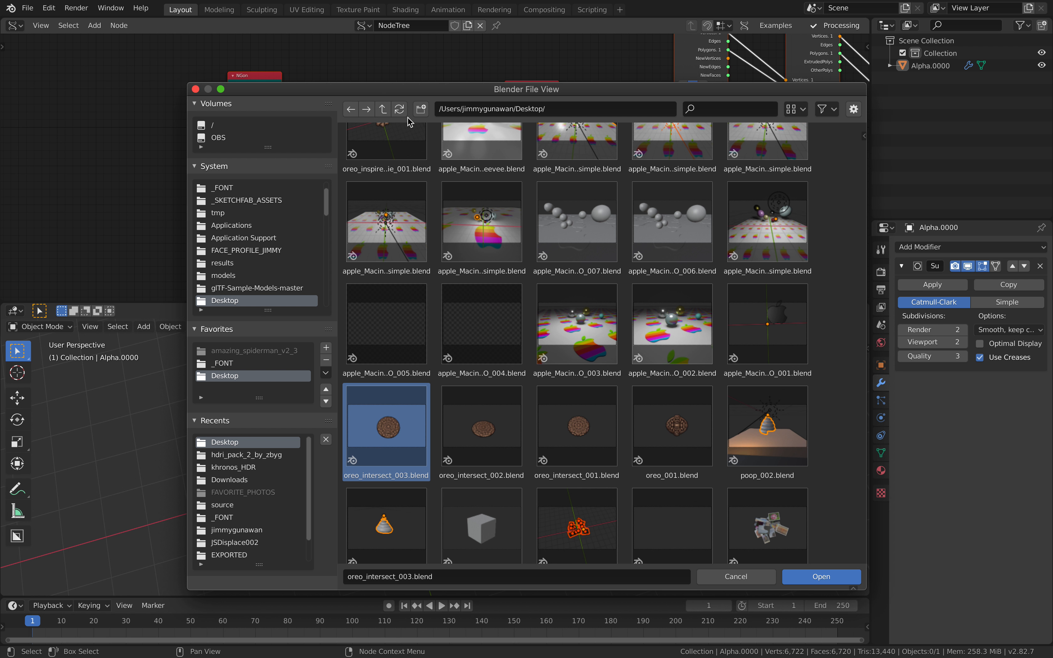
- Launch a second Blender instance from a Finder window and dismiss its splash screen
key(ctrl+Right)
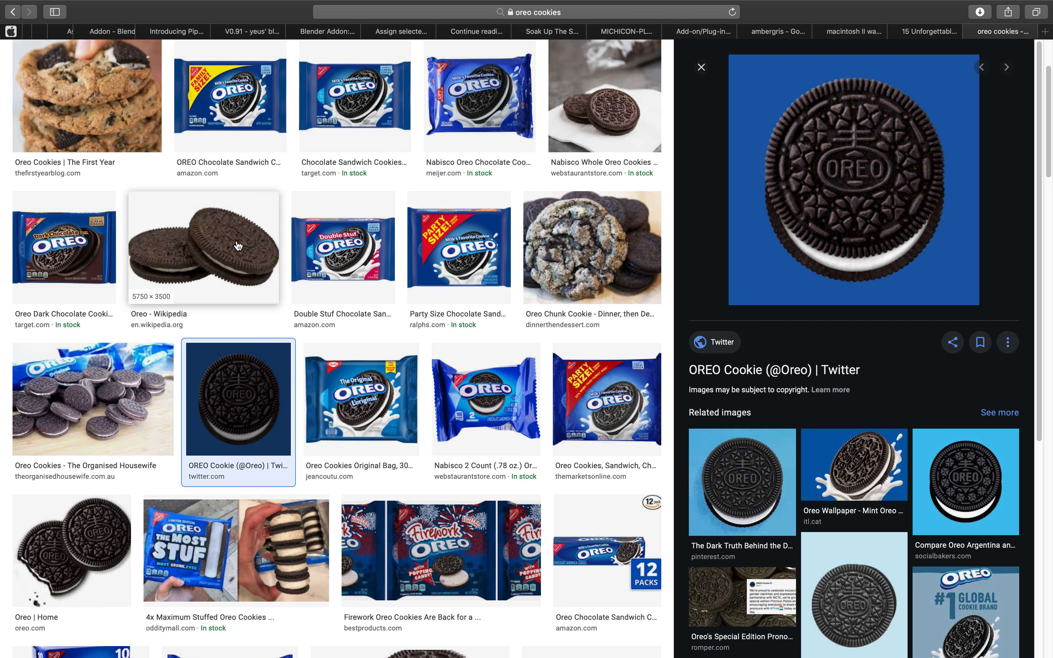
key(ctrl+Left)
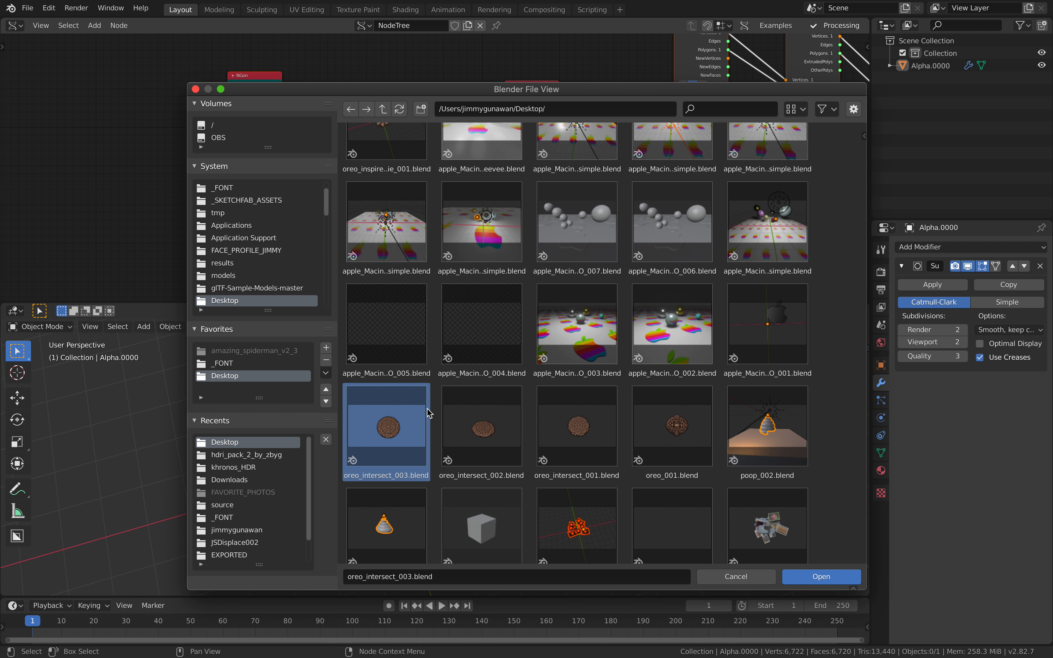
key(ctrl+Left)
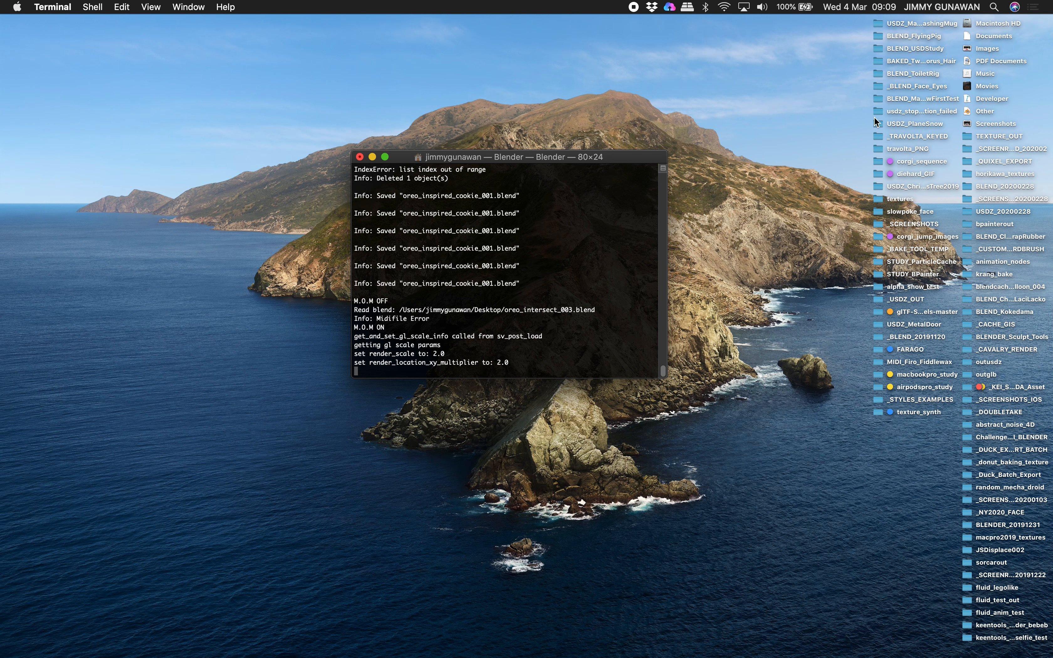
double_click(875, 111)
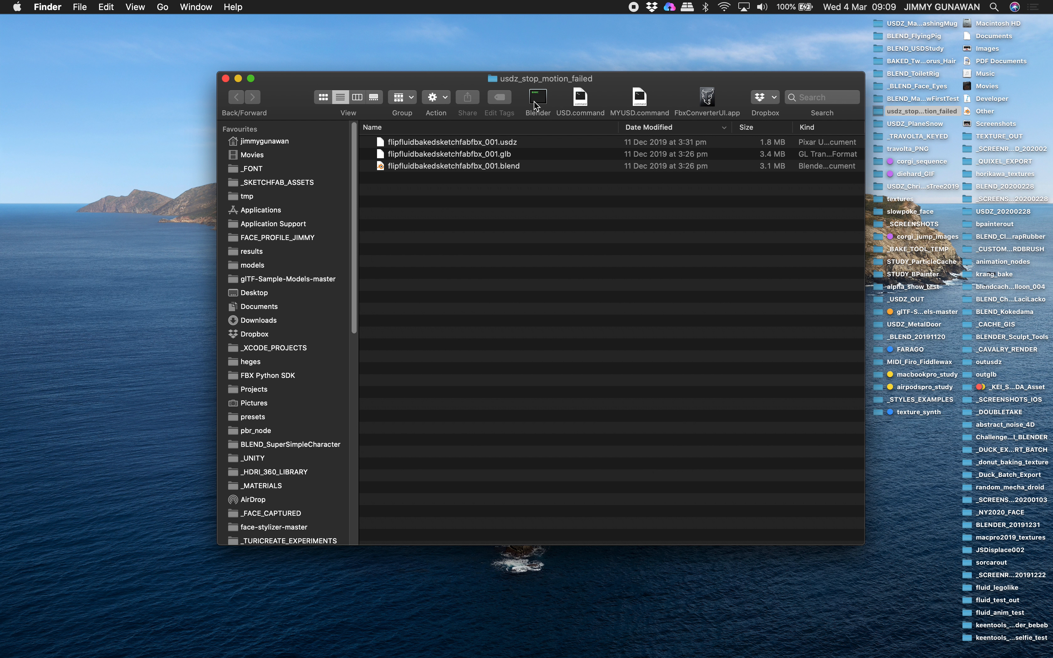
click(538, 98)
key(ctrl+Right)
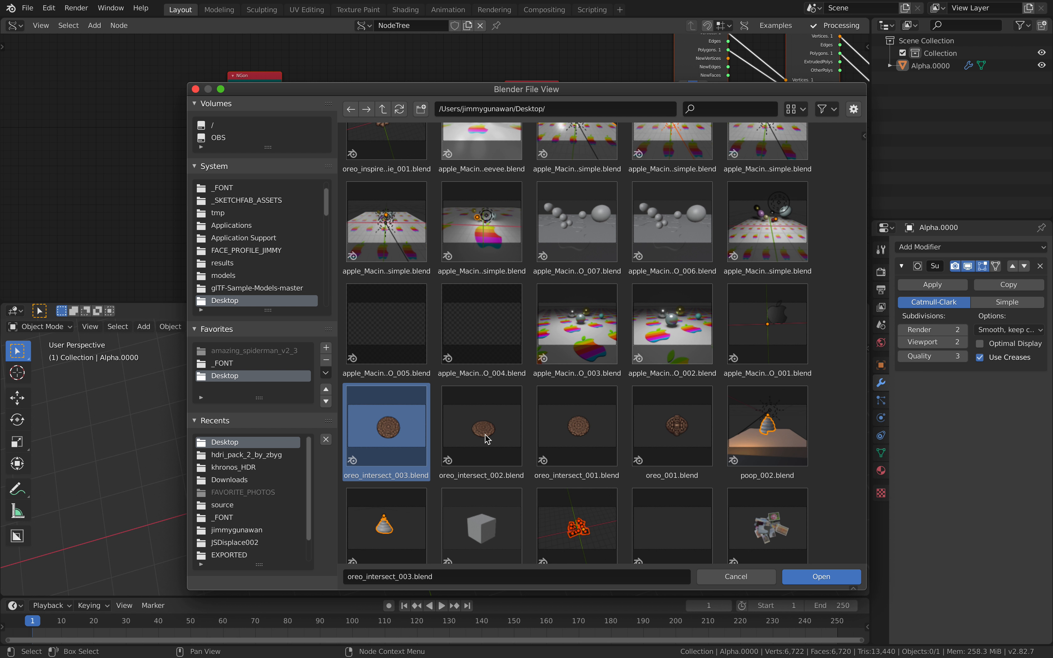
key(ctrl+Left)
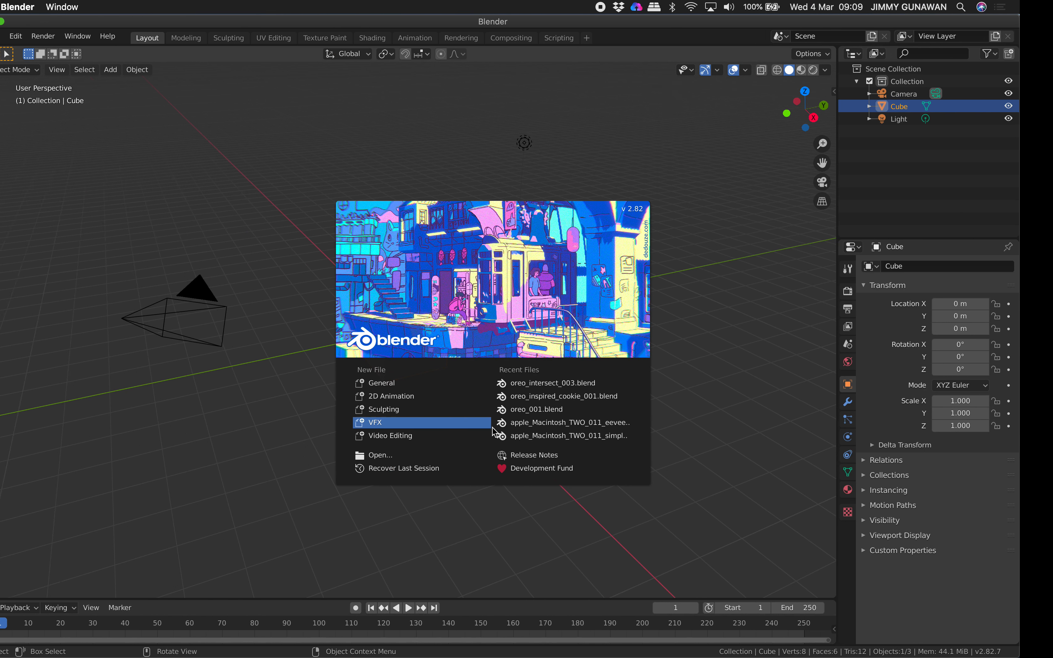
click(252, 140)
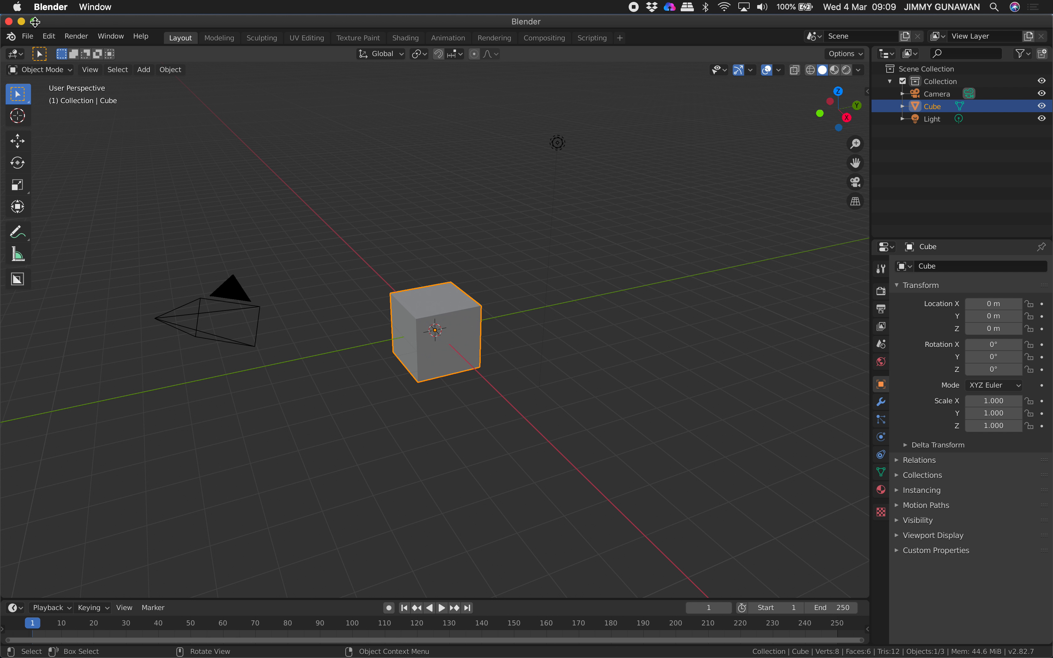
key(ctrl+Right)
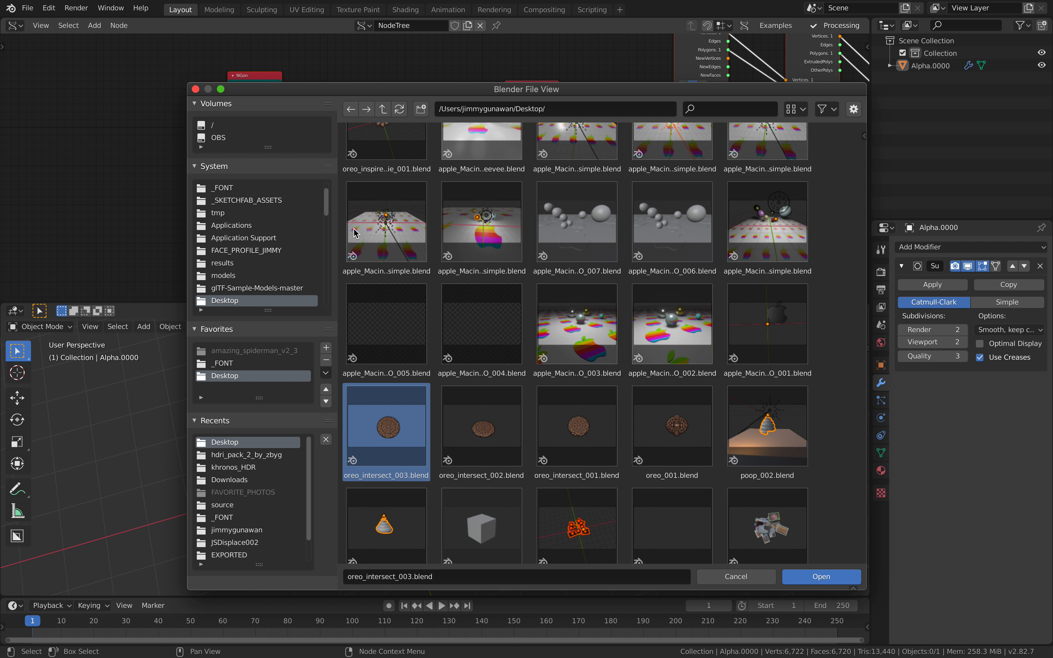
- In the new Blender instance, filter folders out of the file browser and open oreo_intersect_002.blend from the Desktop
key(ctrl+Left)
click(27, 35)
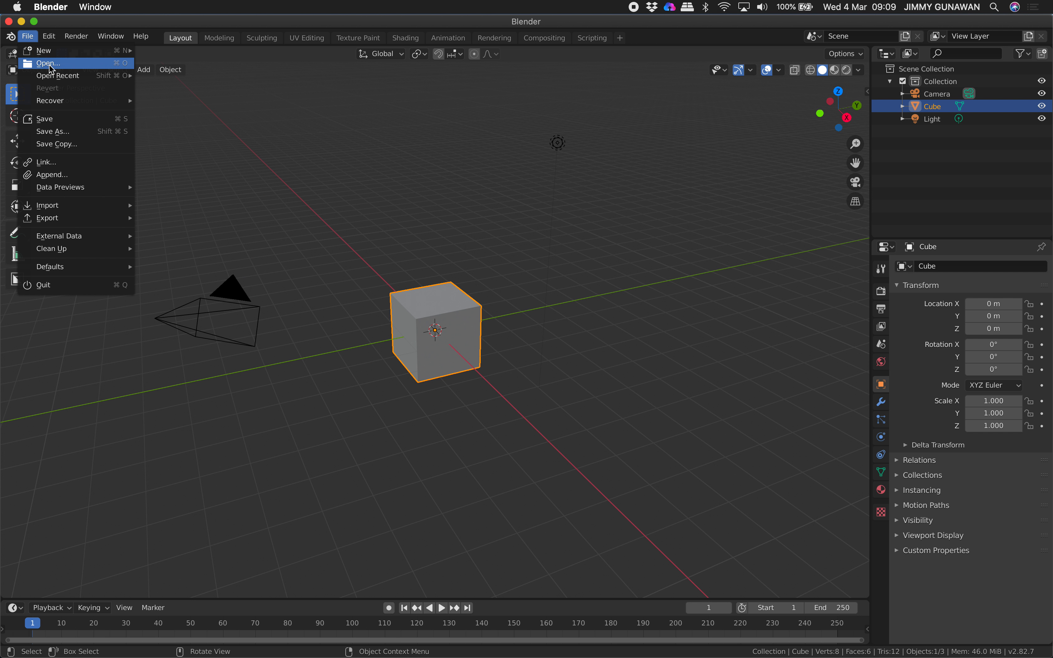
click(48, 64)
click(826, 139)
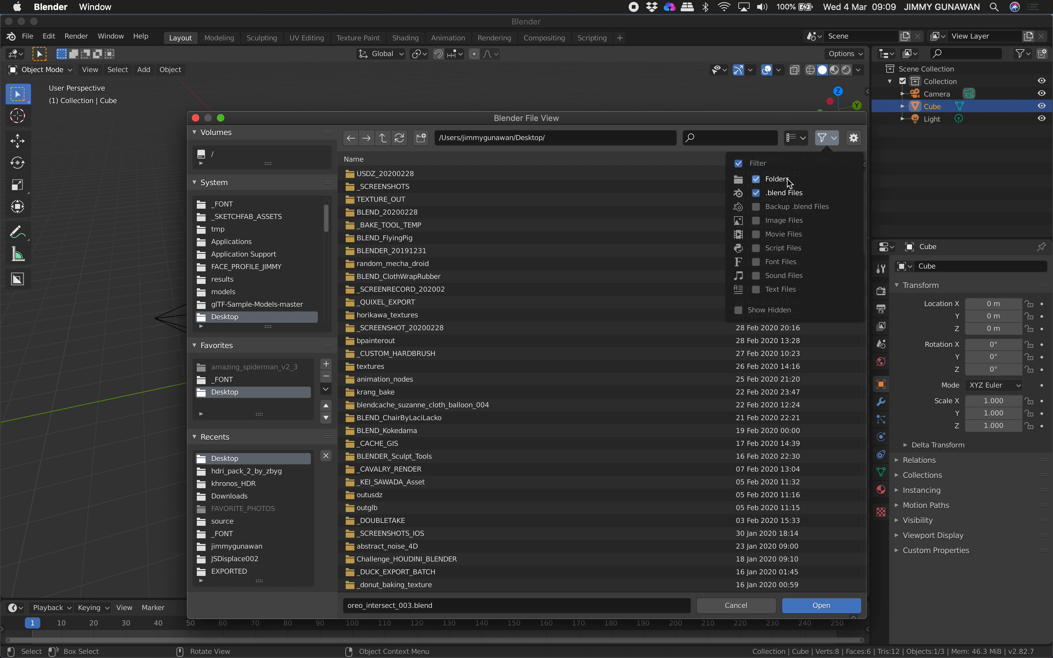
click(772, 179)
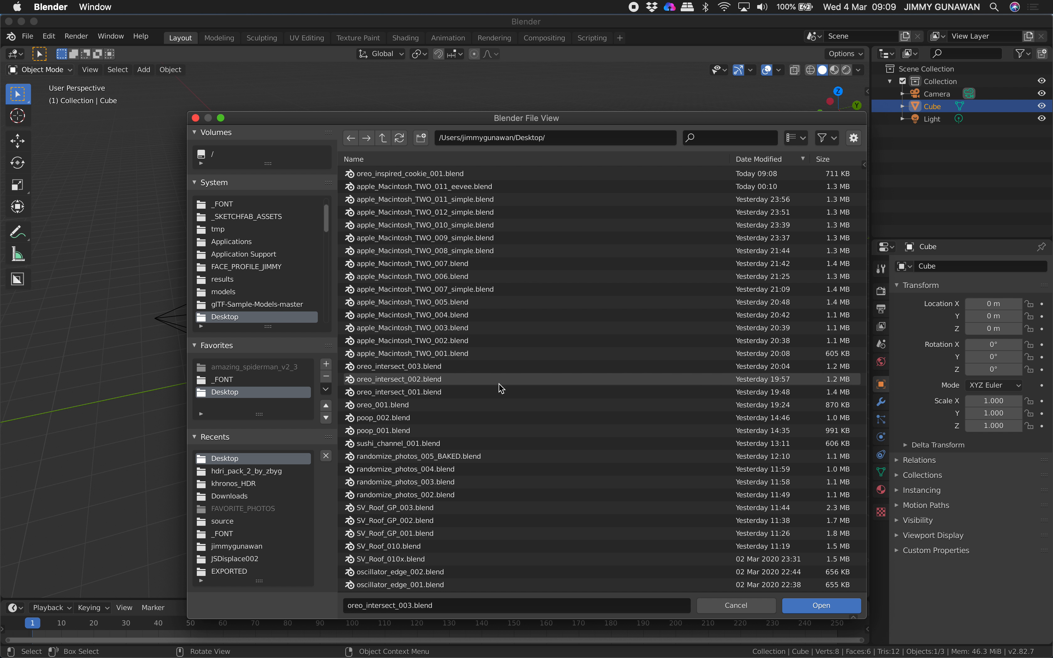
click(483, 342)
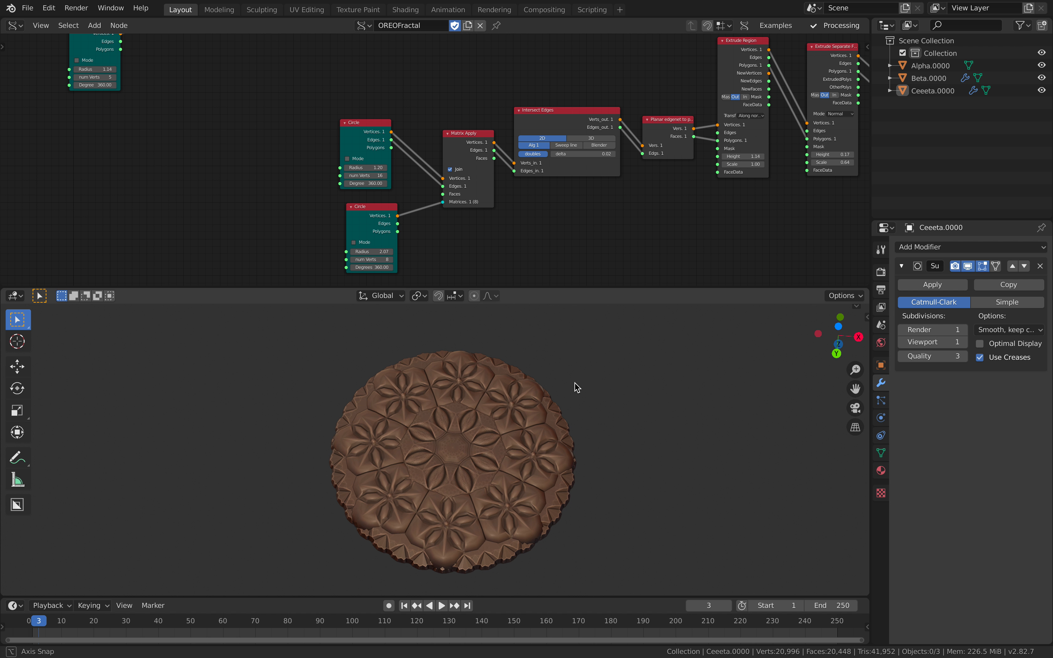
- Select the flower ring around the cookie's centre and hide the Alpha mesh in the viewport from its BV Alpha node
drag(585, 288, 584, 191)
middle_drag(579, 348, 544, 433)
click(568, 456)
drag(571, 190, 569, 309)
scroll(568, 281, down, 6)
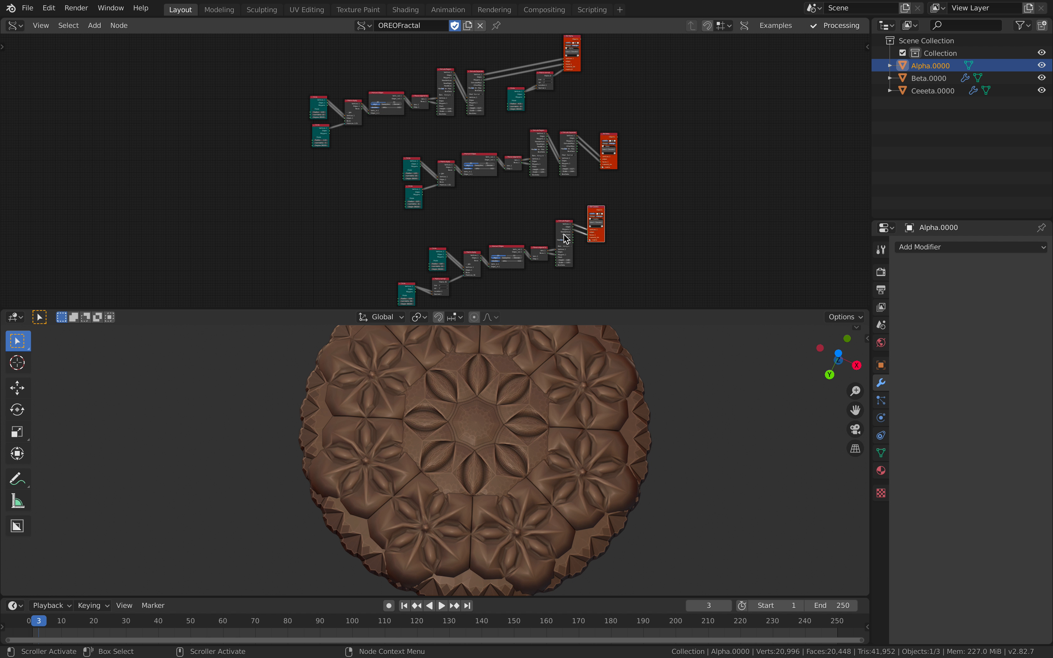
scroll(530, 222, up, 6)
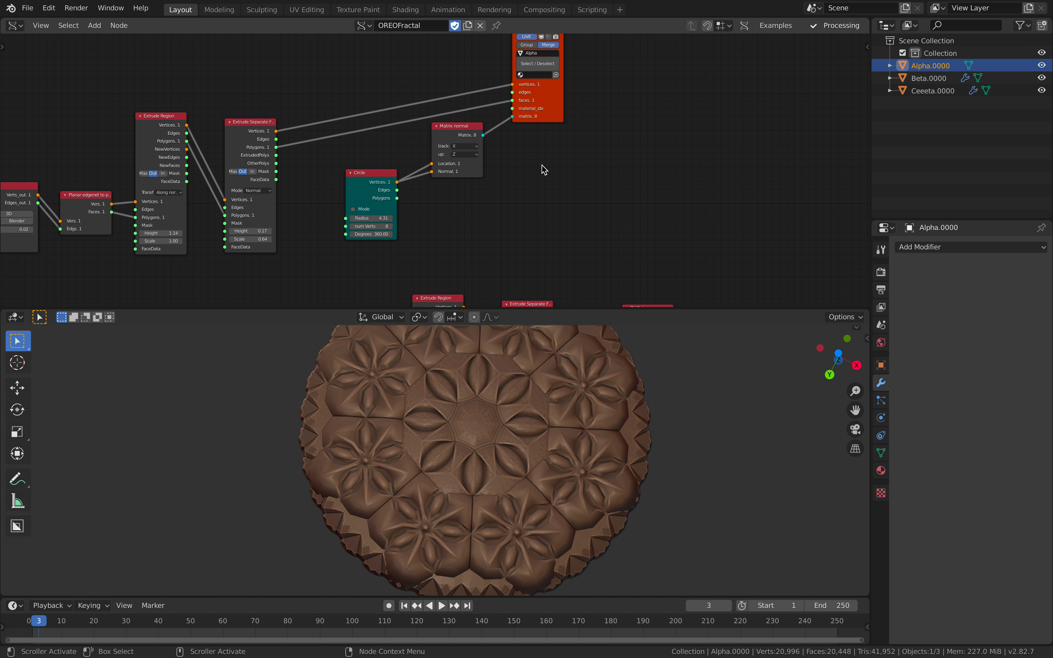
middle_drag(544, 170, 493, 212)
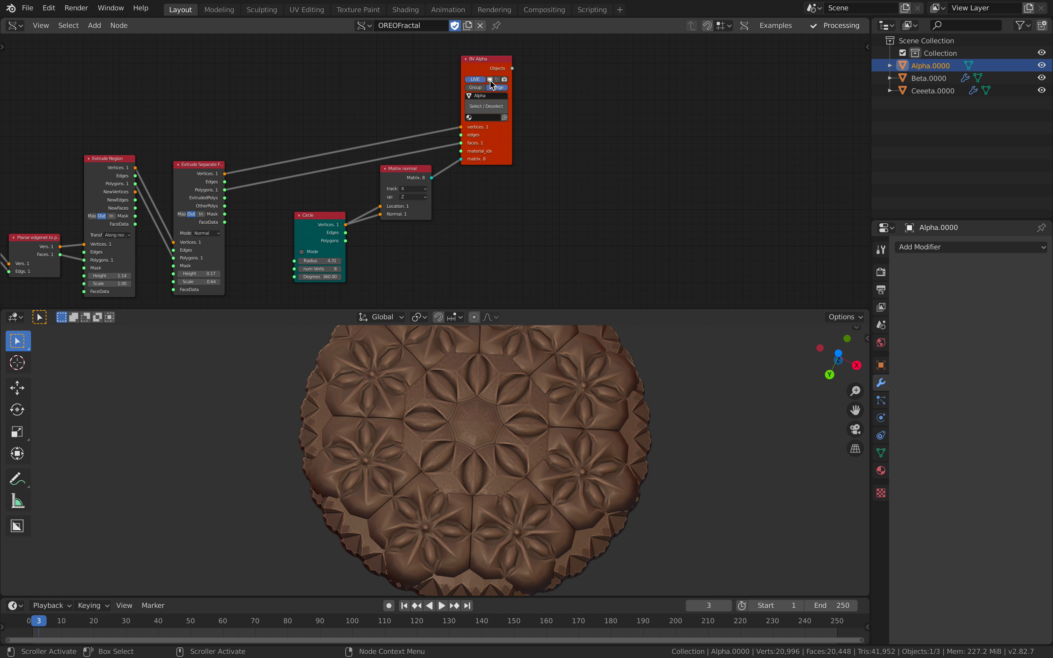
click(490, 80)
- Toggle the Beta mesh's viewport visibility off and on, and examine the cookie's centre flower and zigzag rim
scroll(559, 163, down, 3)
middle_drag(559, 164, 539, 34)
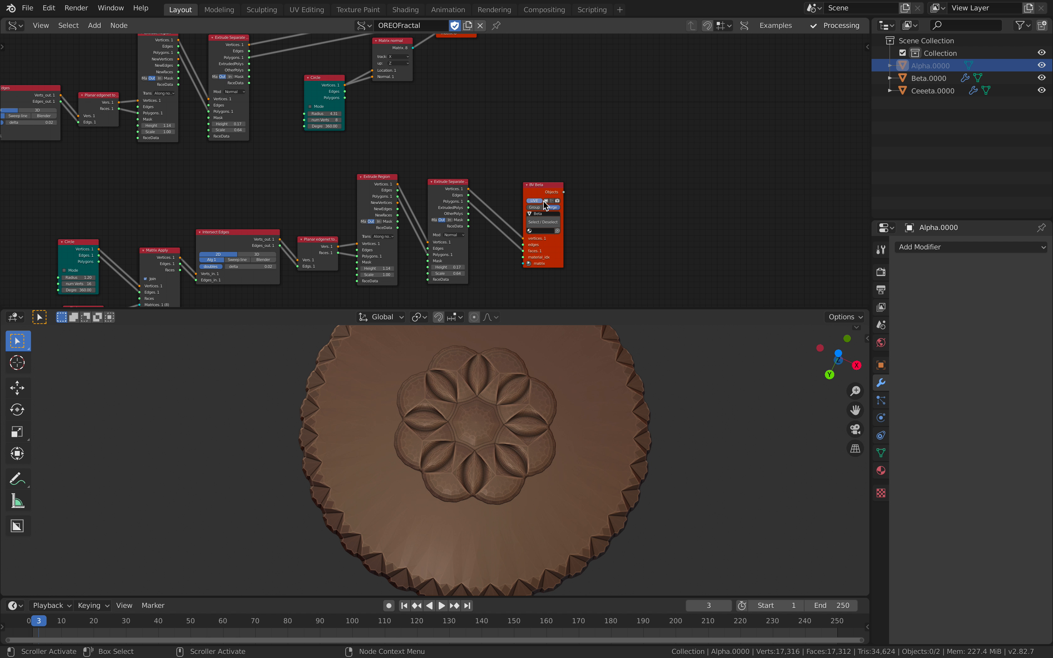
click(546, 202)
click(547, 201)
middle_drag(504, 437, 533, 496)
middle_drag(534, 235, 576, 118)
scroll(544, 143, up, 2)
middle_drag(526, 376, 436, 392)
shift+middle_drag(436, 436, 507, 358)
- Rearrange the two Circle nodes and the Matrix normal node at the start of the Ceeeta rim branch
scroll(450, 159, down, 5)
middle_drag(369, 150, 529, 79)
scroll(431, 167, up, 3)
middle_drag(455, 158, 451, 97)
drag(293, 146, 295, 136)
drag(287, 211, 270, 202)
drag(191, 225, 198, 185)
- Reposition the Matrix Apply, Intersect Edges and Planar edgenet nodes to tidy the Ceeeta rim branch
drag(386, 133, 358, 133)
drag(456, 125, 431, 133)
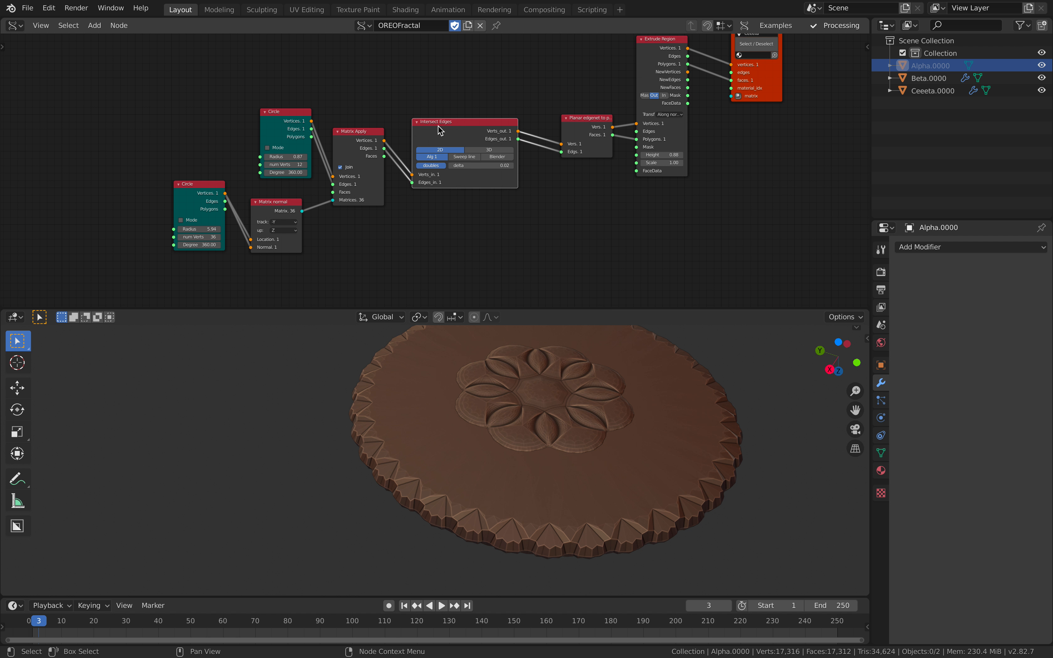
scroll(434, 126, up, 3)
middle_drag(492, 122, 321, 185)
drag(442, 167, 430, 169)
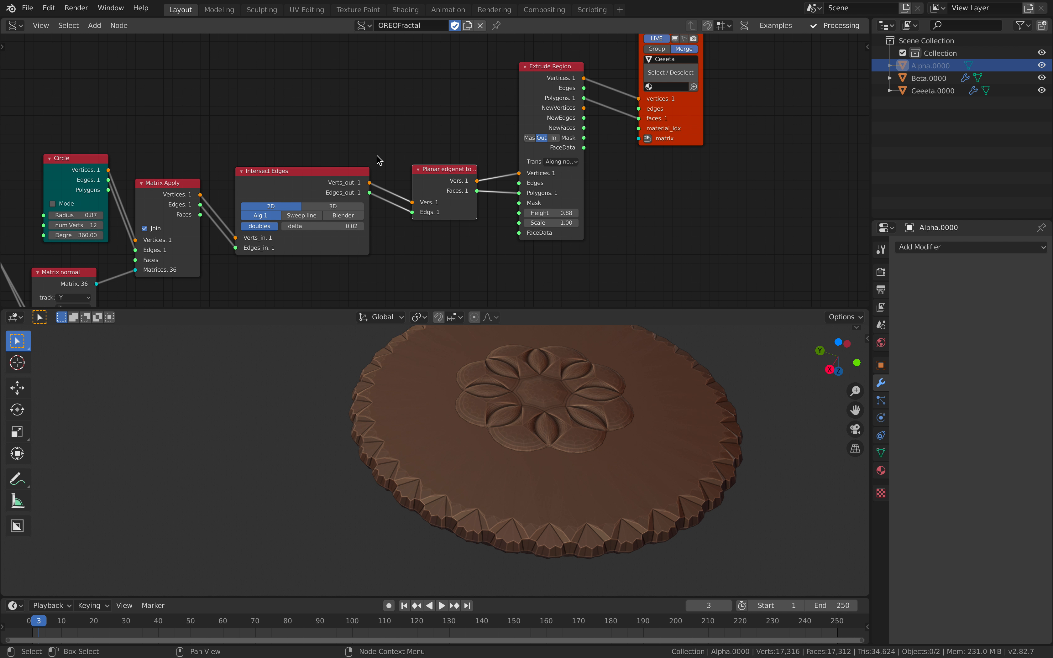
scroll(474, 127, down, 2)
scroll(492, 117, up, 1)
- Examine the cookie's rim and base, and toggle the centre flower's visibility from the BV Beta node
middle_drag(542, 418, 451, 509)
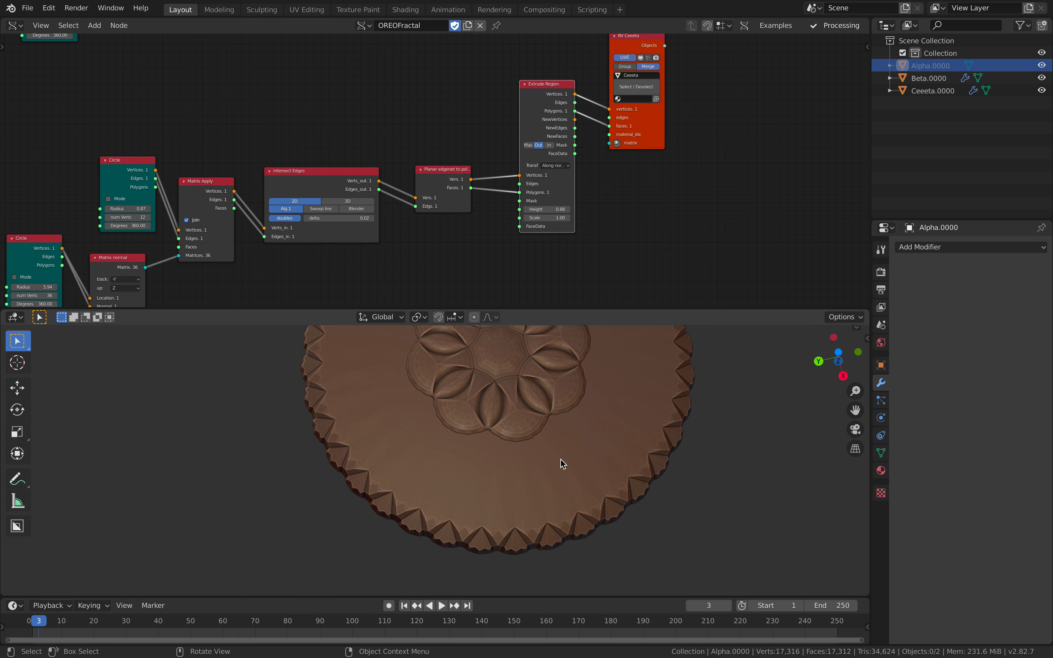
scroll(561, 459, down, 2)
shift+middle_drag(550, 438, 545, 469)
scroll(540, 467, up, 1)
middle_drag(472, 425, 437, 425)
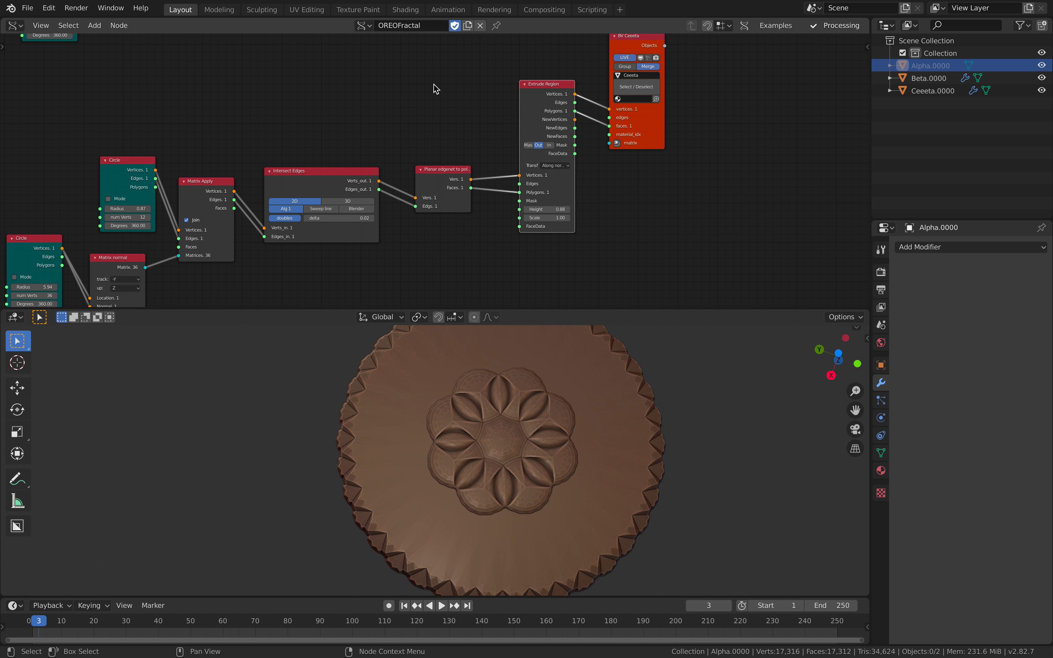
middle_drag(437, 90, 450, 145)
scroll(452, 144, down, 3)
middle_drag(493, 65, 456, 212)
middle_drag(529, 154, 498, 232)
scroll(503, 232, up, 4)
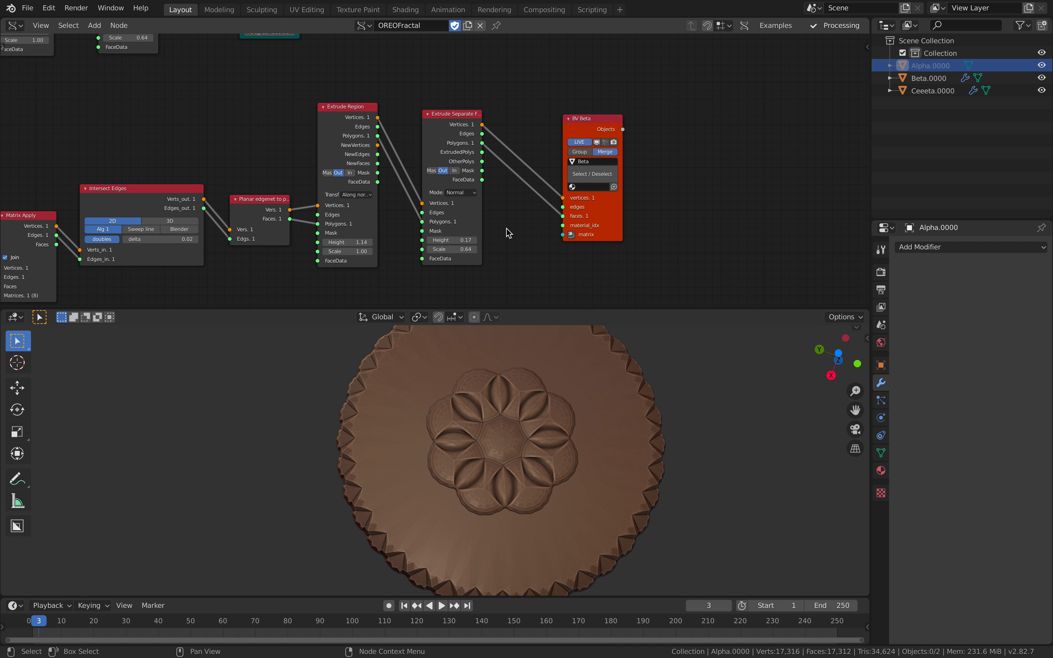
click(599, 142)
click(598, 141)
- Show the Alpha flower ring in the viewport again from the BV Alpha node
middle_drag(557, 122, 556, 218)
middle_drag(402, 52, 403, 120)
middle_drag(478, 75, 482, 168)
click(471, 57)
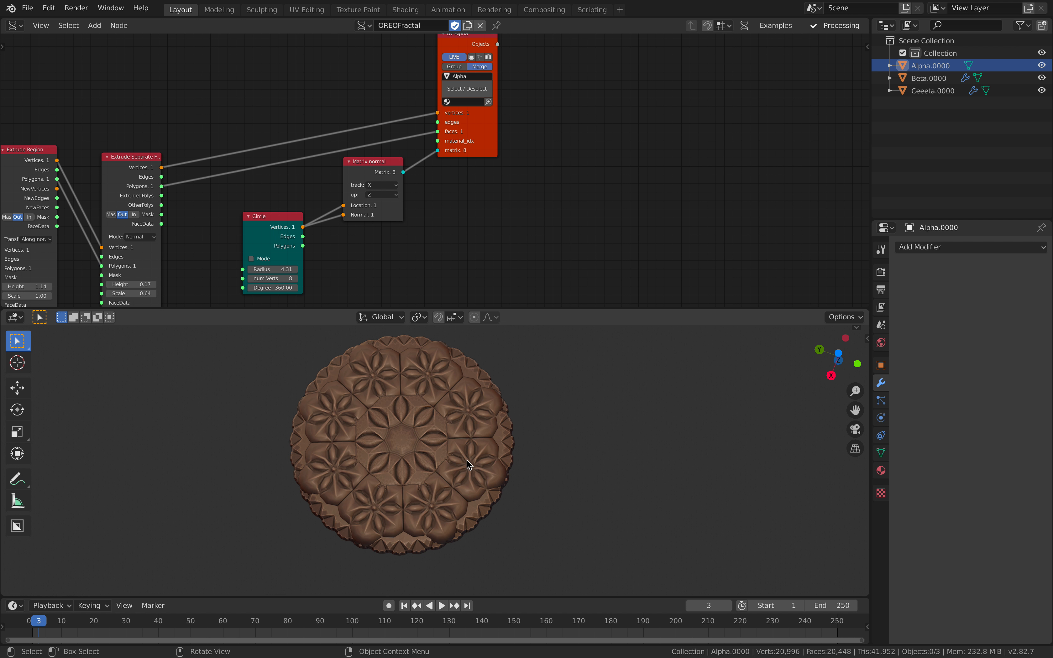
- Delete all nodes from the OREOFractal tree and select the Alpha mesh in the viewport
key(a)
key(x)
click(471, 430)
mouse_move(474, 428)
middle_down()
mouse_move(466, 376)
mouse_move(469, 425)
middle_up()
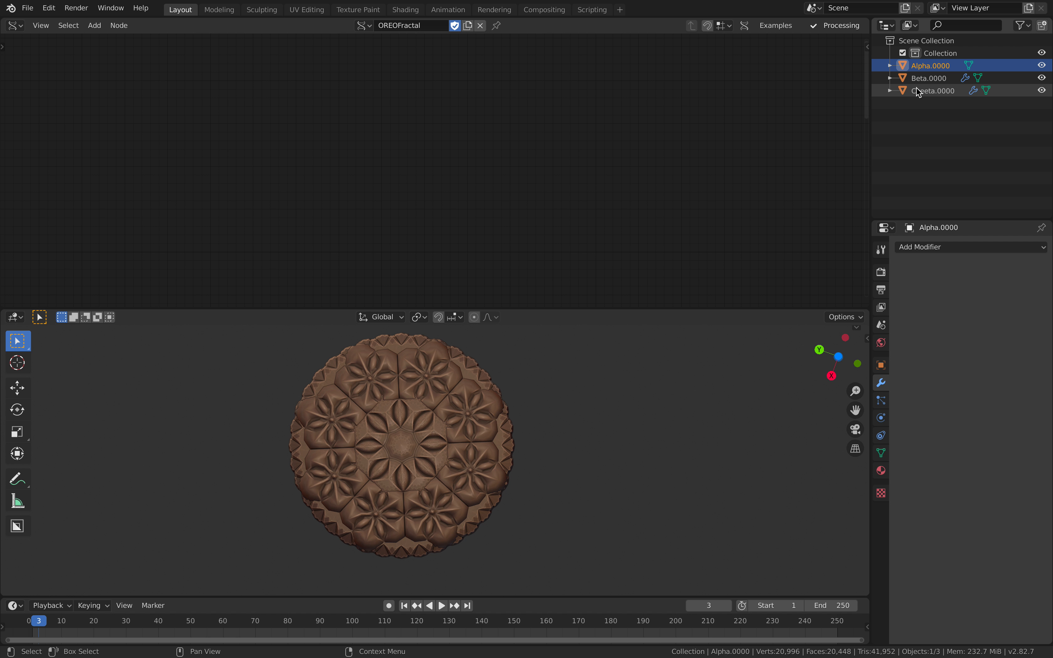
- Select the Alpha and Beta meshes, reveal the 3D viewport header with overlays on, and add the outer rim to the selection
click(929, 78)
click(921, 65)
ctrl+click(923, 80)
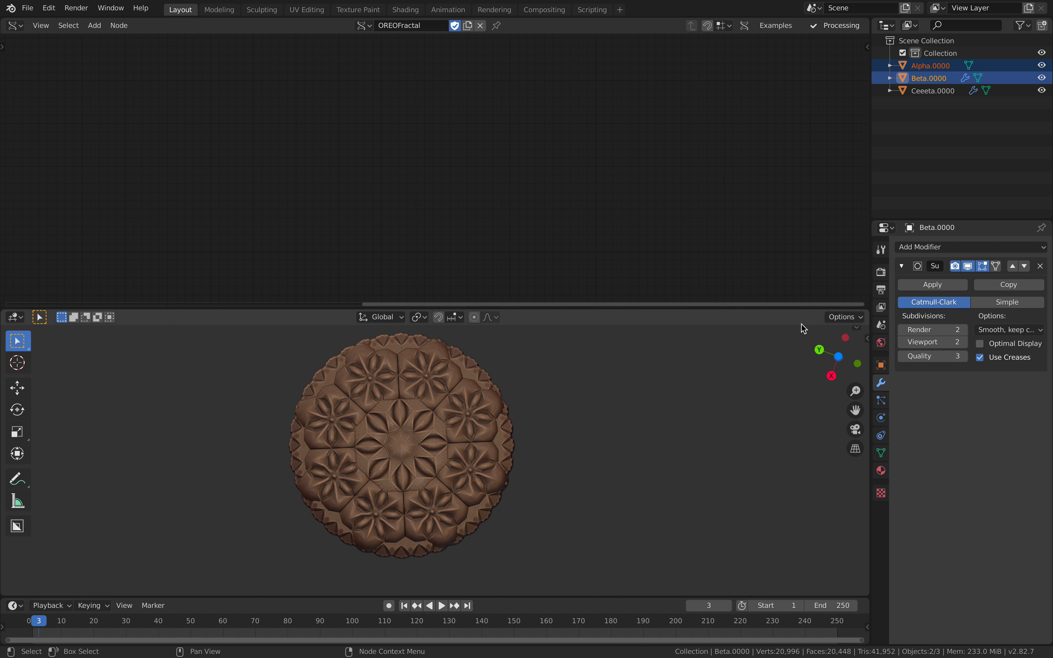
click(857, 327)
click(767, 333)
middle_drag(491, 426, 501, 418)
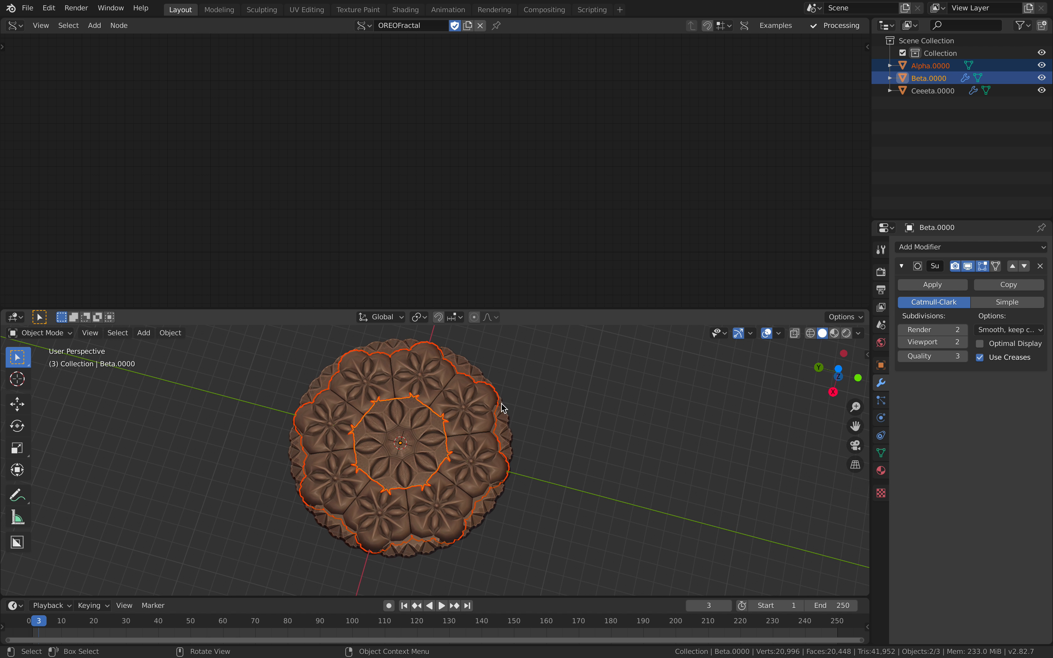
shift+click(507, 427)
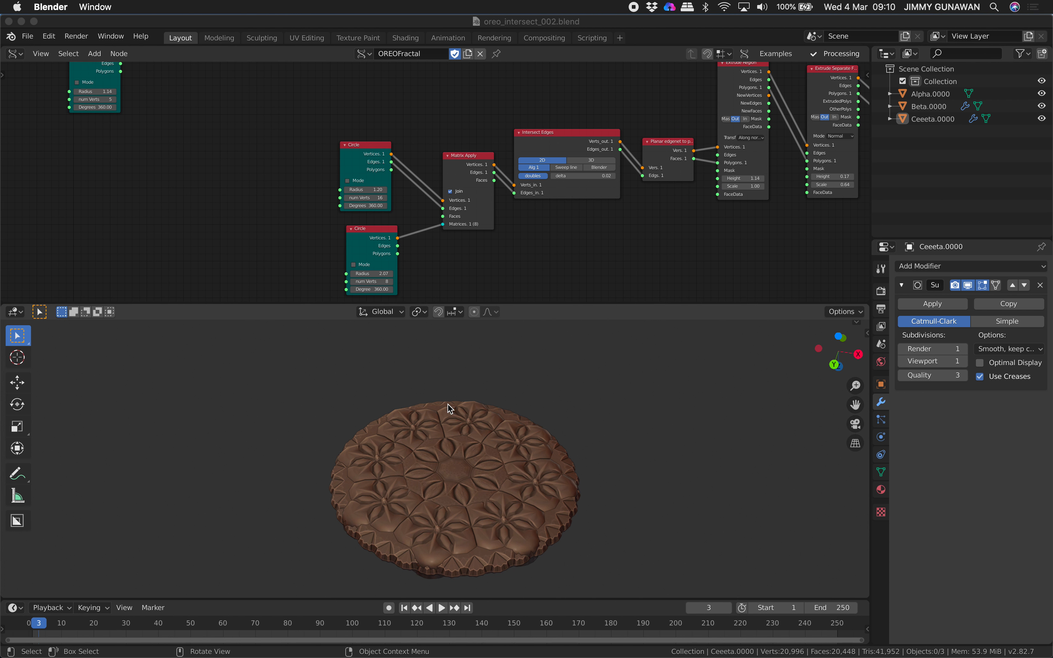
- In the oreo_intersect_002.blend window, reveal the 3D viewport header, select the Alpha, Beta and Ceeeta meshes and turn on overlays
click(487, 465)
middle_drag(528, 454, 515, 449)
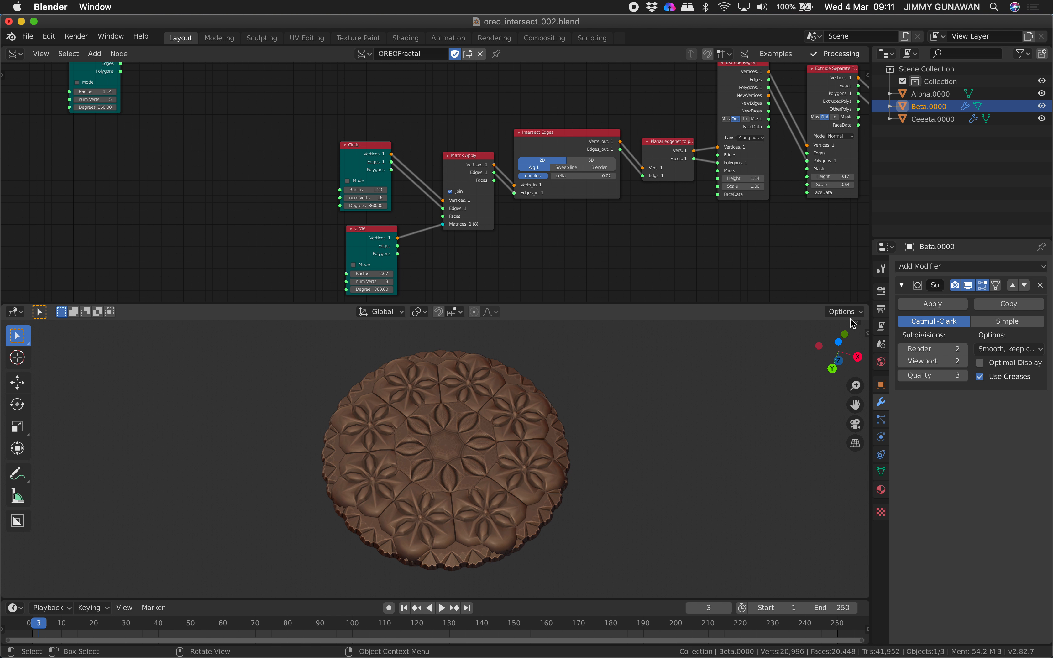
drag(858, 325, 859, 337)
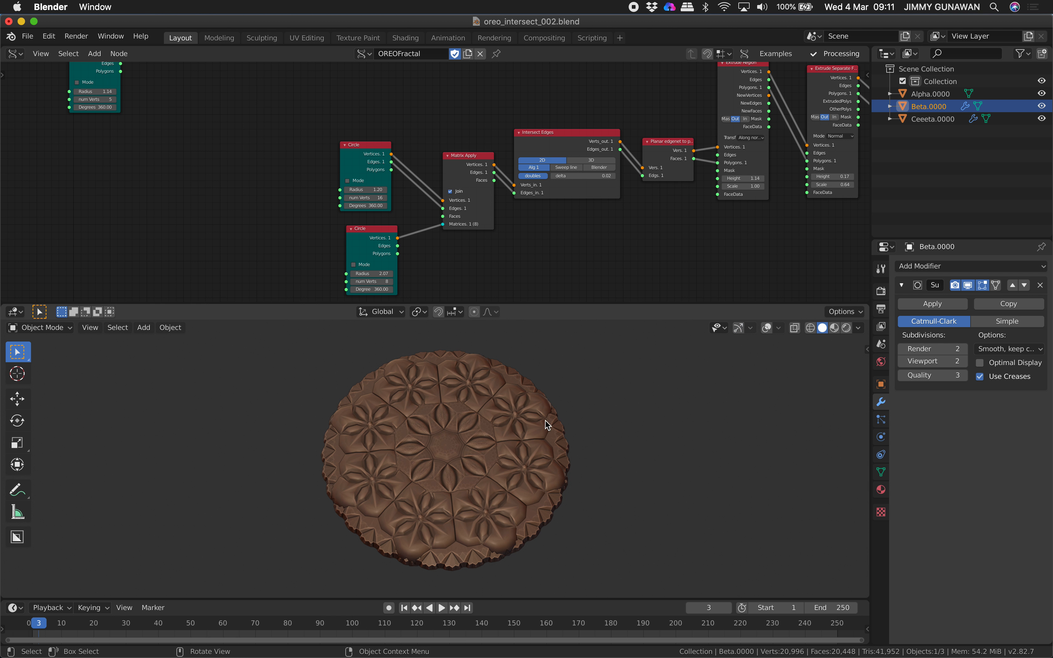
click(509, 424)
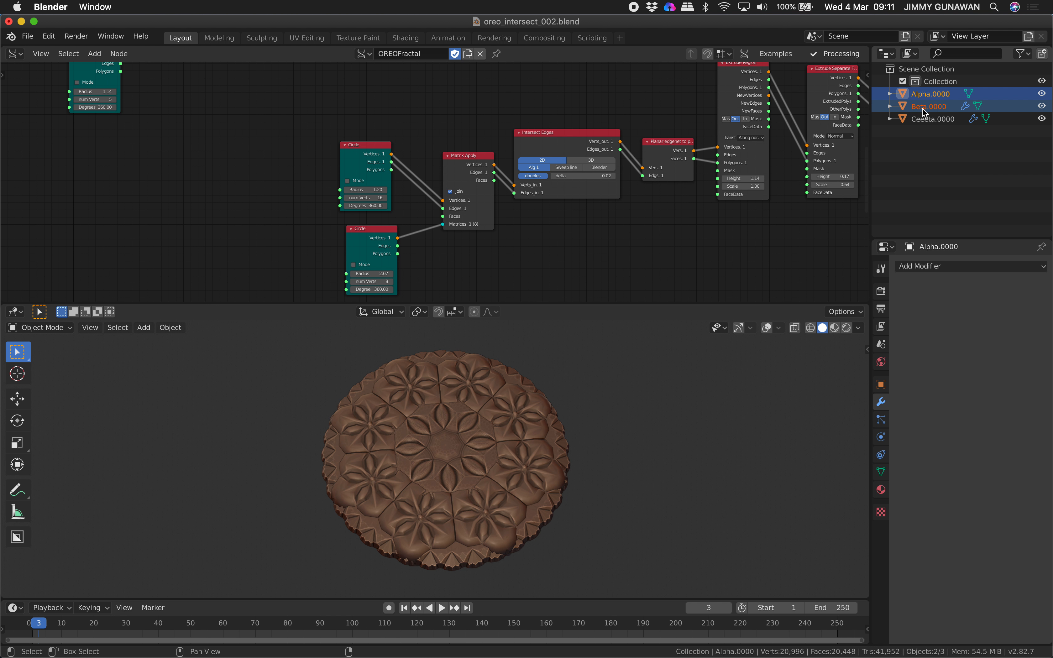
shift+click(929, 118)
click(767, 327)
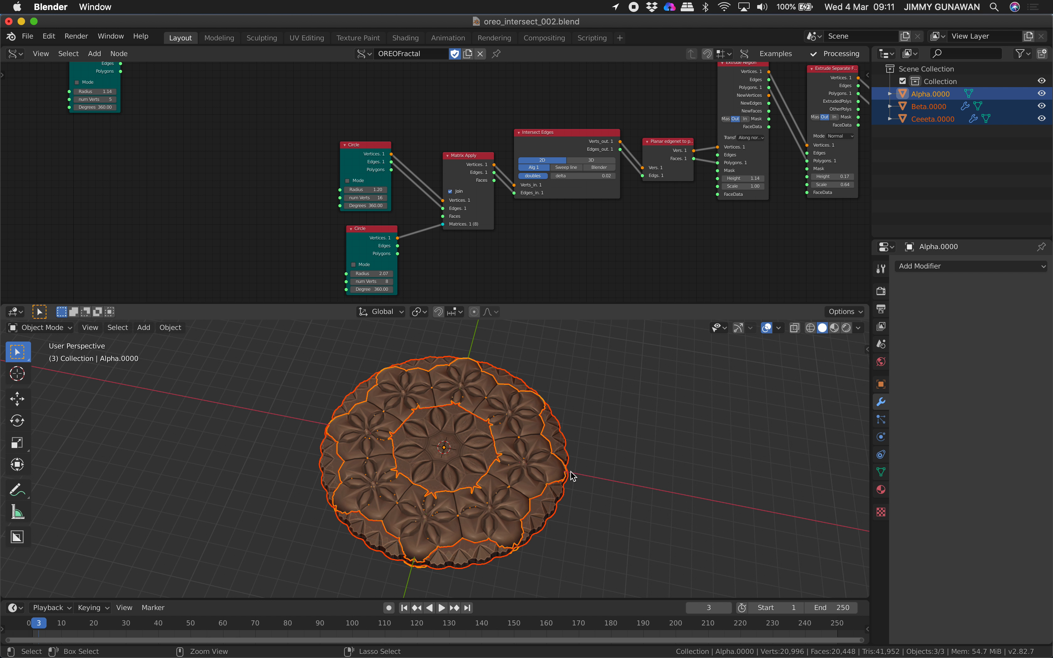
- Apply Subdivision Surface level 1 to the three selected meshes, lower it to level 0, and join them into Alpha.0000
key(ctrl+1)
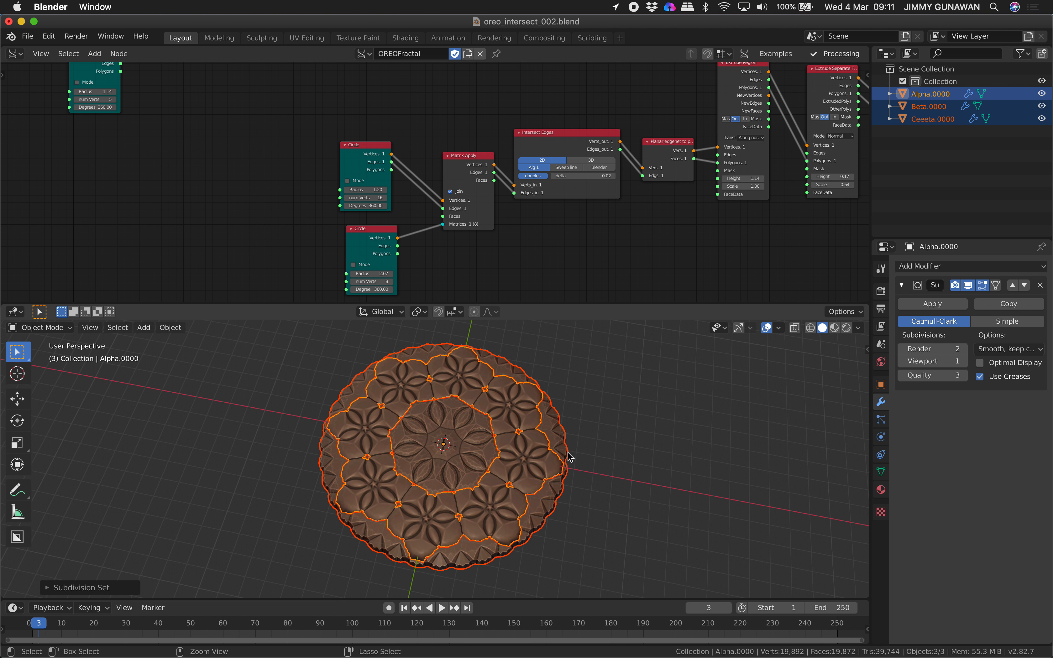
key(ctrl+0)
mouse_move(567, 454)
middle_down()
mouse_move(590, 453)
mouse_move(564, 435)
middle_up()
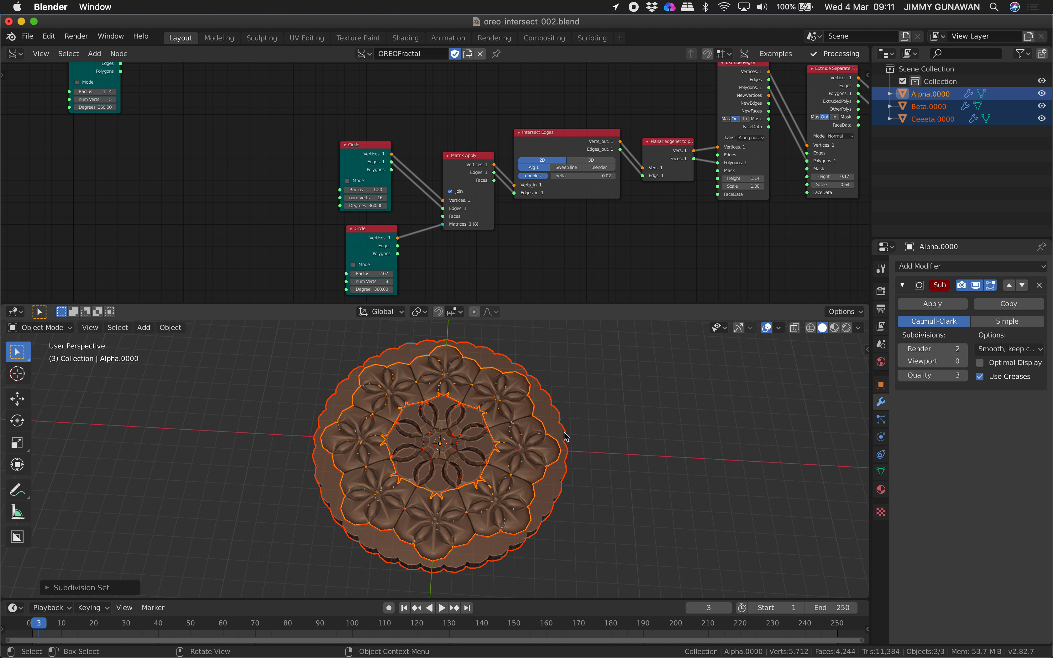
key(ctrl+j)
middle_drag(564, 435, 590, 406)
- Delete all nodes from the OREOFractal tree and remove the Subdivision modifier from the joined Alpha.0000 mesh
key(a)
key(x)
click(1040, 285)
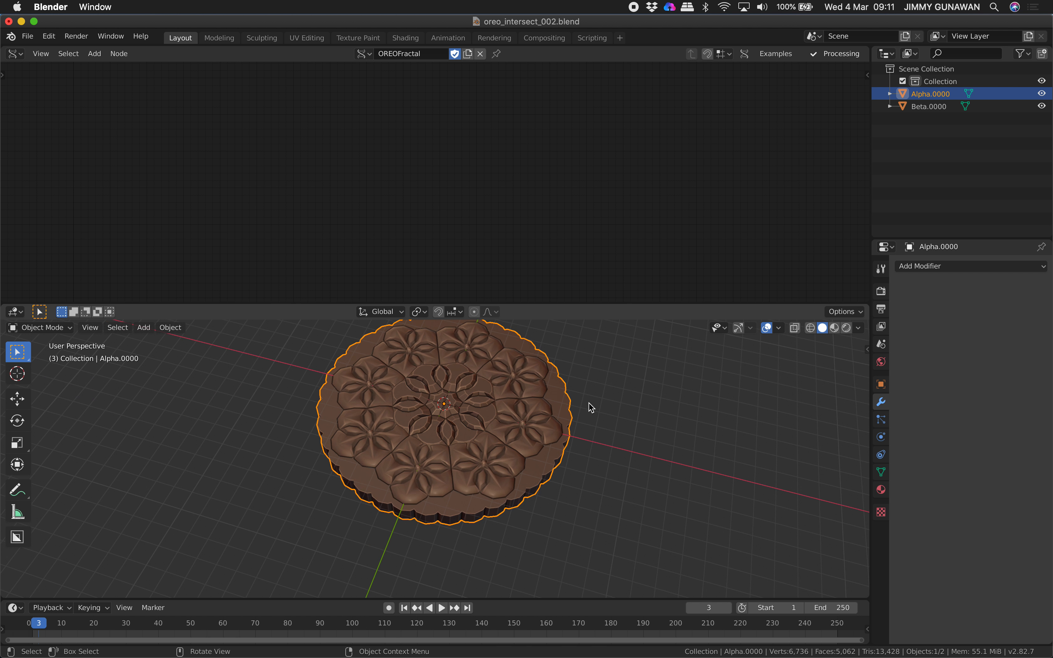
- Voxel-remesh the joined Alpha.0000 cookie mesh with a voxel size of 0.1 m from its mesh data properties
scroll(608, 408, up, 1)
middle_drag(732, 437, 710, 471)
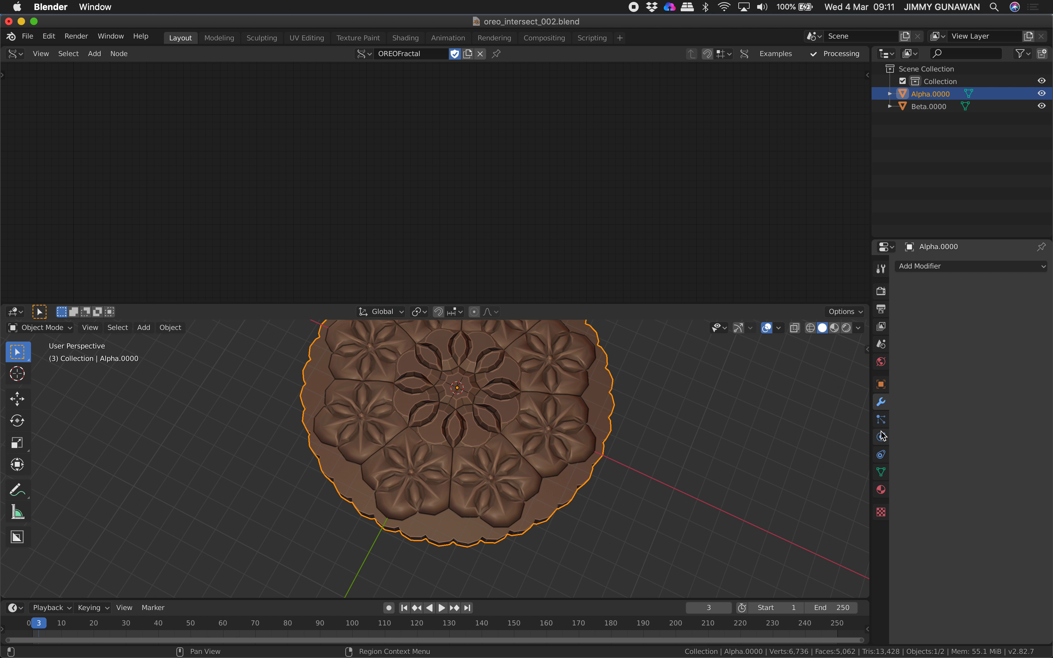
click(881, 384)
click(881, 419)
click(881, 402)
click(881, 472)
click(1024, 584)
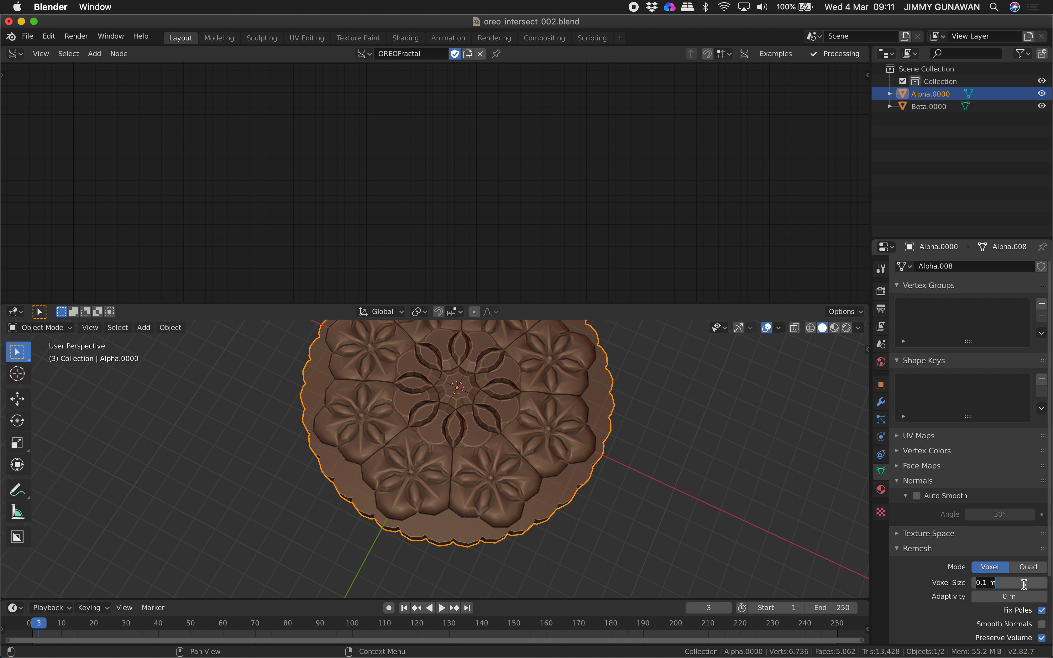
click(659, 516)
middle_drag(667, 512, 677, 510)
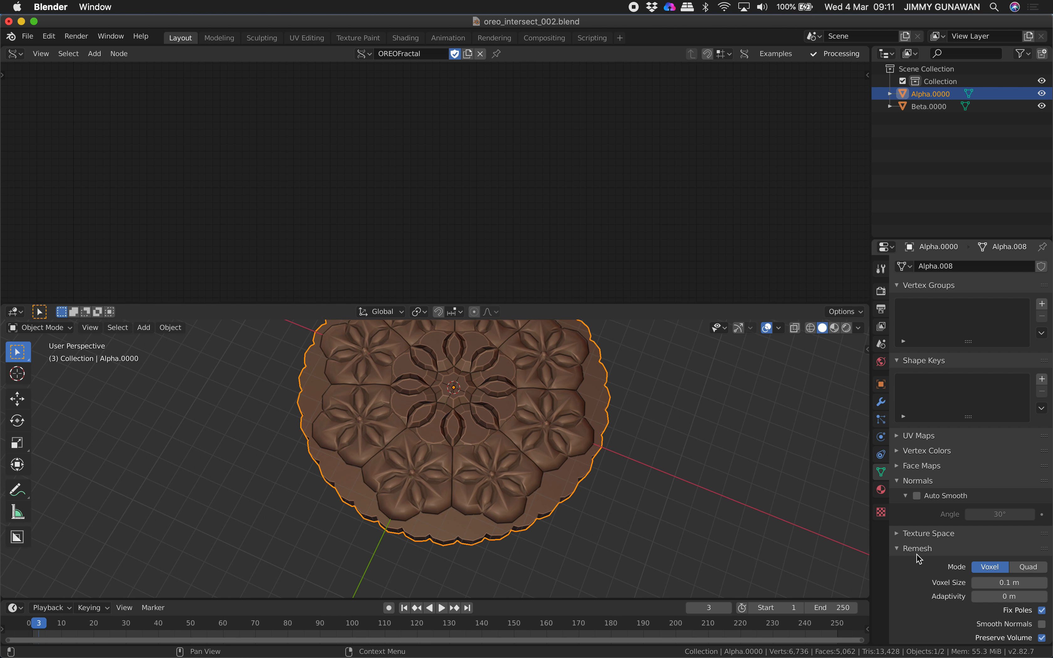
scroll(981, 605, down, 3)
click(977, 590)
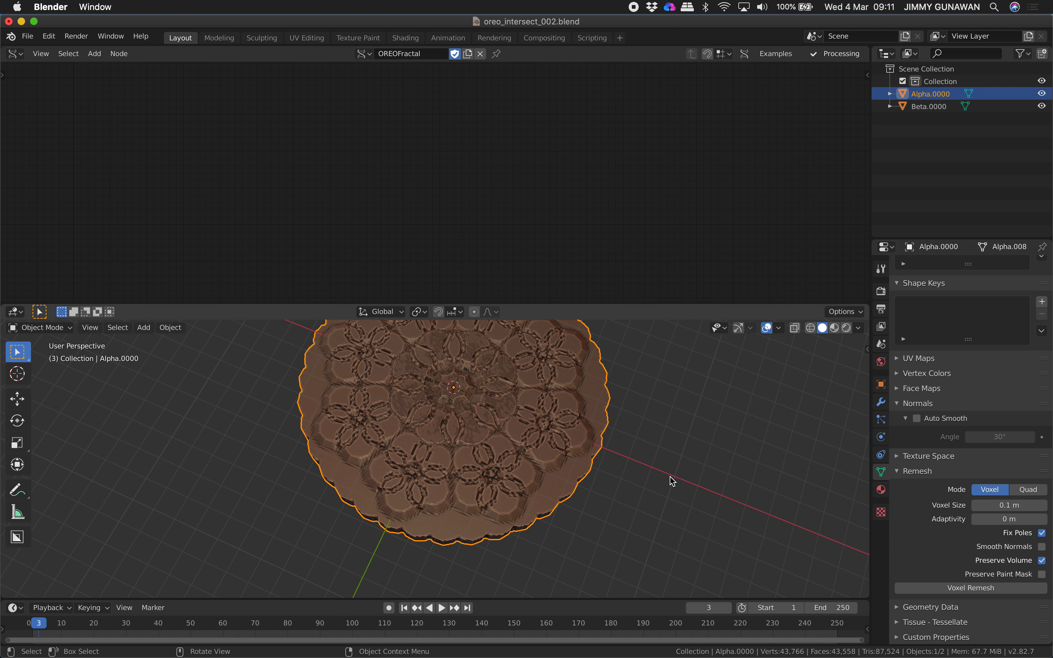
- Add a level 2 Subdivision Surface to the remeshed cookie and enlarge the 3D viewport to inspect its surface
middle_drag(643, 480, 571, 442)
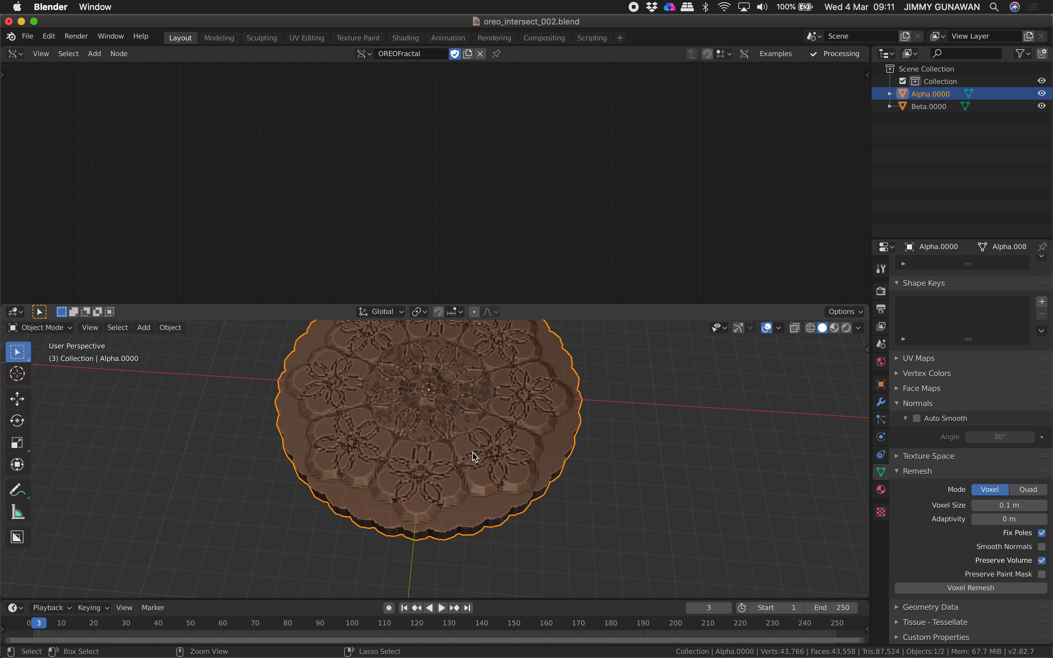
key(ctrl+2)
middle_drag(477, 394, 492, 420)
drag(524, 304, 524, 178)
scroll(528, 342, up, 2)
shift+middle_drag(529, 276, 532, 322)
mouse_move(511, 392)
middle_down()
mouse_move(485, 388)
mouse_move(470, 367)
mouse_move(461, 373)
mouse_move(507, 407)
mouse_move(501, 296)
mouse_move(608, 261)
mouse_move(513, 399)
middle_up()
scroll(466, 374, down, 2)
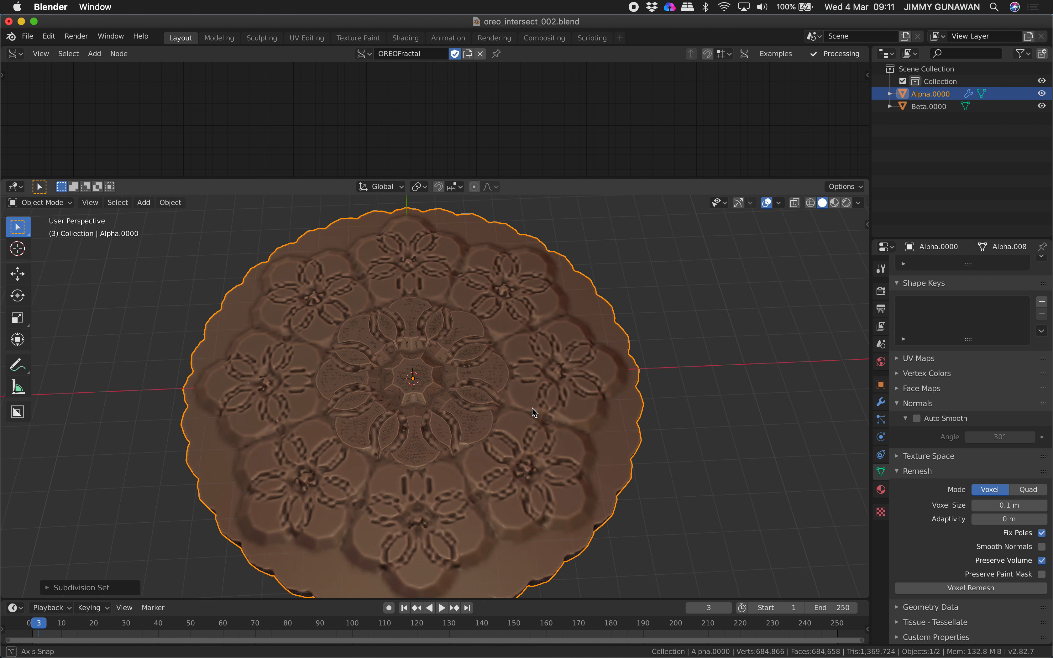